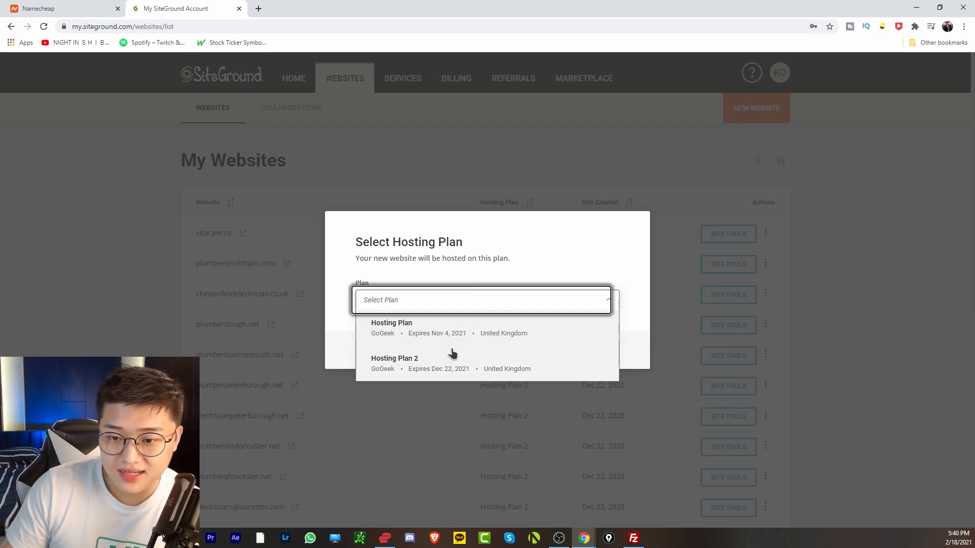
Choose Hosting Plan 2 for a new website and opt to use an existing domain.
{"action": "left_click", "coordinate": [428, 371]}
{"action": "left_click", "coordinate": [595, 349]}
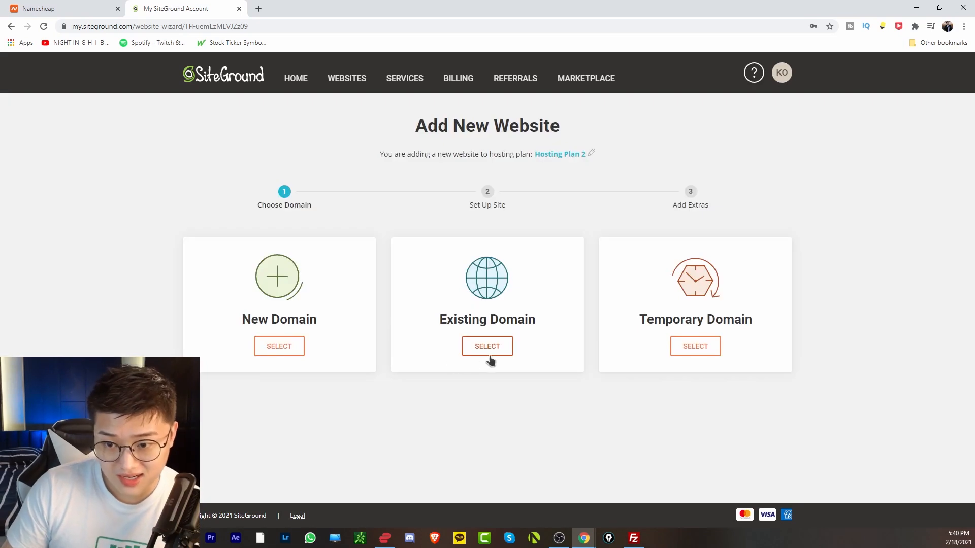
{"action": "left_click", "coordinate": [486, 350]}
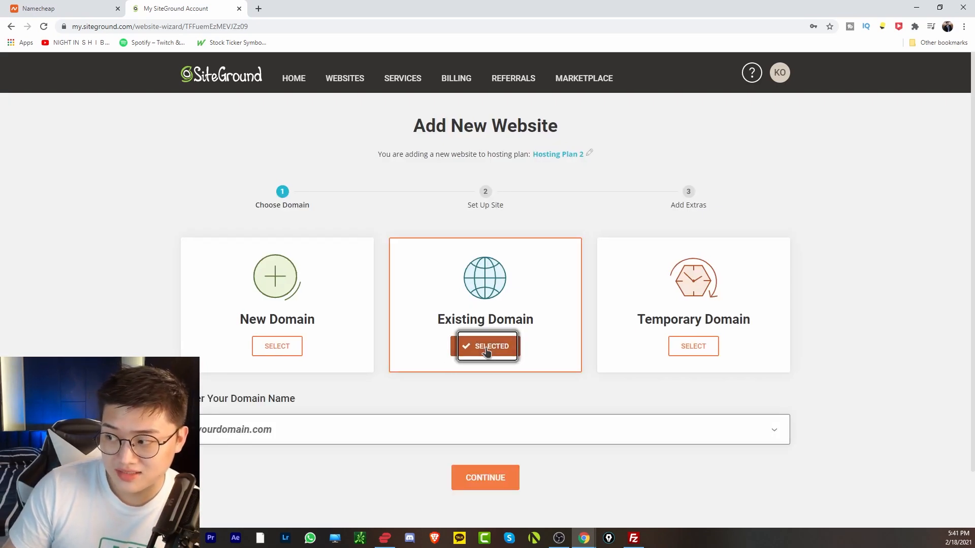
Enter and submit the existing domain plumbingtest1.com.
{"action": "left_click", "coordinate": [378, 430]}
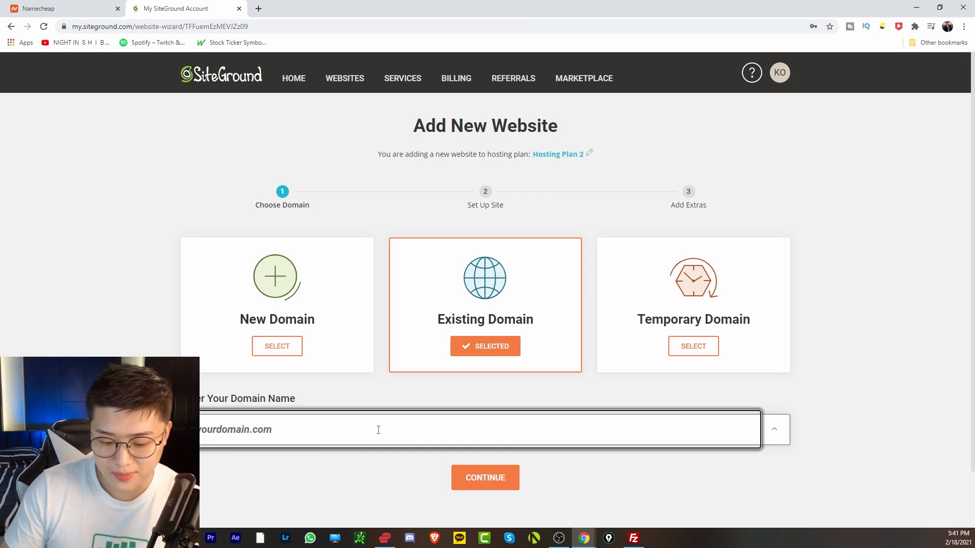
{"action": "key", "text": "ctrl+a"}
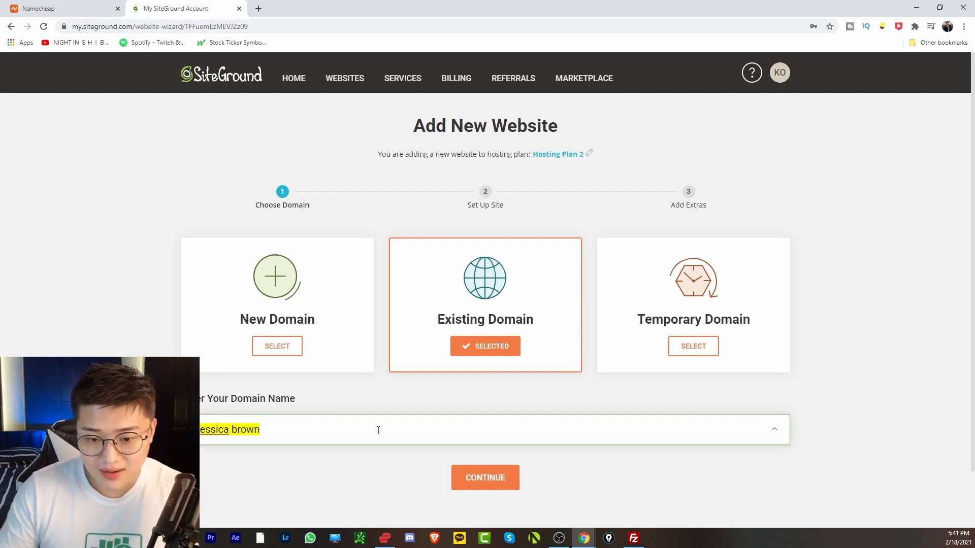
{"action": "type", "text": "="}
{"action": "key", "text": "BackSpace"}
{"action": "key", "text": "BackSpace"}
{"action": "type", "text": "kol"}
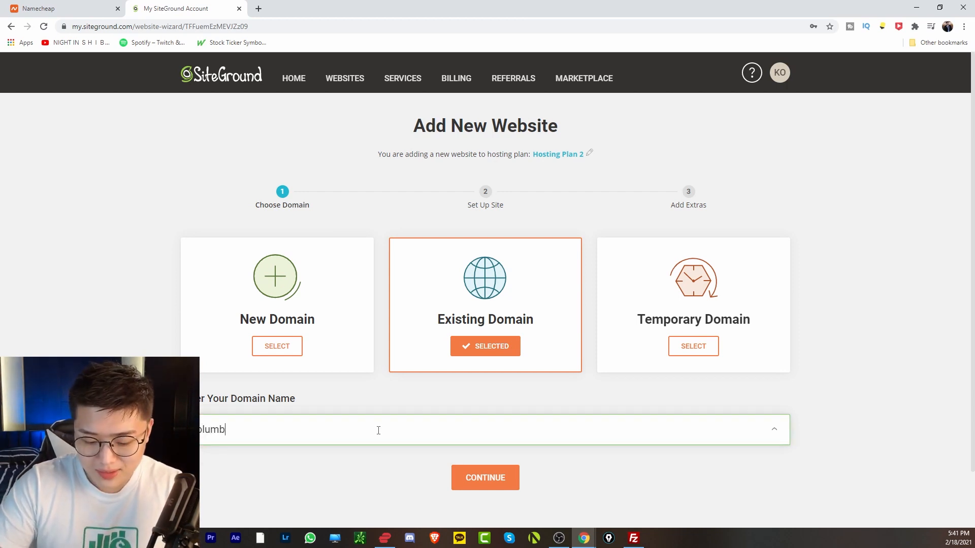
{"action": "type", "text": "umbingtest1.com"}
{"action": "key", "text": "Return"}
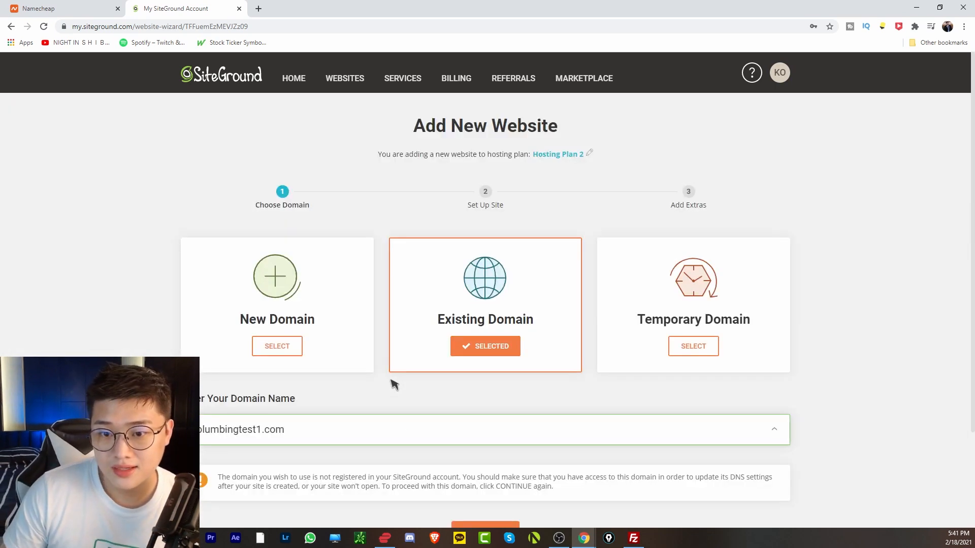
{"action": "scroll", "coordinate": [415, 438], "scroll_direction": "down", "scroll_amount": 2}
Create a new WordPress site with login details, copy NS1.GUKM1006.SITEGROUND.BIZ, then go to Namecheap.
{"action": "left_click", "coordinate": [480, 433]}
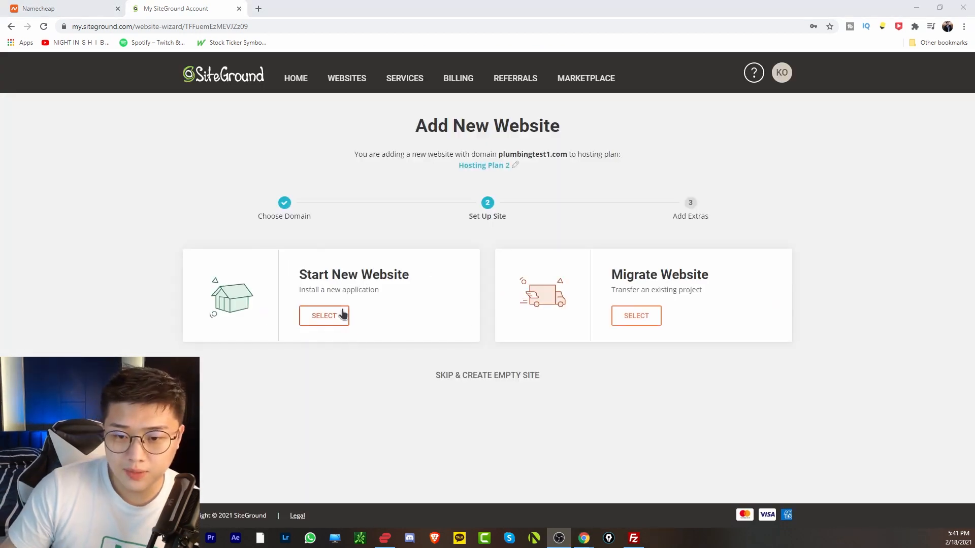
{"action": "left_click", "coordinate": [332, 320]}
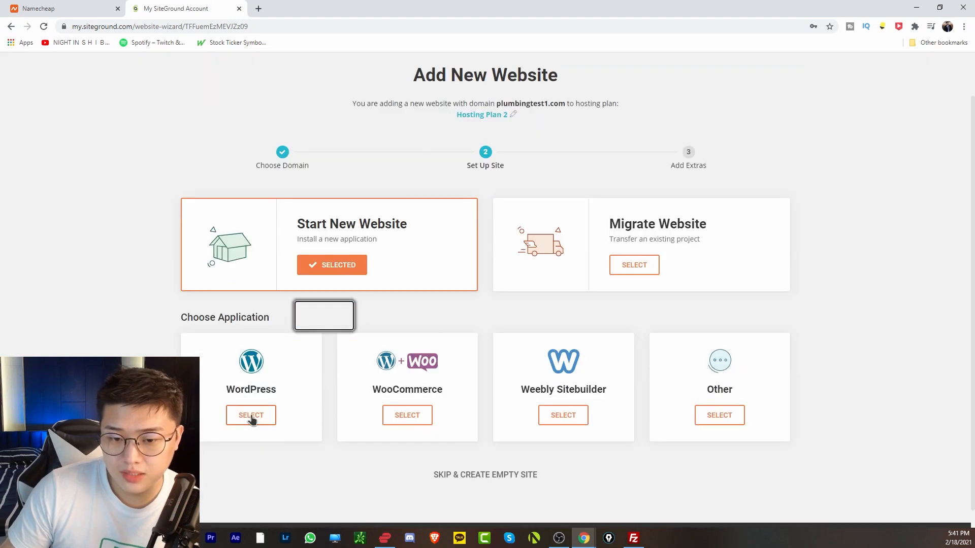
{"action": "left_click", "coordinate": [253, 417]}
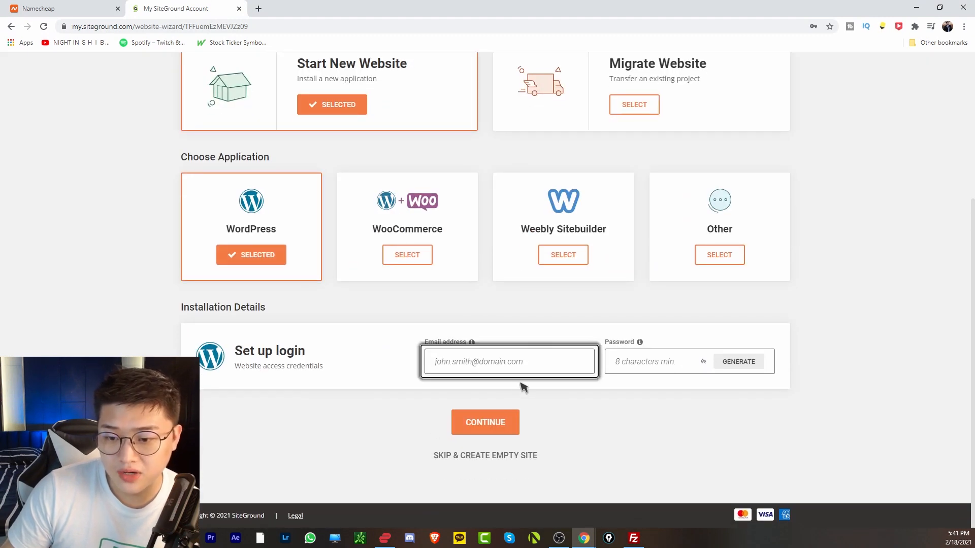
{"action": "left_click", "coordinate": [495, 362]}
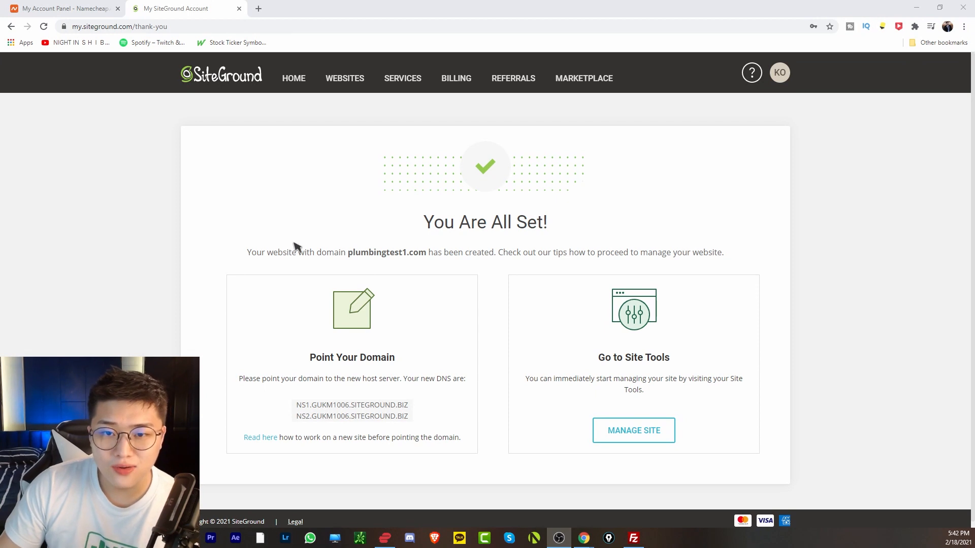
{"action": "left_click", "coordinate": [357, 404]}
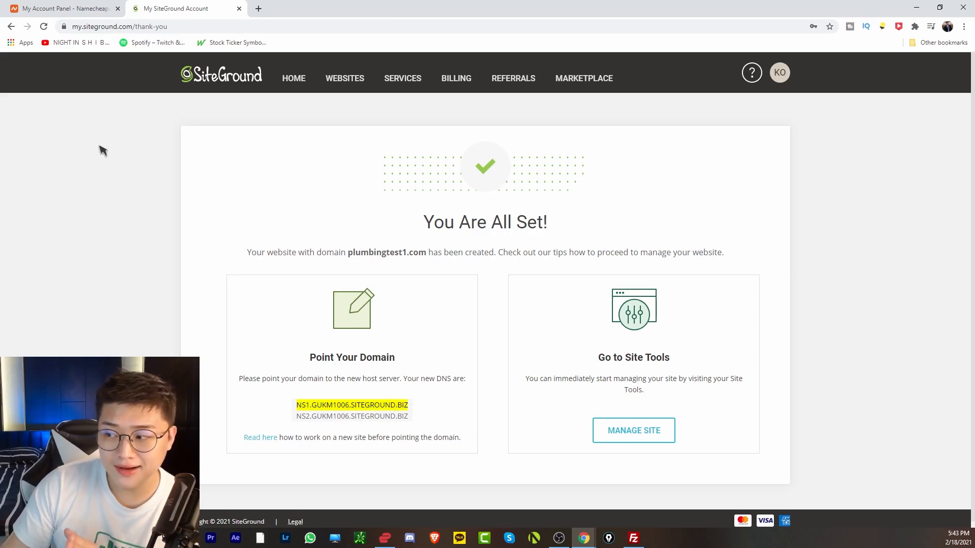
{"action": "left_click", "coordinate": [8, 6]}
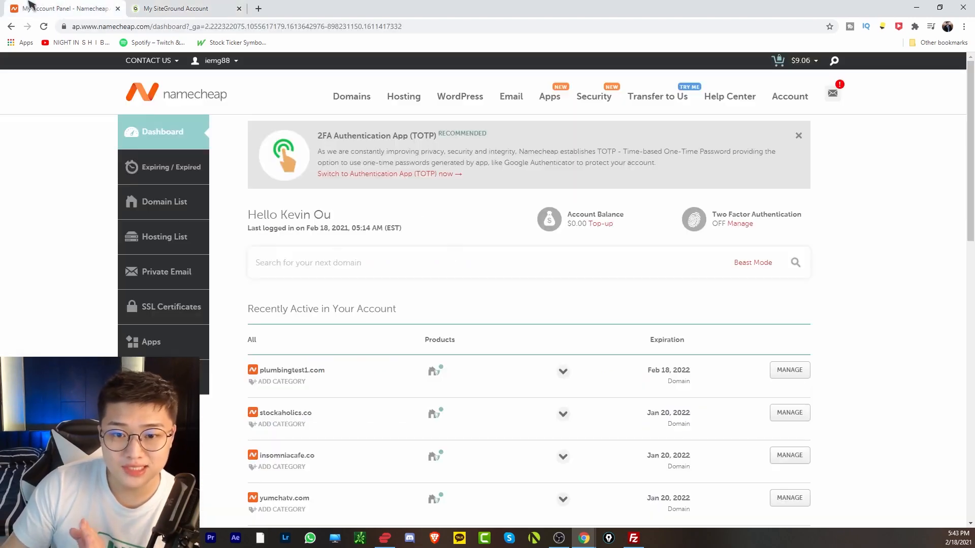
Find plumbingtest1.com in the Namecheap domain list and open its management page.
{"action": "left_click", "coordinate": [185, 207]}
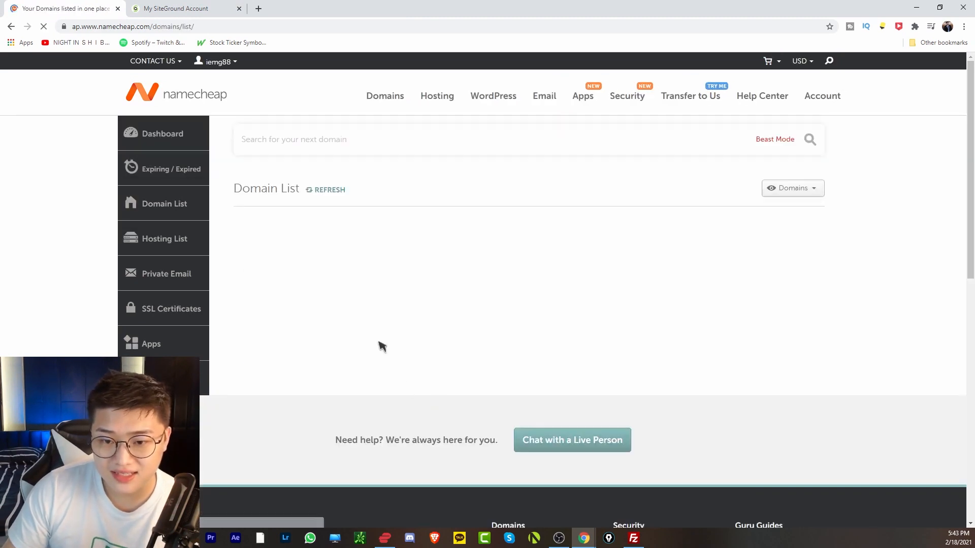
{"action": "left_click", "coordinate": [405, 223]}
{"action": "type", "text": "plumbing"}
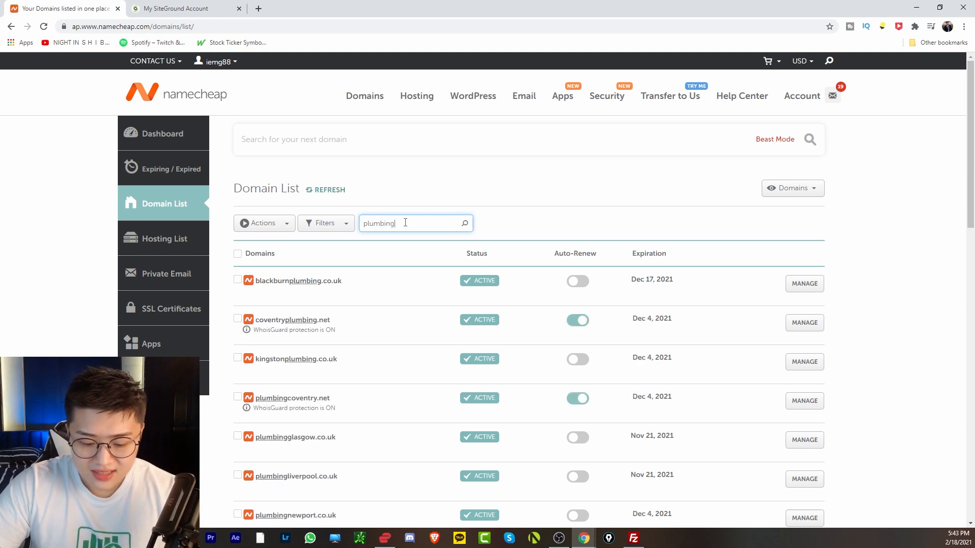
{"action": "type", "text": "test1"}
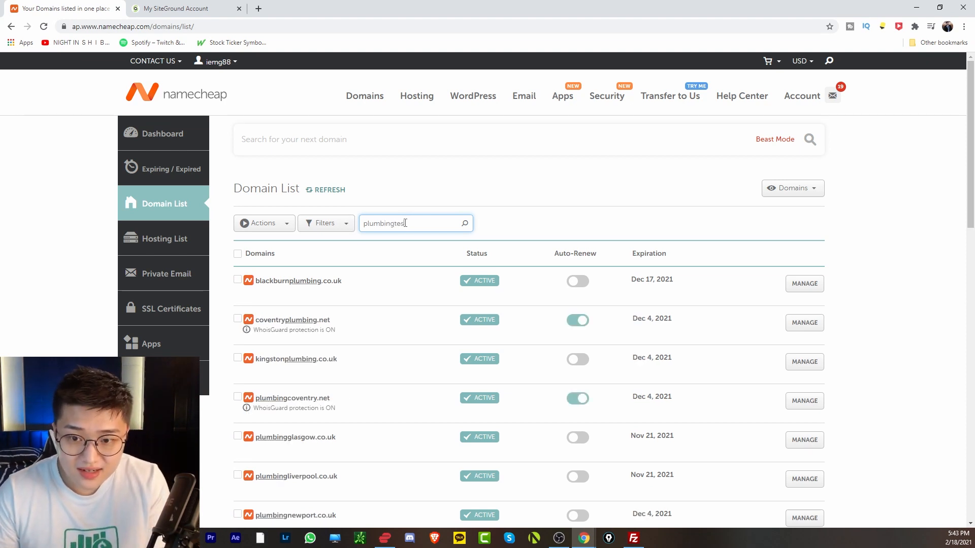
{"action": "left_click", "coordinate": [791, 287]}
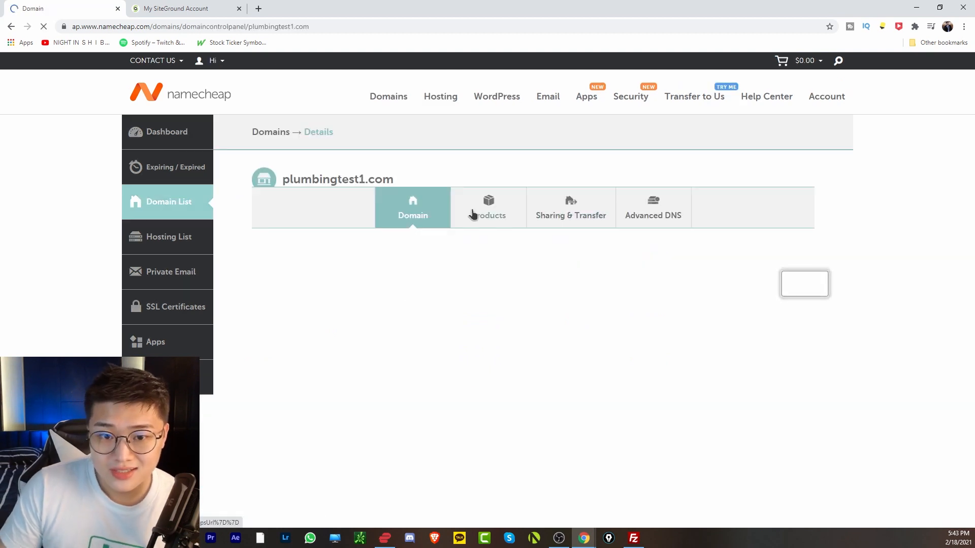
{"action": "scroll", "coordinate": [400, 314], "scroll_direction": "down", "scroll_amount": 1}
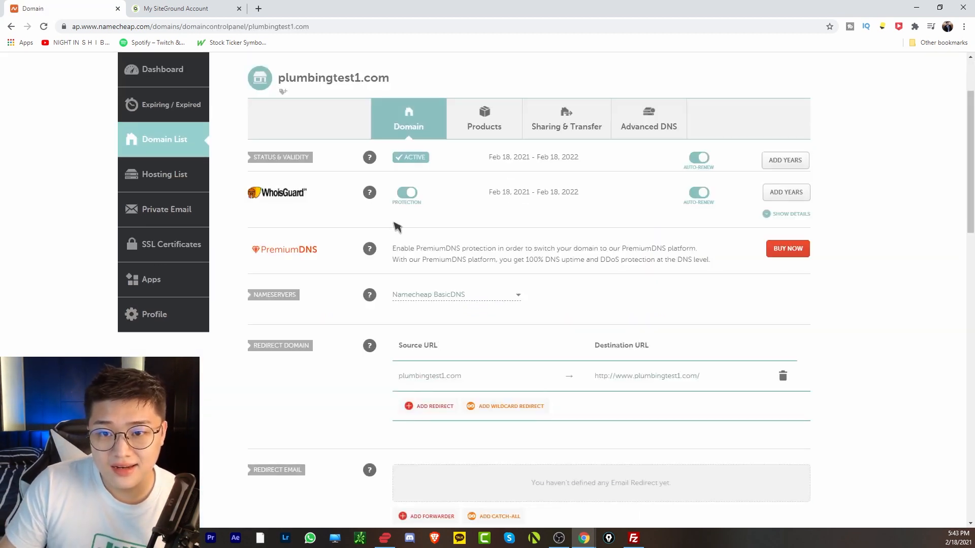
{"action": "scroll", "coordinate": [437, 296], "scroll_direction": "down", "scroll_amount": 2}
{"action": "scroll", "coordinate": [437, 357], "scroll_direction": "up", "scroll_amount": 1}
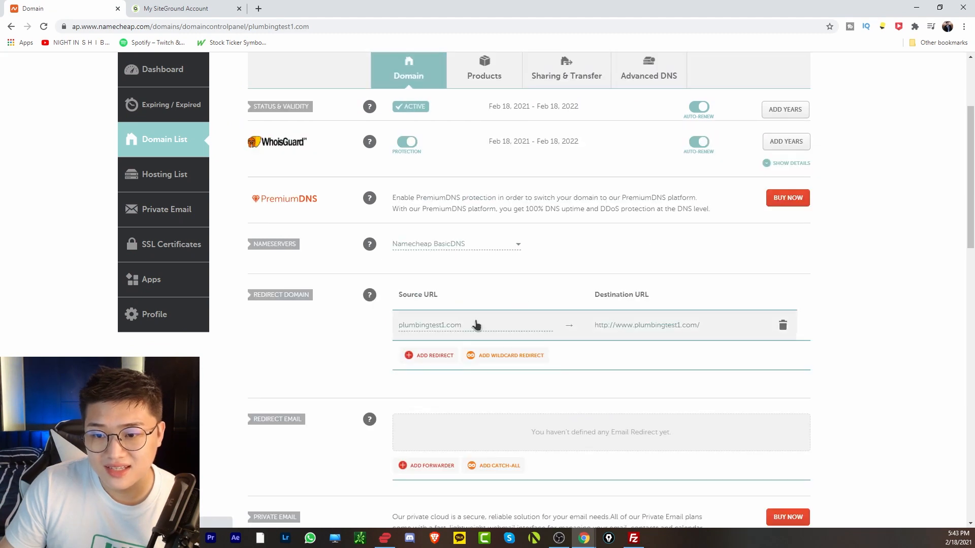
Switch the nameservers to Custom DNS and enter NS1.GUKM1006.SITEGROUND.BIZ.
{"action": "left_click", "coordinate": [489, 252]}
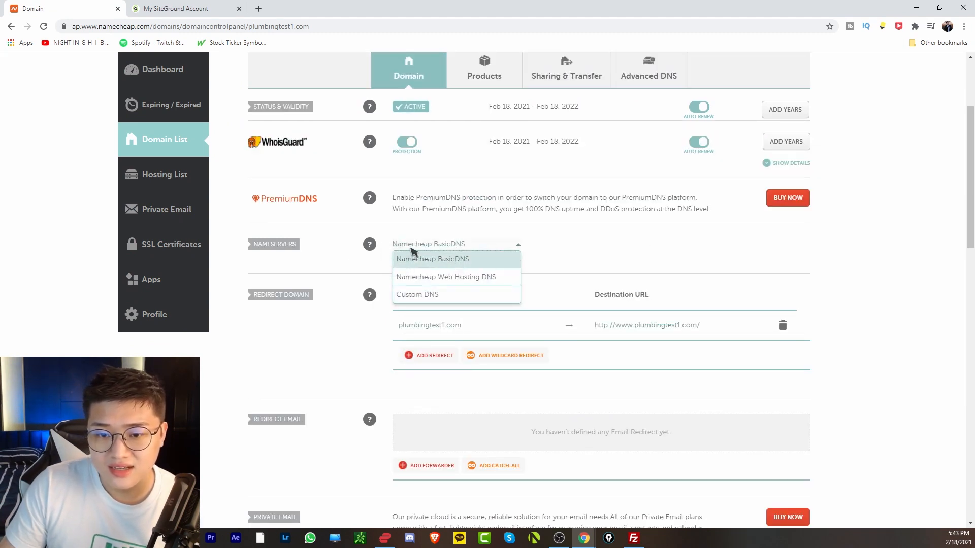
{"action": "left_click", "coordinate": [428, 299]}
{"action": "left_click", "coordinate": [397, 277]}
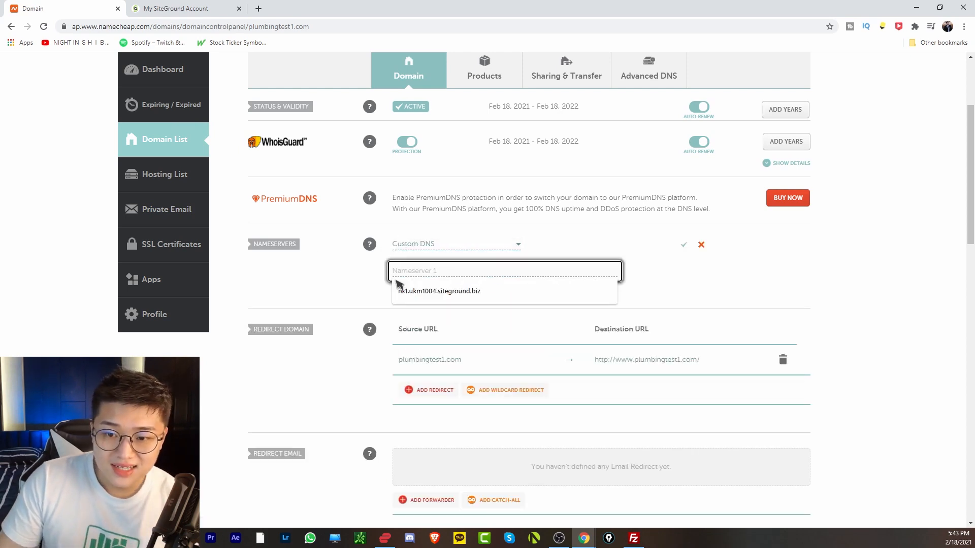
{"action": "left_click", "coordinate": [313, 286]}
{"action": "left_click", "coordinate": [200, 6]}
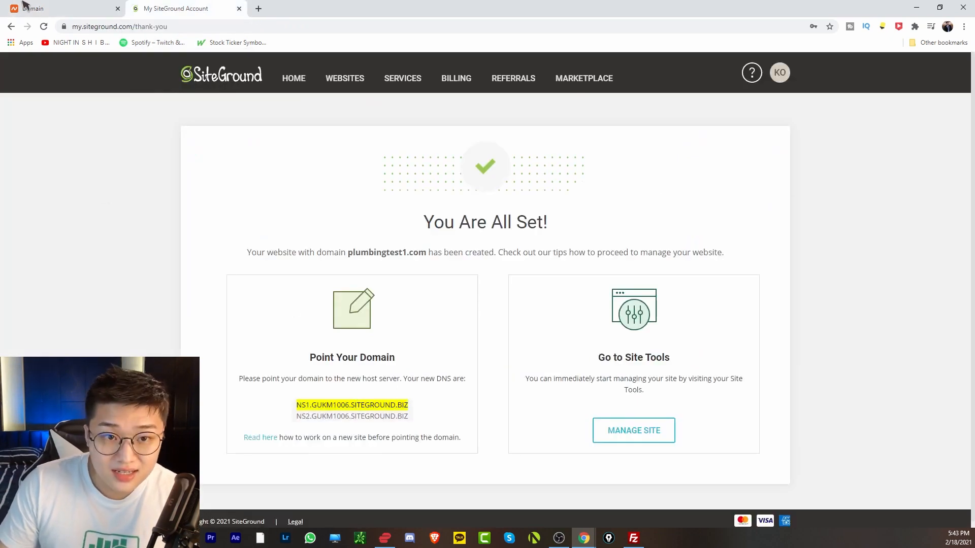
{"action": "left_click", "coordinate": [54, 5]}
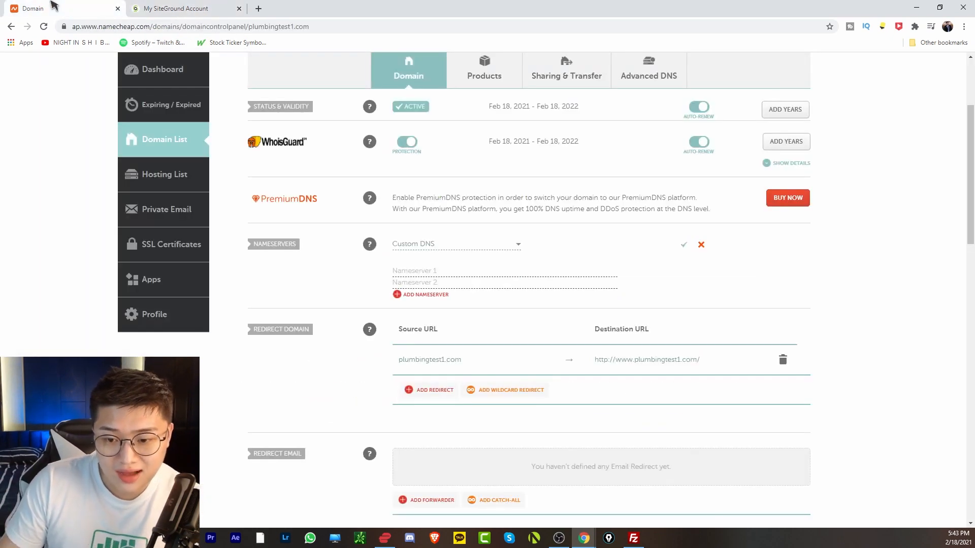
{"action": "left_click", "coordinate": [417, 270]}
{"action": "type", "text": "NS1.GUKM1006.SITEGROUND.BIZ"}
Add NS2.GUKM1006.SITEGROUND.BIZ as the second nameserver and save.
{"action": "left_click", "coordinate": [170, 6]}
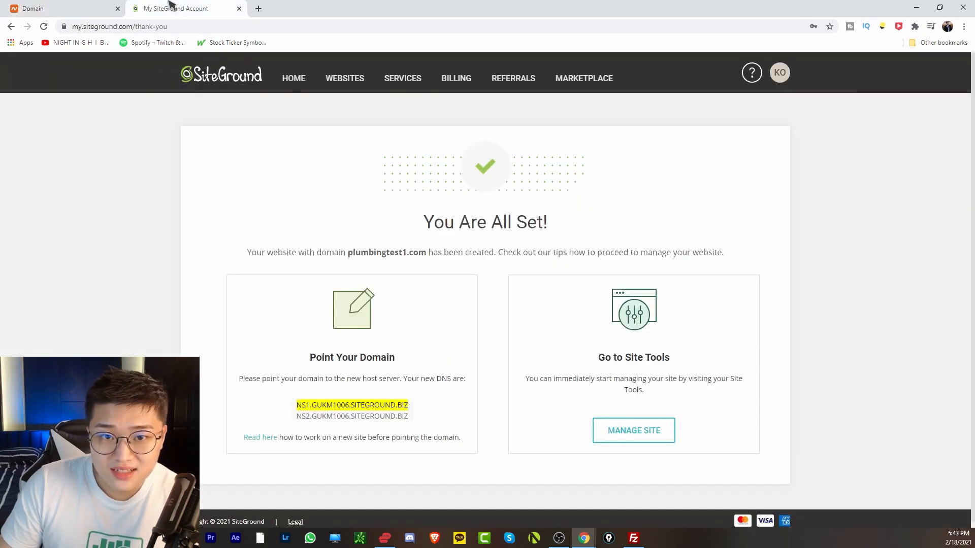
{"action": "triple_click", "coordinate": [350, 416]}
{"action": "key", "text": "ctrl+c"}
{"action": "left_click", "coordinate": [54, 8]}
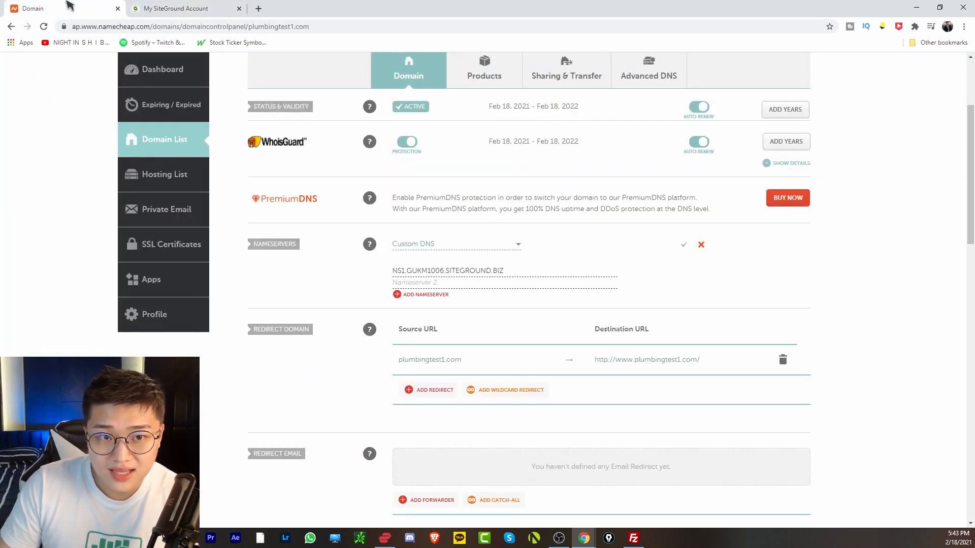
{"action": "left_click", "coordinate": [433, 282]}
{"action": "key", "text": "ctrl+v"}
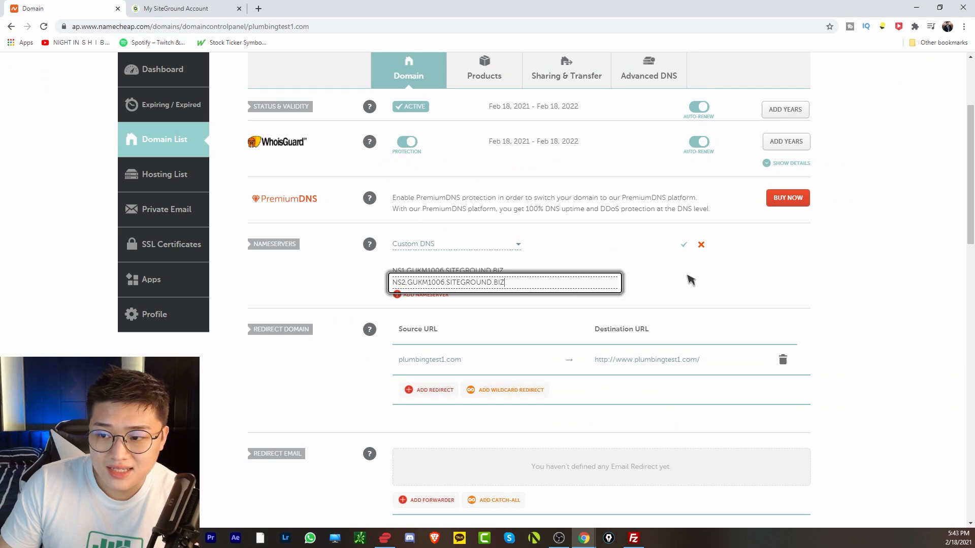
{"action": "left_click", "coordinate": [684, 245]}
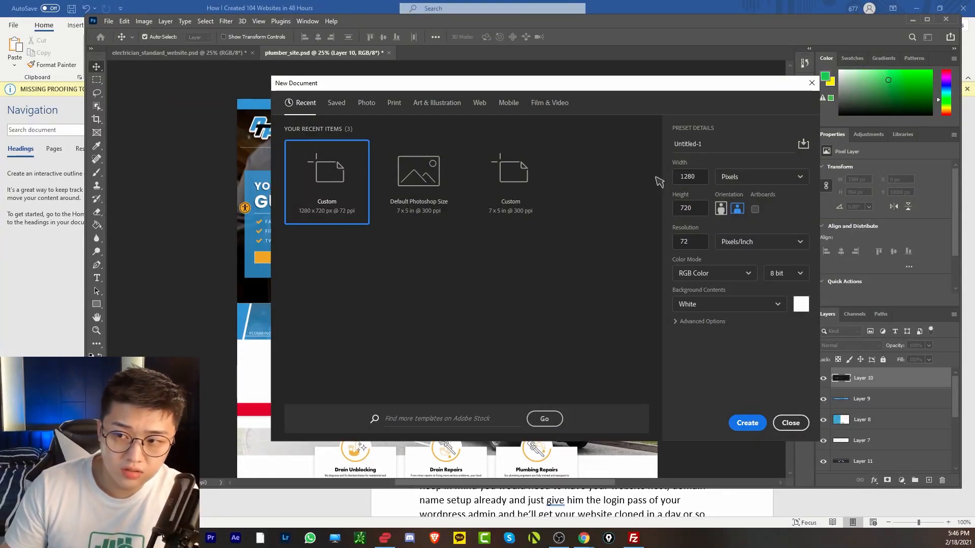
Create the blank white Untitled-1 document at 3310 × 10000 px and zoom in.
{"action": "double_click", "coordinate": [701, 181]}
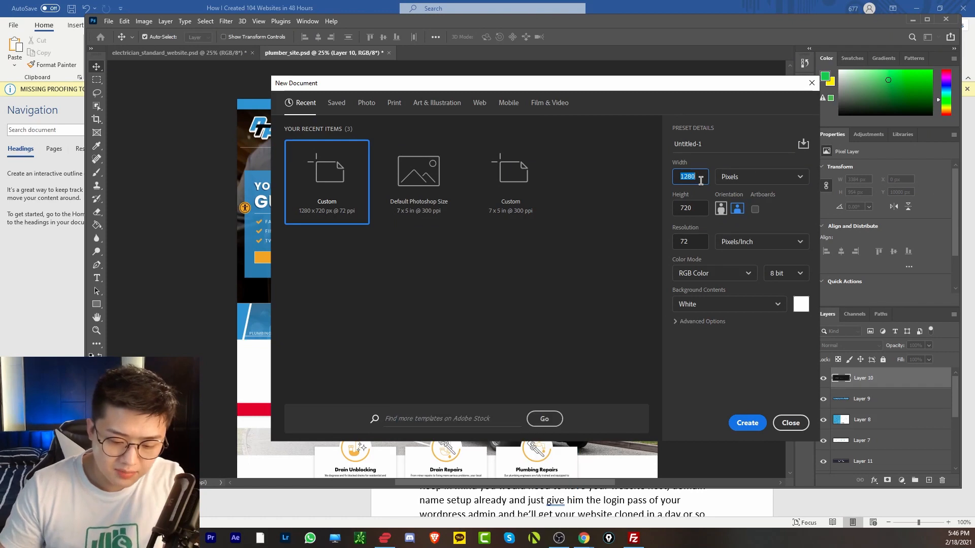
{"action": "type", "text": "33"}
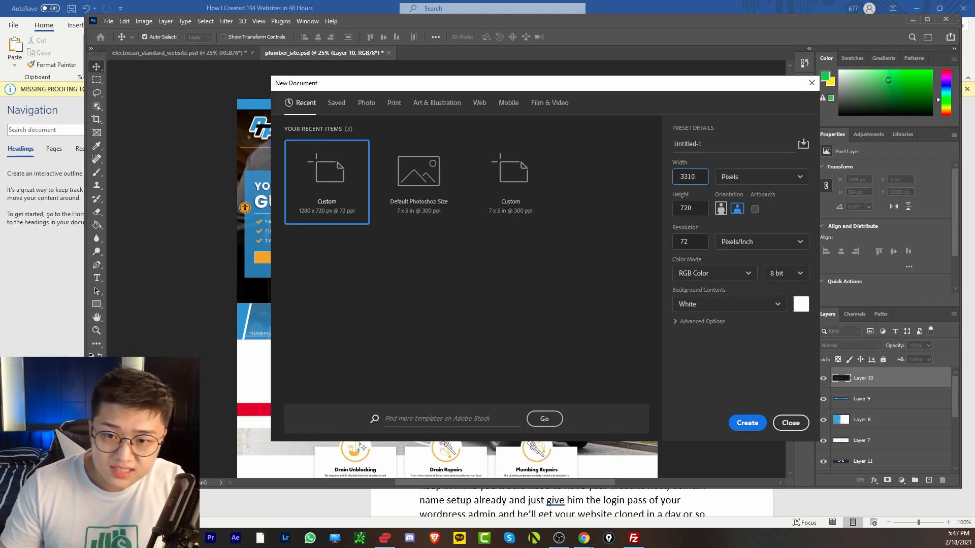
{"action": "key", "text": "Tab"}
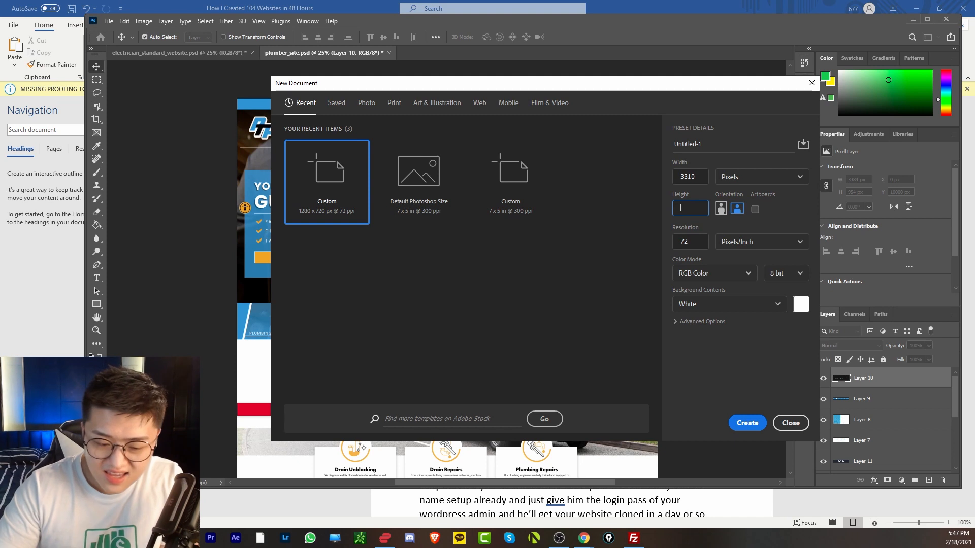
{"action": "left_click", "coordinate": [752, 423]}
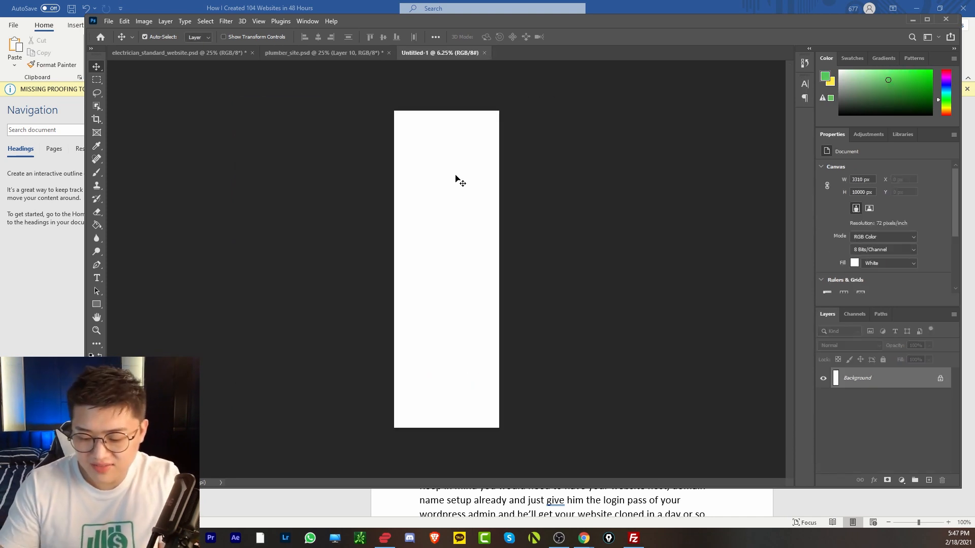
{"action": "key", "text": "ctrl+plus"}
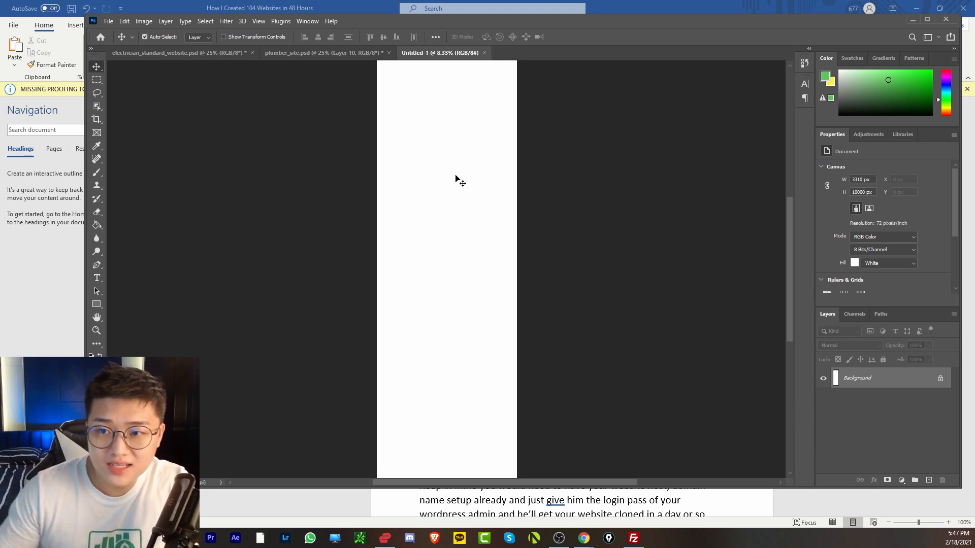
{"action": "scroll", "coordinate": [456, 180], "scroll_direction": "up", "scroll_amount": 1}
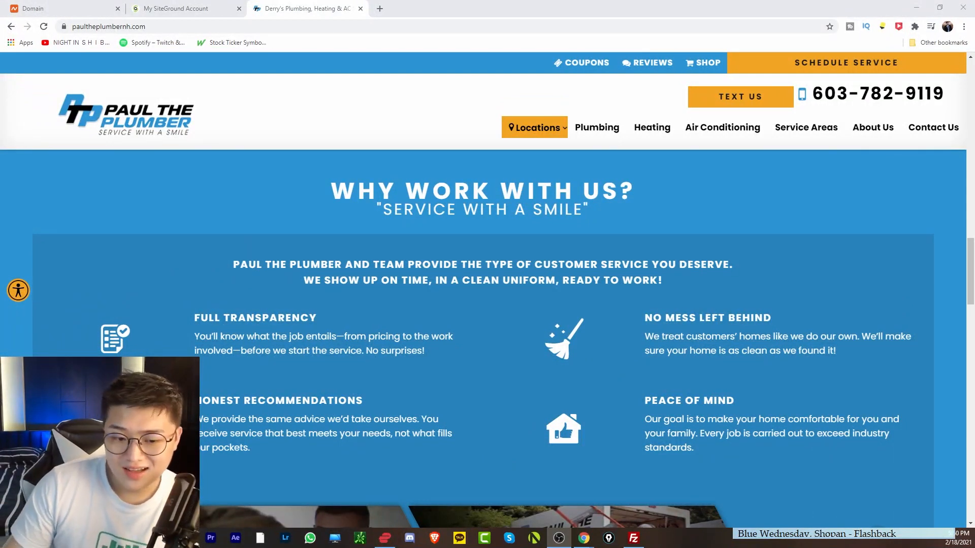
Capture the Why Work With Us? section with Snipping Tool, then return to Untitled-1.
{"action": "key", "text": "super"}
{"action": "type", "text": "s"}
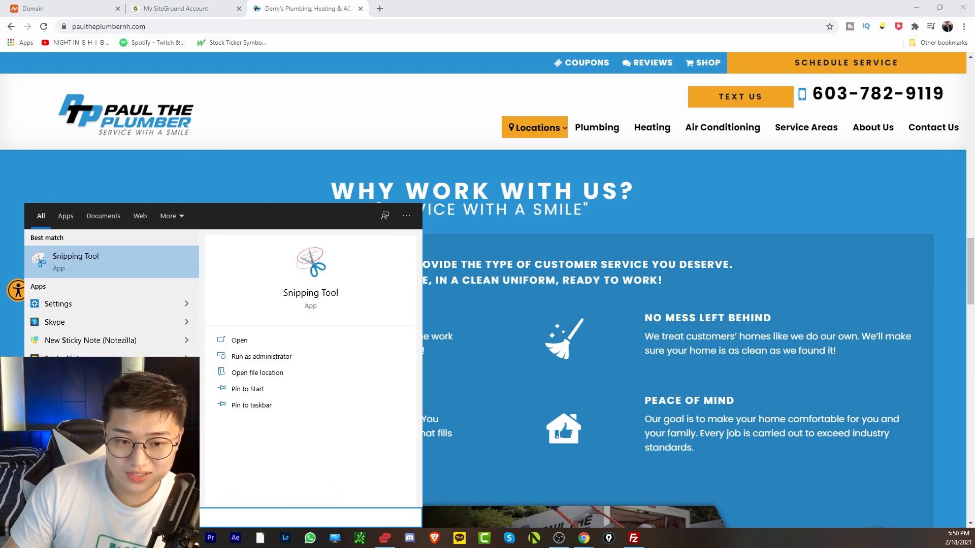
{"action": "left_click", "coordinate": [121, 271]}
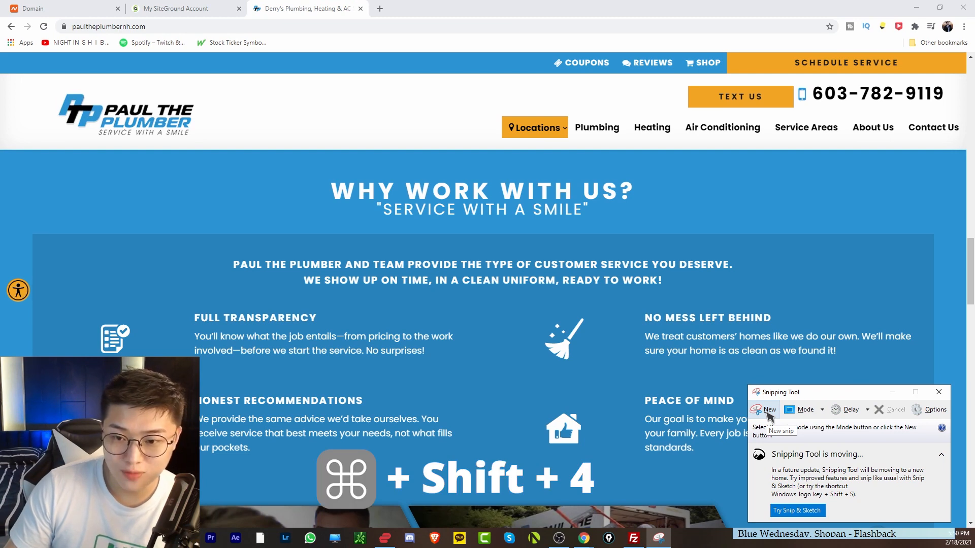
{"action": "left_click", "coordinate": [766, 411]}
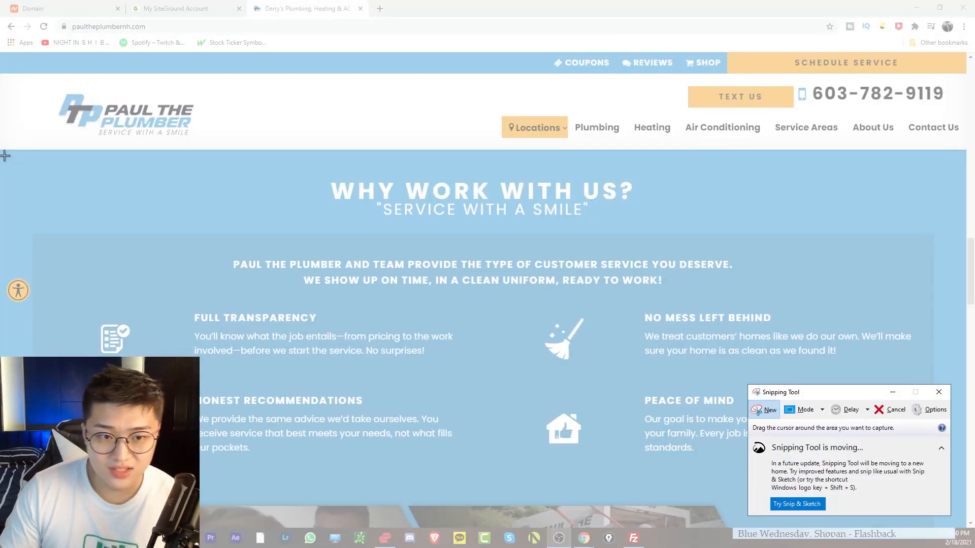
{"action": "left_click_drag", "start_coordinate": [2, 150], "coordinate": [935, 535]}
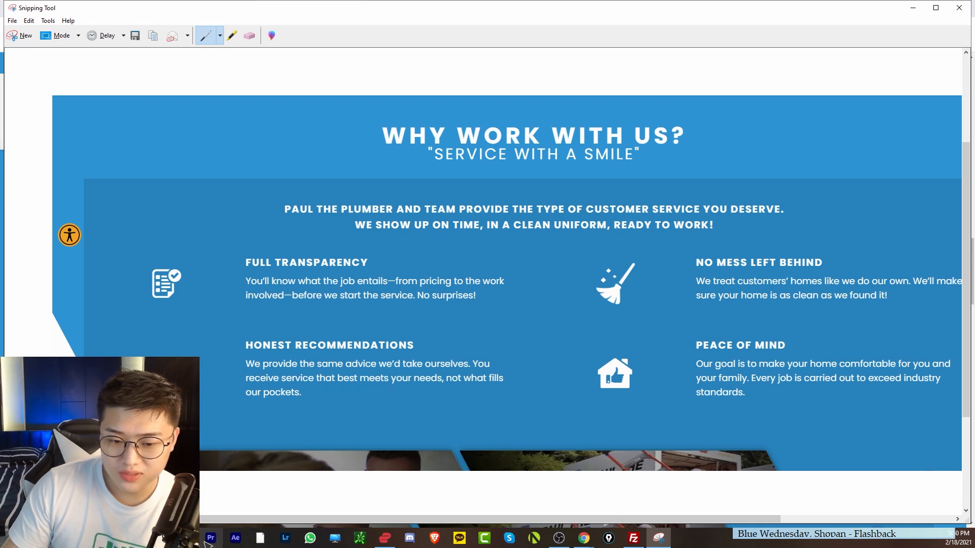
{"action": "left_click", "coordinate": [205, 542]}
{"action": "left_click", "coordinate": [436, 53]}
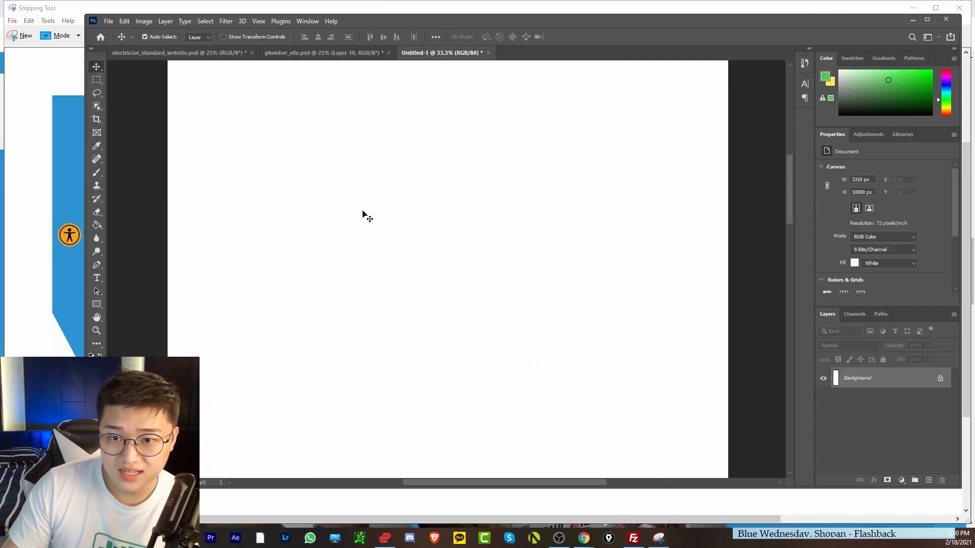
Paste the capture as Layer 1, scale it to 3310 × 1290 px, and shift it down.
{"action": "left_click_drag", "start_coordinate": [788, 200], "coordinate": [792, 179]}
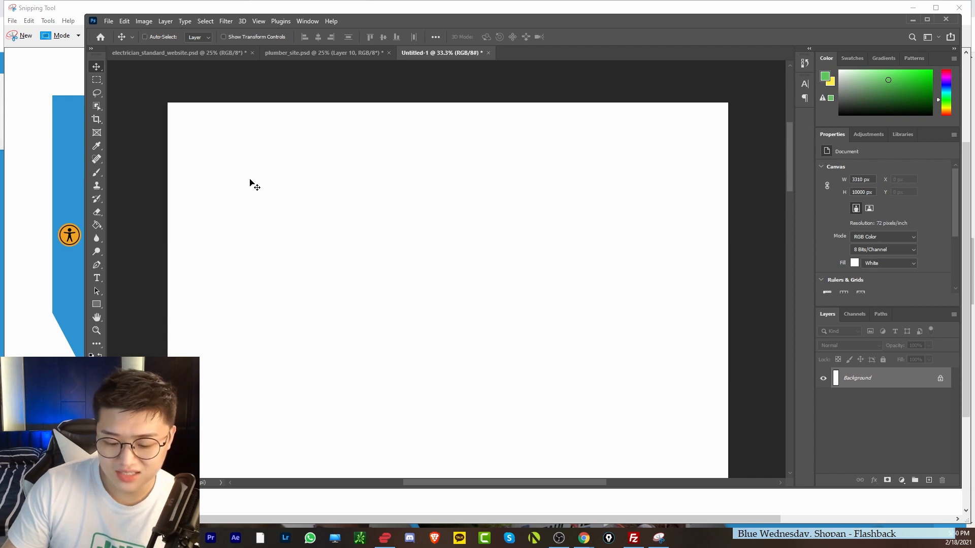
{"action": "key", "text": "ctrl+v"}
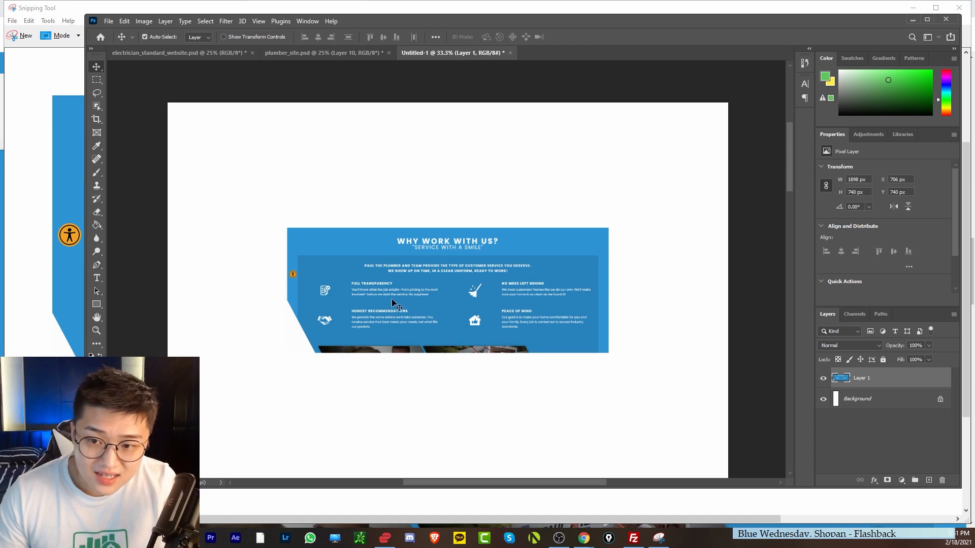
{"action": "left_click_drag", "start_coordinate": [394, 305], "coordinate": [381, 305]}
{"action": "key", "text": "ctrl+t"}
{"action": "left_click_drag", "start_coordinate": [595, 291], "coordinate": [572, 307]}
{"action": "left_click_drag", "start_coordinate": [697, 298], "coordinate": [728, 295]}
{"action": "left_click", "coordinate": [589, 36]}
{"action": "left_click_drag", "start_coordinate": [436, 252], "coordinate": [440, 279]}
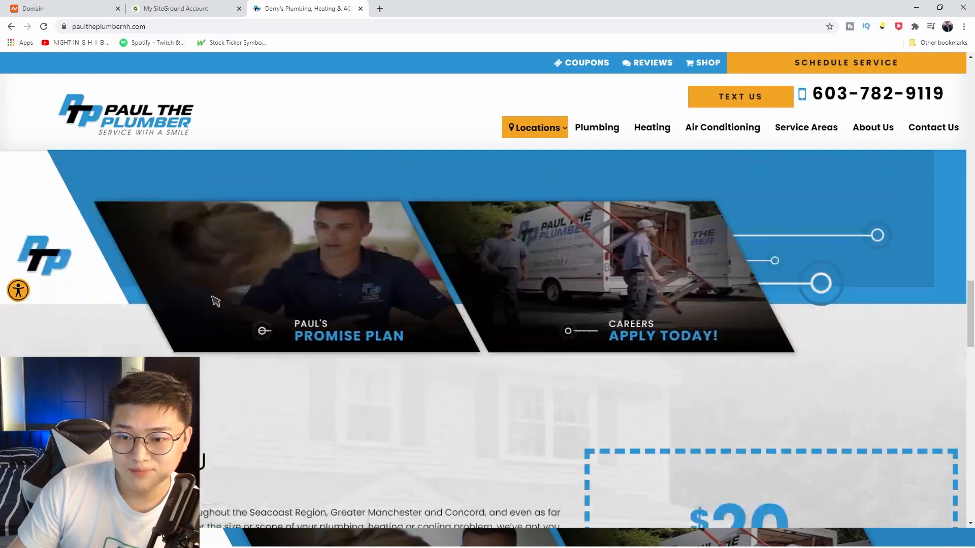
Scroll down and back up through the Paul the Plumber homepage sections.
{"action": "scroll", "coordinate": [278, 297], "scroll_direction": "down", "scroll_amount": 5}
{"action": "scroll", "coordinate": [278, 297], "scroll_direction": "down", "scroll_amount": 14}
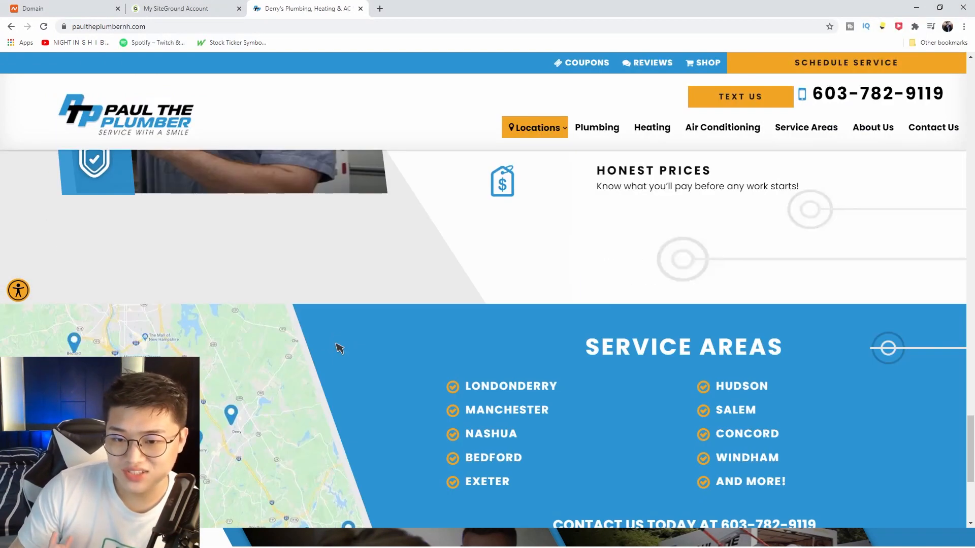
{"action": "scroll", "coordinate": [339, 368], "scroll_direction": "up", "scroll_amount": 4}
{"action": "scroll", "coordinate": [341, 375], "scroll_direction": "up", "scroll_amount": 15}
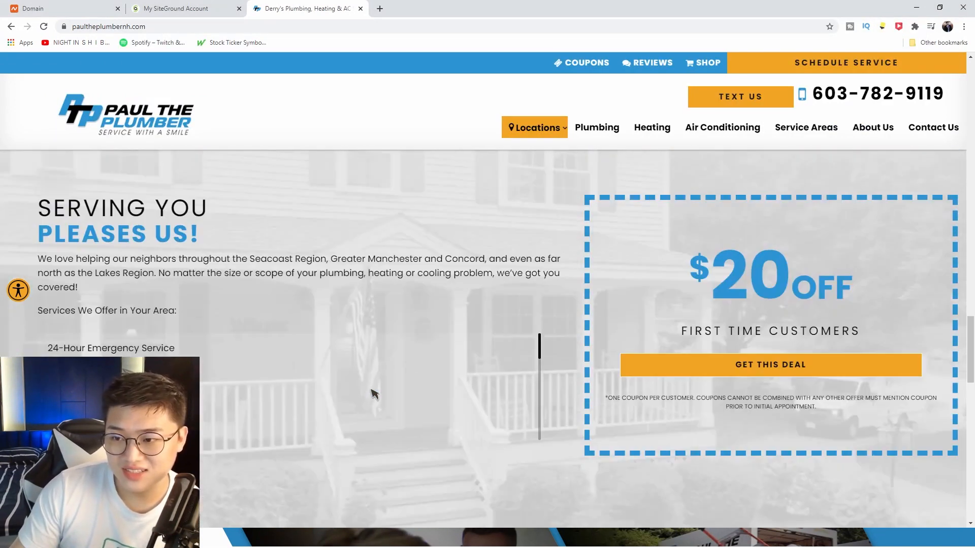
{"action": "scroll", "coordinate": [381, 398], "scroll_direction": "up", "scroll_amount": 12}
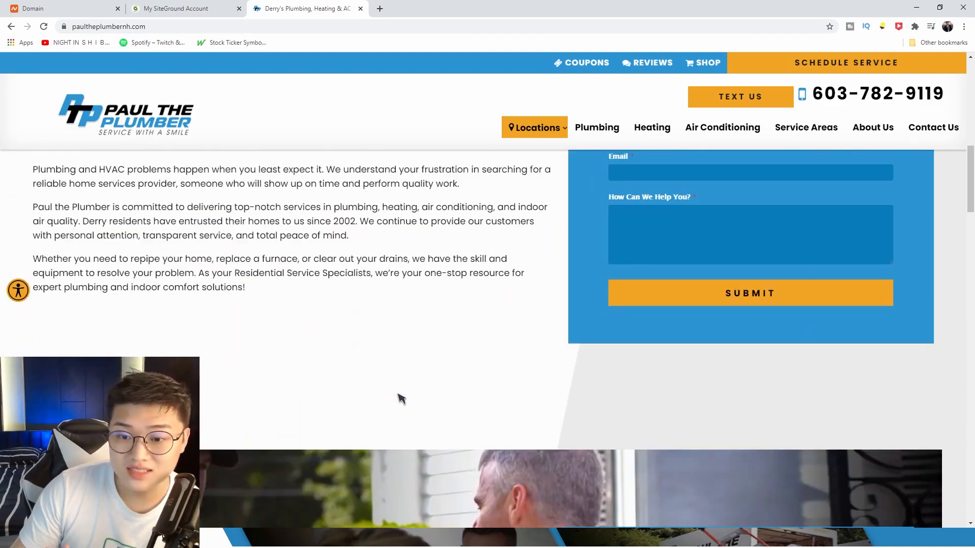
{"action": "scroll", "coordinate": [375, 417], "scroll_direction": "up", "scroll_amount": 3}
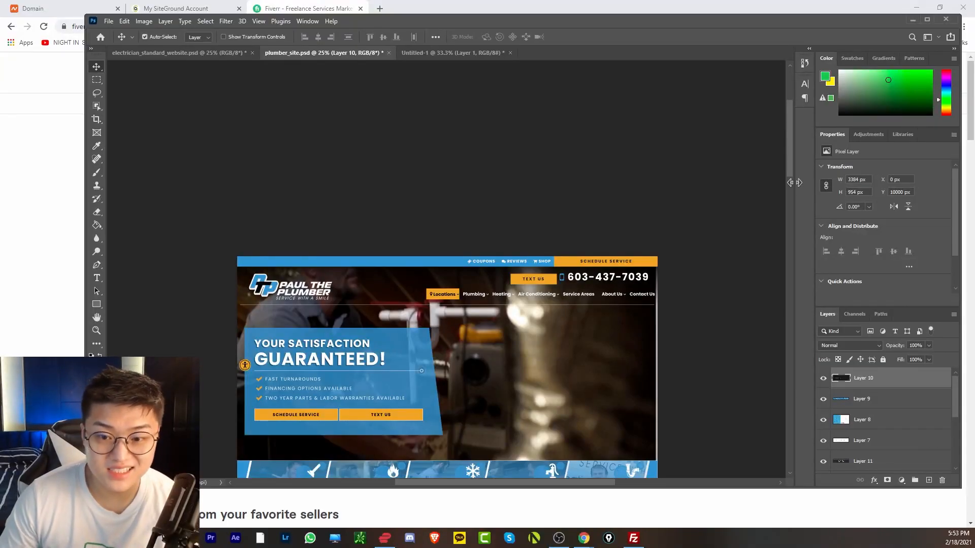
Search Fiverr for 'elementor clone' services.
{"action": "left_click_drag", "start_coordinate": [792, 181], "coordinate": [837, 403]}
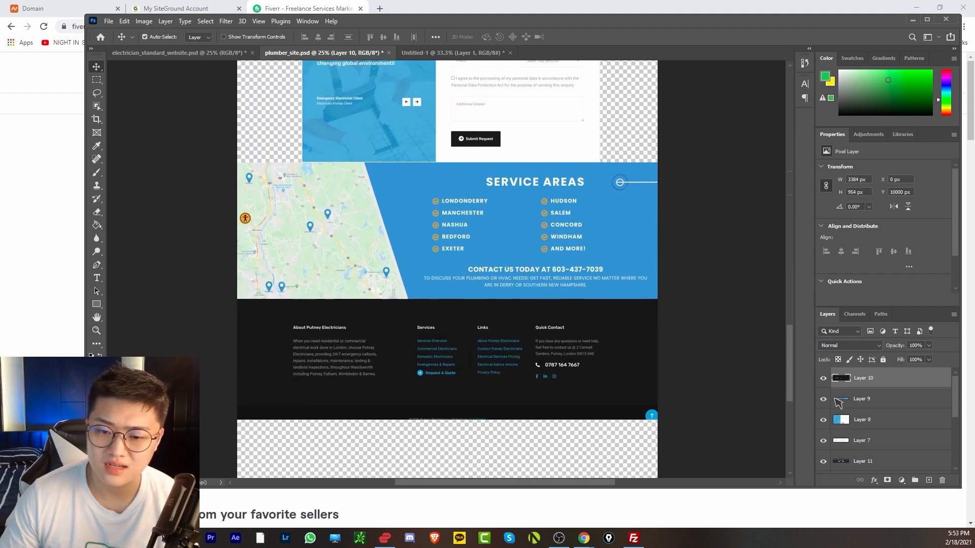
{"action": "key", "text": "alt+Tab"}
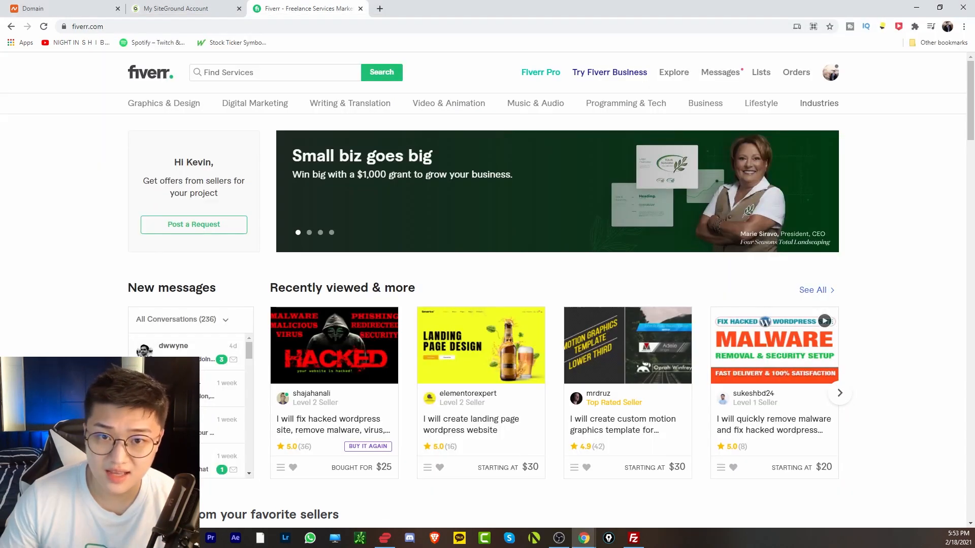
{"action": "left_click", "coordinate": [250, 75]}
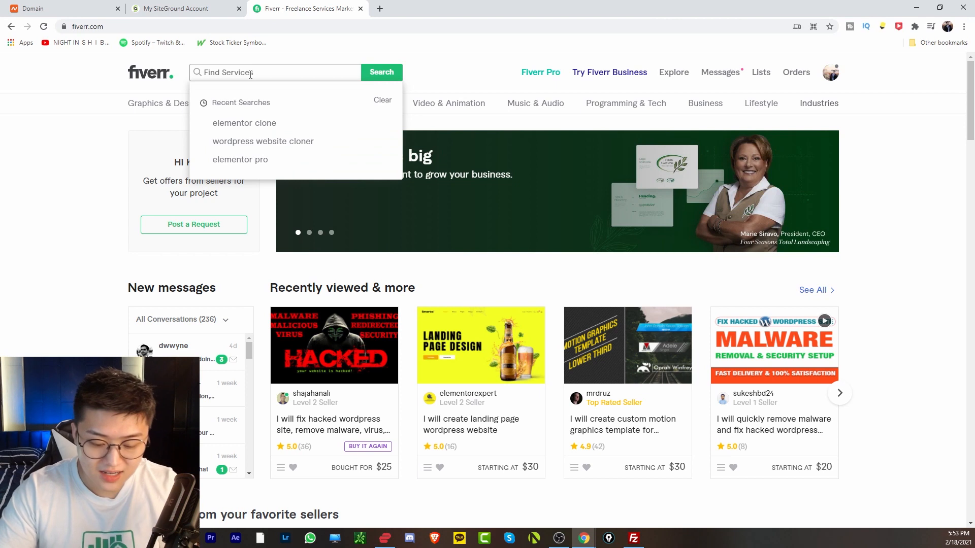
{"action": "type", "text": "elemen"}
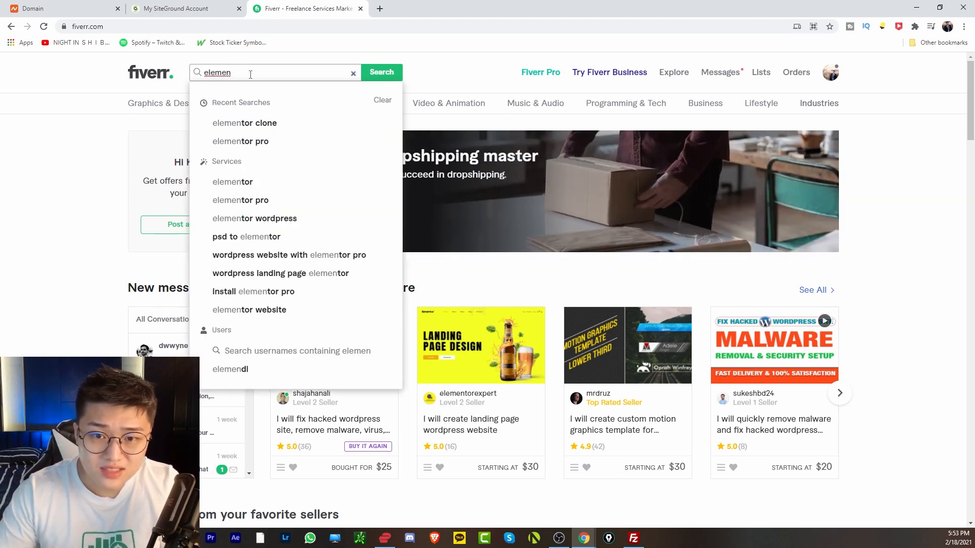
{"action": "key", "text": "Down"}
{"action": "key", "text": "Return"}
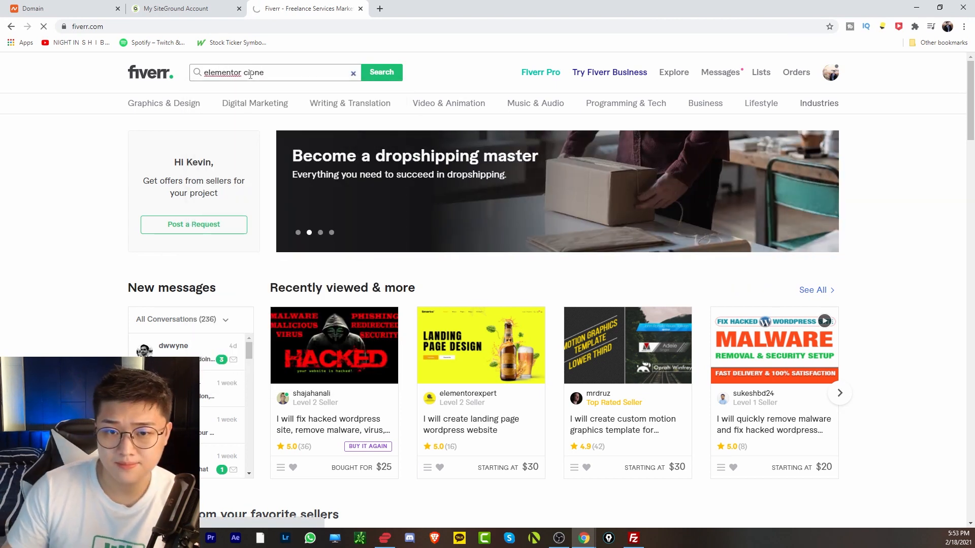
Open the $30 Elementor Pro WordPress clone gig and try Get a Quote.
{"action": "scroll", "coordinate": [333, 209], "scroll_direction": "down", "scroll_amount": 3}
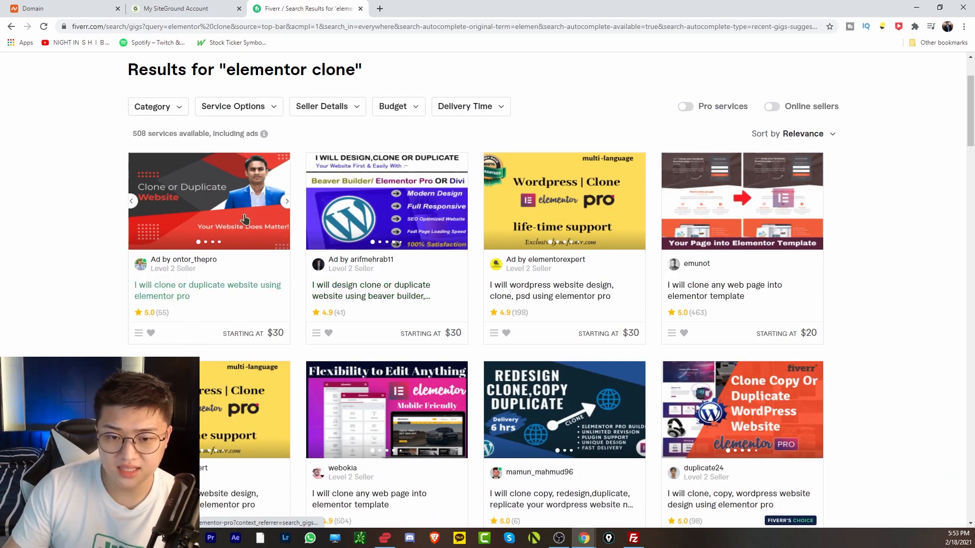
{"action": "scroll", "coordinate": [244, 219], "scroll_direction": "down", "scroll_amount": 1}
{"action": "scroll", "coordinate": [238, 223], "scroll_direction": "down", "scroll_amount": 1}
{"action": "scroll", "coordinate": [229, 208], "scroll_direction": "down", "scroll_amount": 1}
{"action": "scroll", "coordinate": [609, 396], "scroll_direction": "up", "scroll_amount": 3}
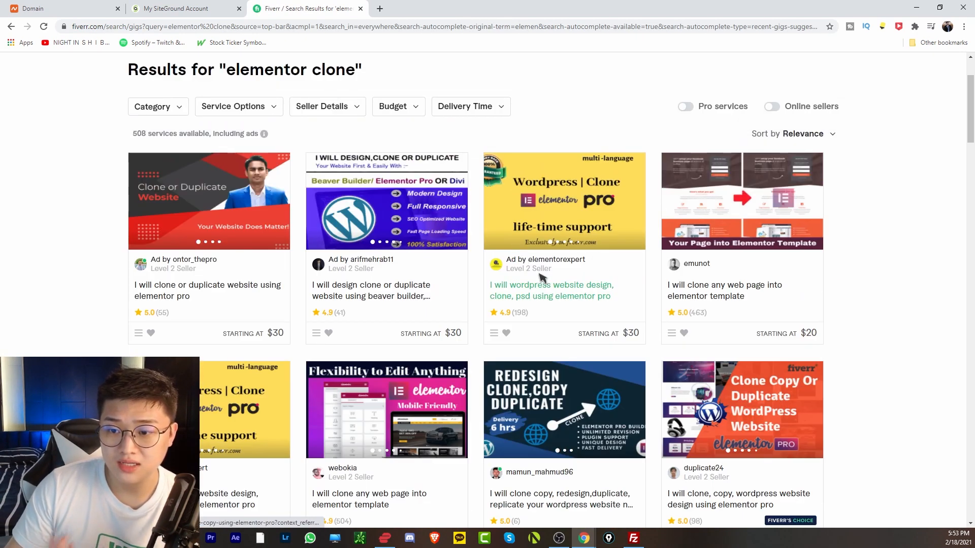
{"action": "left_click", "coordinate": [565, 294]}
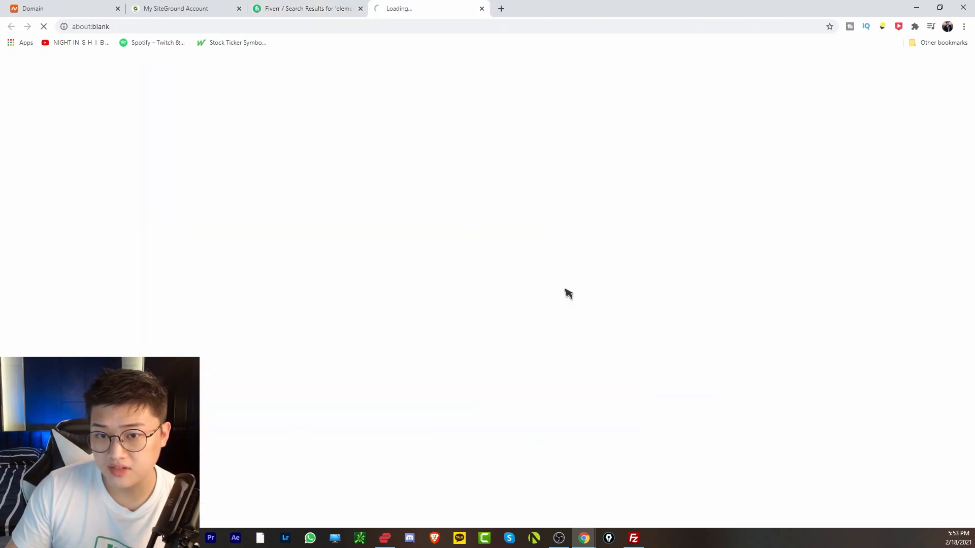
{"action": "scroll", "coordinate": [409, 307], "scroll_direction": "down", "scroll_amount": 1}
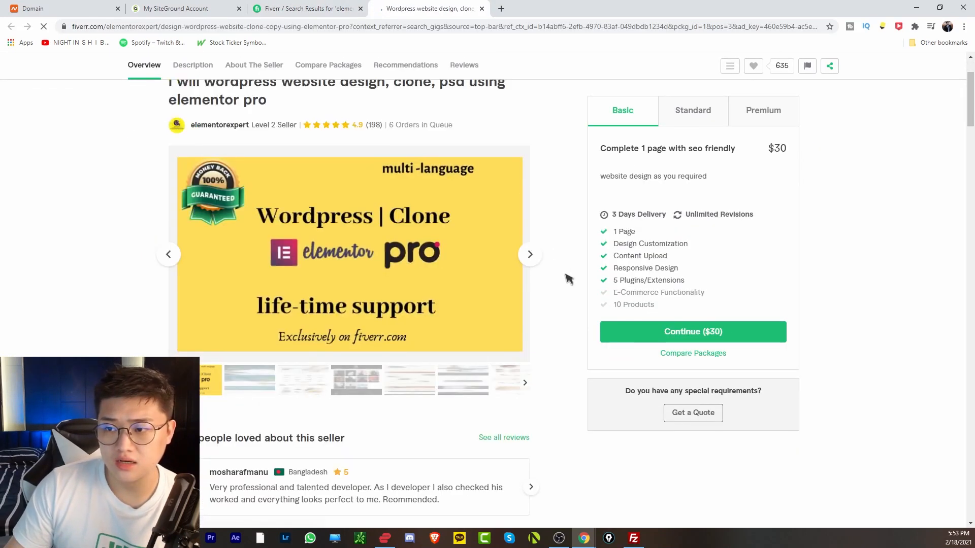
{"action": "scroll", "coordinate": [660, 310], "scroll_direction": "up", "scroll_amount": 1}
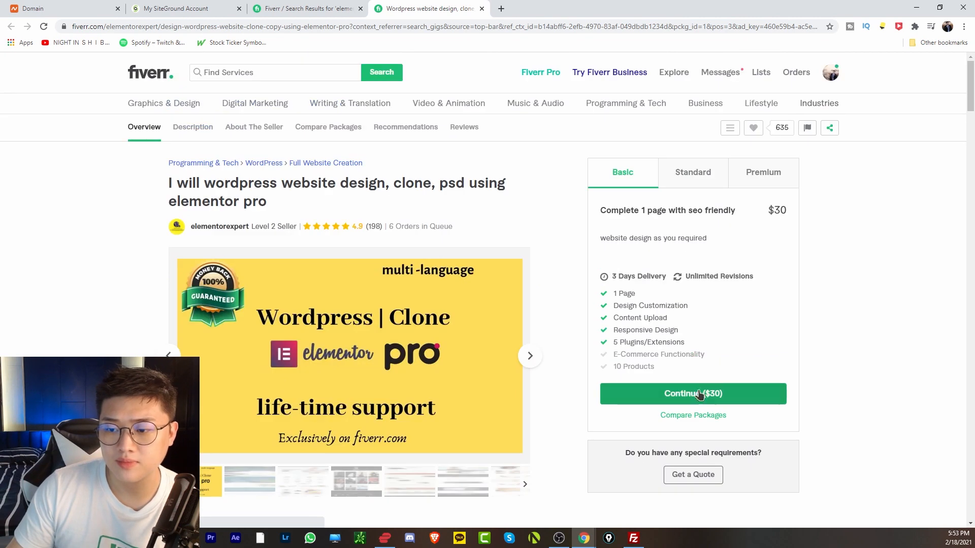
{"action": "left_click", "coordinate": [691, 475]}
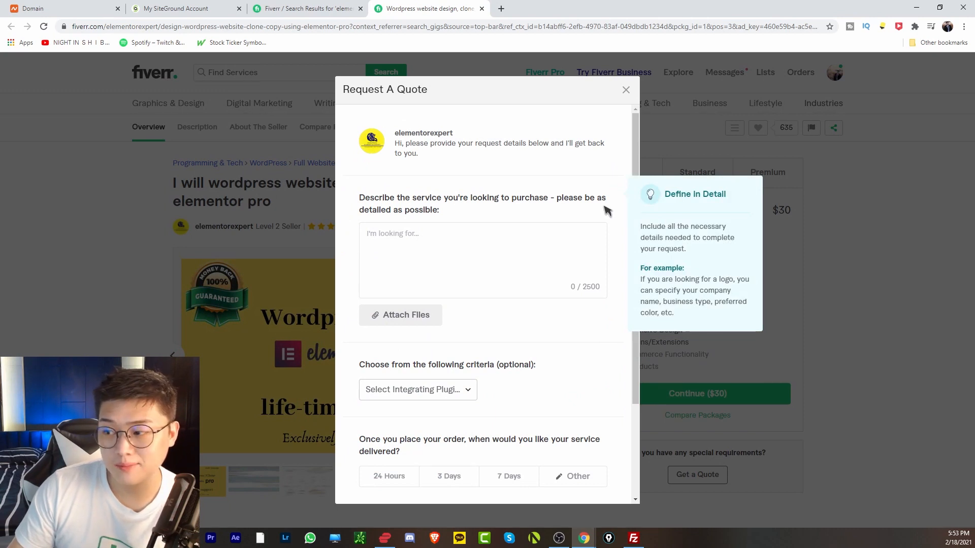
{"action": "scroll", "coordinate": [635, 166], "scroll_direction": "down", "scroll_amount": 1}
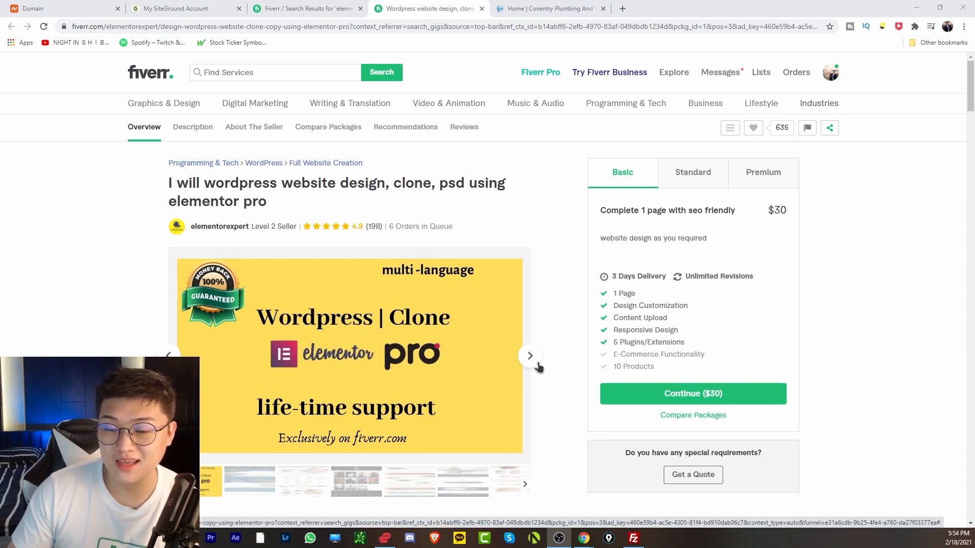
Scroll the live coventryplumbing.net homepage back up to its header.
{"action": "left_click", "coordinate": [545, 7]}
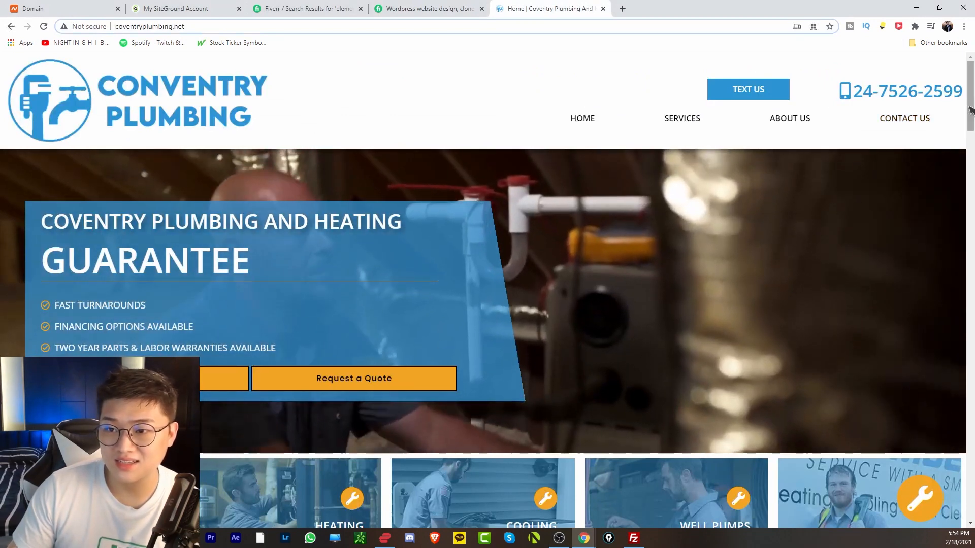
{"action": "left_click_drag", "start_coordinate": [970, 109], "coordinate": [967, 413]}
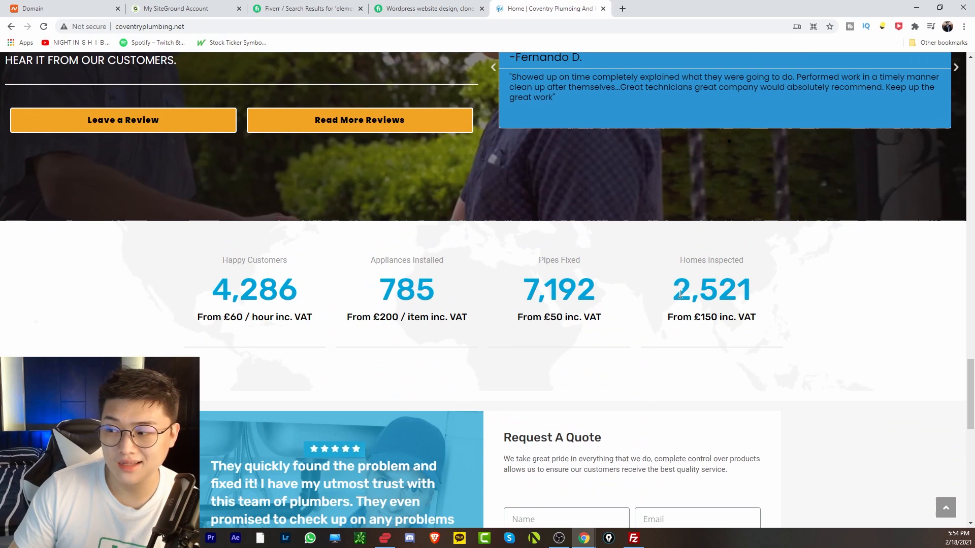
{"action": "scroll", "coordinate": [681, 294], "scroll_direction": "up", "scroll_amount": 6}
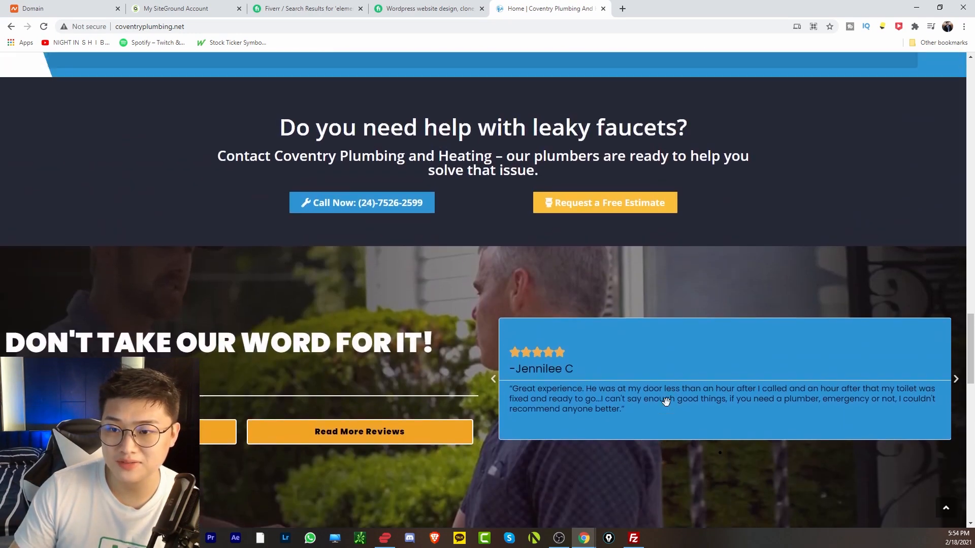
{"action": "scroll", "coordinate": [666, 402], "scroll_direction": "up", "scroll_amount": 3}
{"action": "scroll", "coordinate": [641, 425], "scroll_direction": "down", "scroll_amount": 20}
{"action": "scroll", "coordinate": [687, 450], "scroll_direction": "up", "scroll_amount": 7}
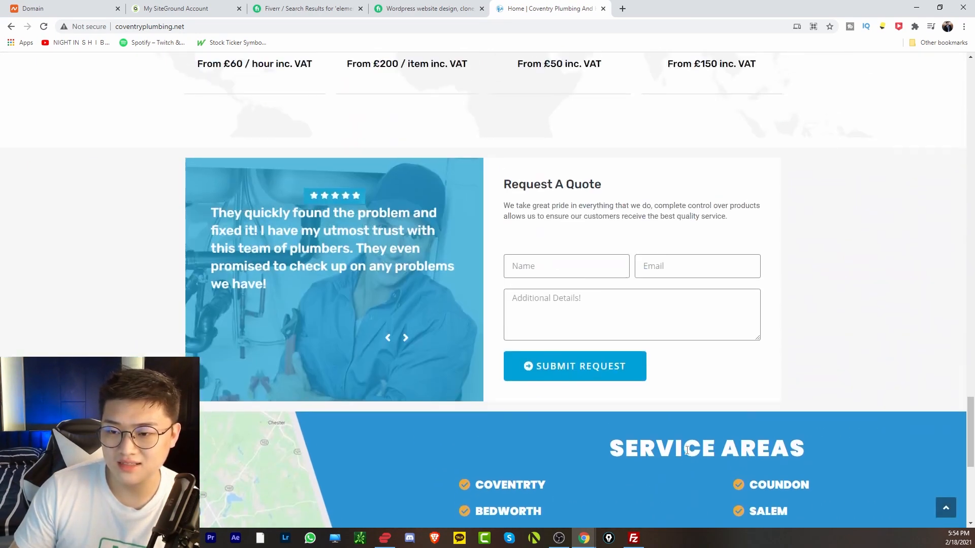
{"action": "scroll", "coordinate": [687, 451], "scroll_direction": "up", "scroll_amount": 10}
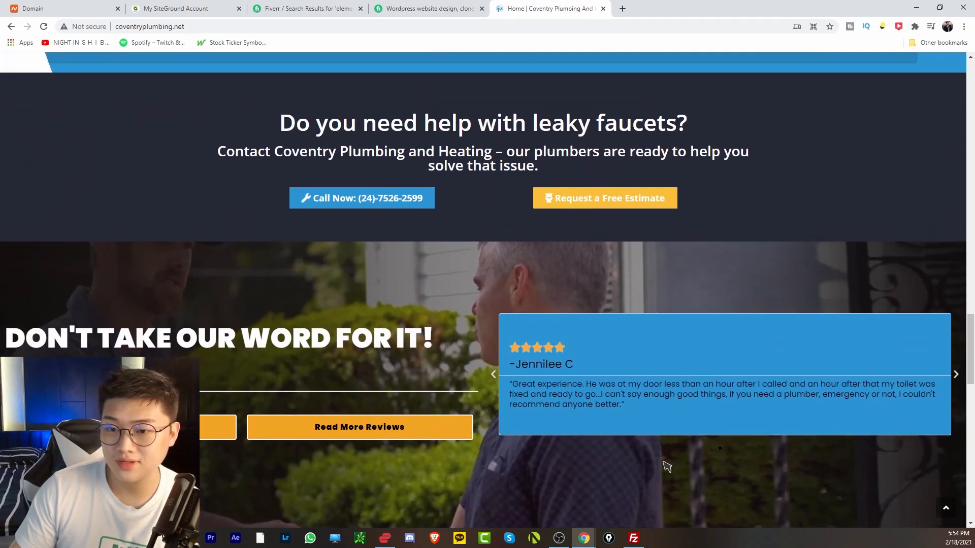
{"action": "scroll", "coordinate": [667, 466], "scroll_direction": "up", "scroll_amount": 10}
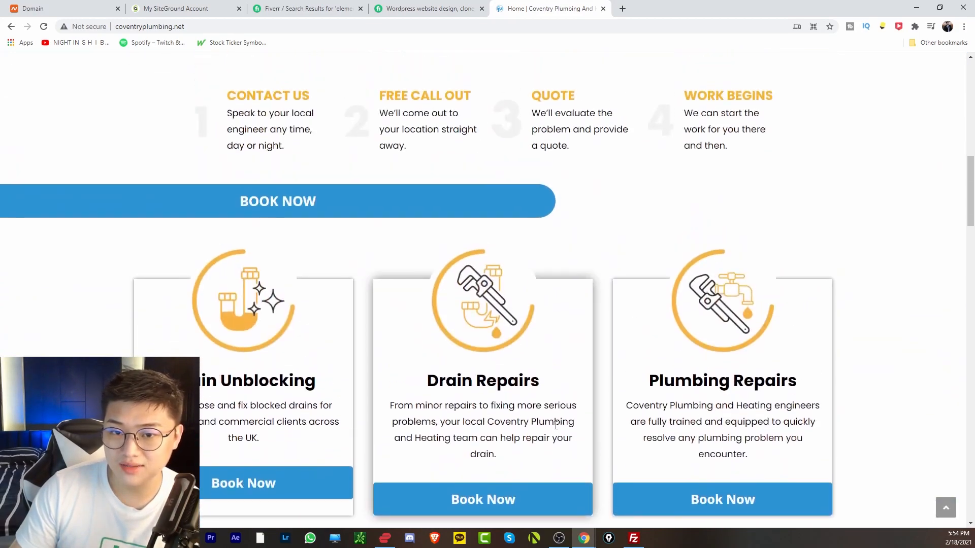
{"action": "scroll", "coordinate": [556, 426], "scroll_direction": "up", "scroll_amount": 12}
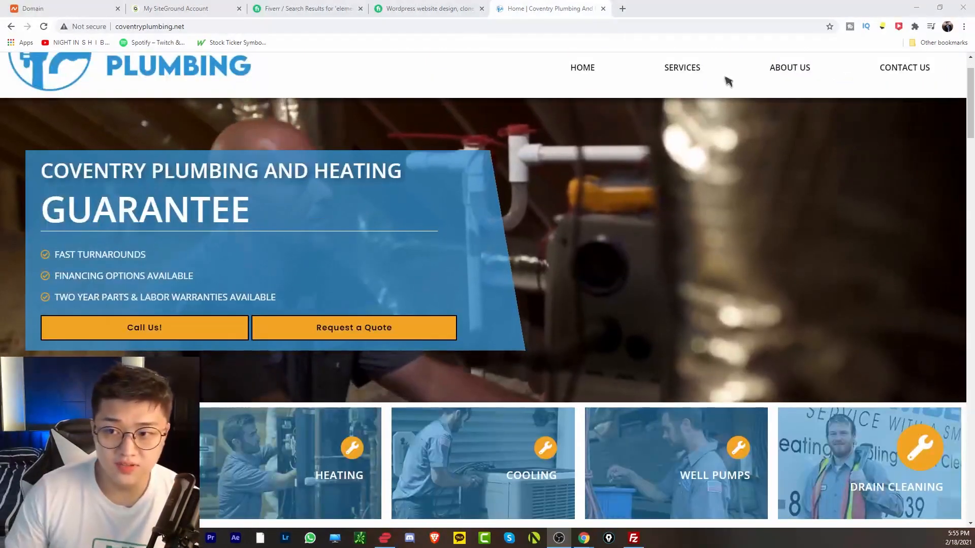
{"action": "scroll", "coordinate": [696, 69], "scroll_direction": "up", "scroll_amount": 1}
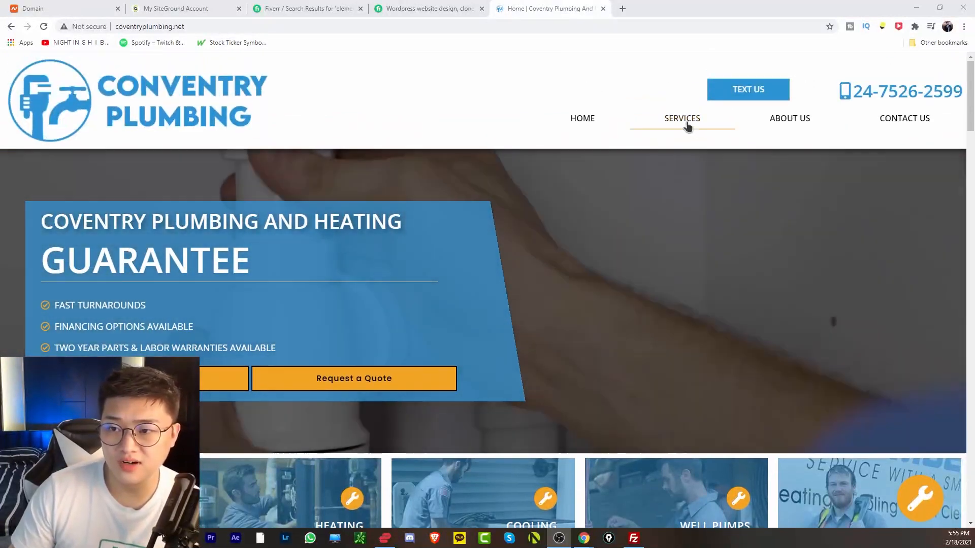
Browse the live site's Services and Contact Us pages.
{"action": "left_click", "coordinate": [686, 124]}
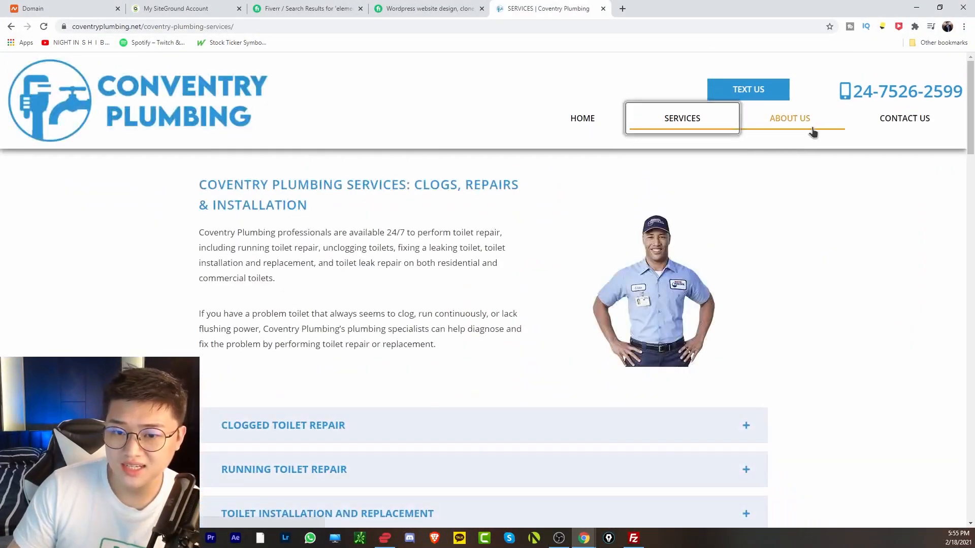
{"action": "scroll", "coordinate": [688, 305], "scroll_direction": "down", "scroll_amount": 3}
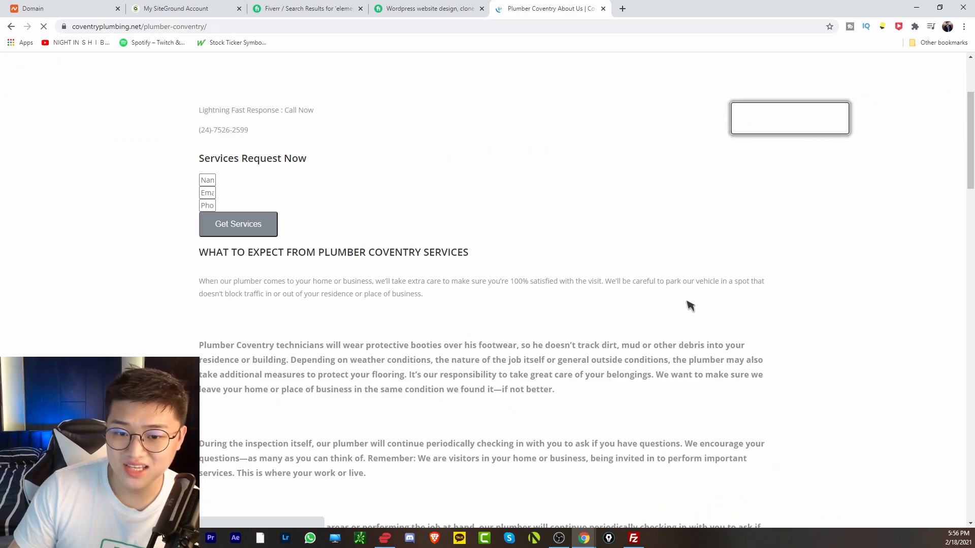
{"action": "scroll", "coordinate": [827, 257], "scroll_direction": "down", "scroll_amount": 10}
{"action": "scroll", "coordinate": [825, 320], "scroll_direction": "down", "scroll_amount": 9}
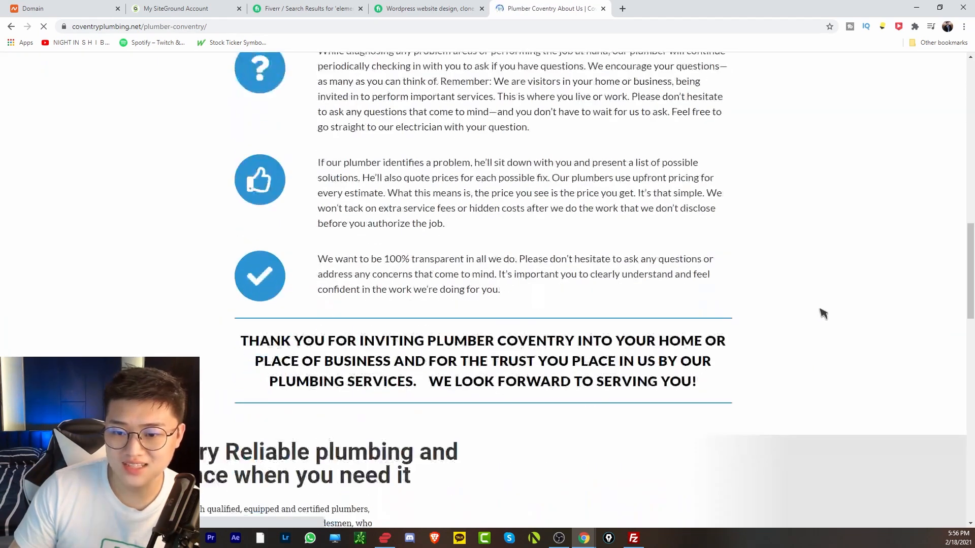
{"action": "left_click", "coordinate": [914, 117]}
{"action": "scroll", "coordinate": [767, 333], "scroll_direction": "down", "scroll_amount": 13}
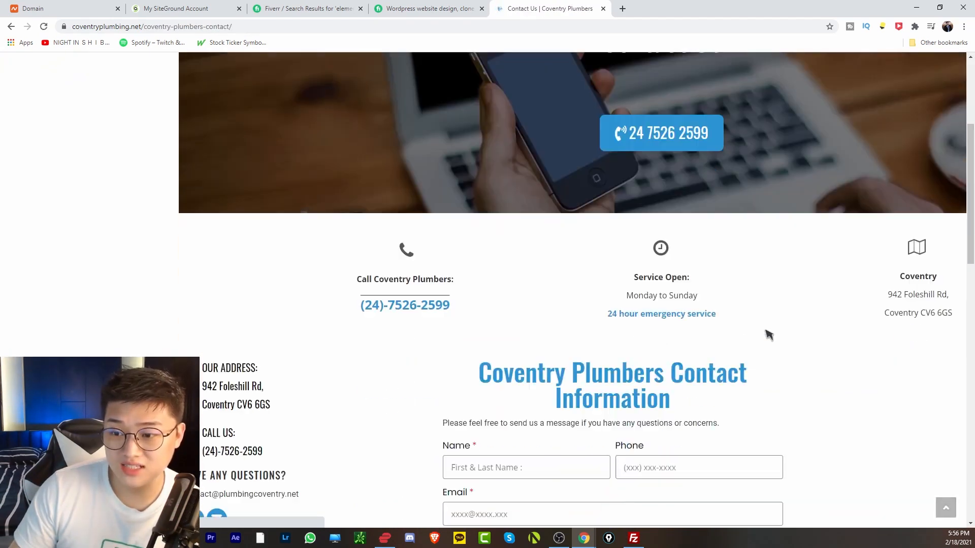
{"action": "scroll", "coordinate": [822, 339], "scroll_direction": "down", "scroll_amount": 8}
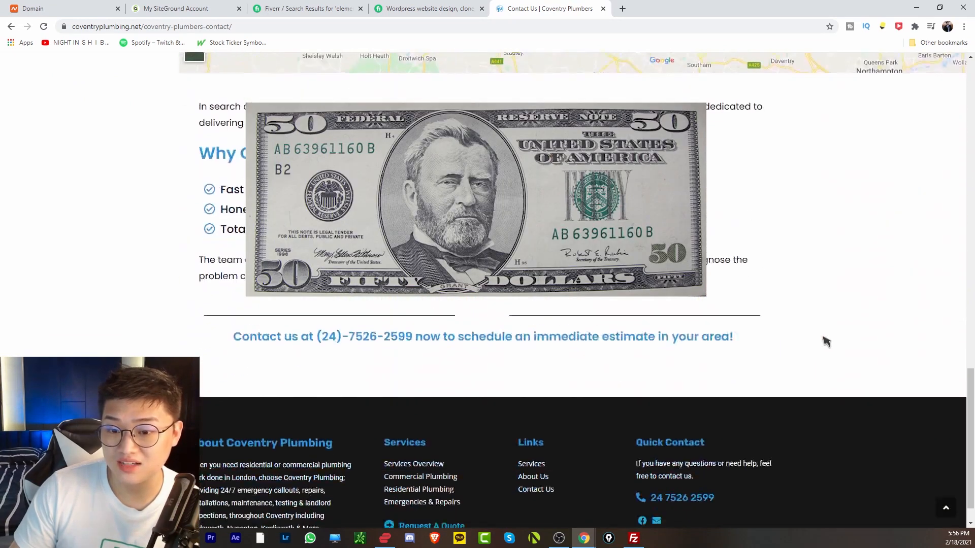
{"action": "scroll", "coordinate": [801, 373], "scroll_direction": "up", "scroll_amount": 16}
{"action": "scroll", "coordinate": [802, 419], "scroll_direction": "up", "scroll_amount": 5}
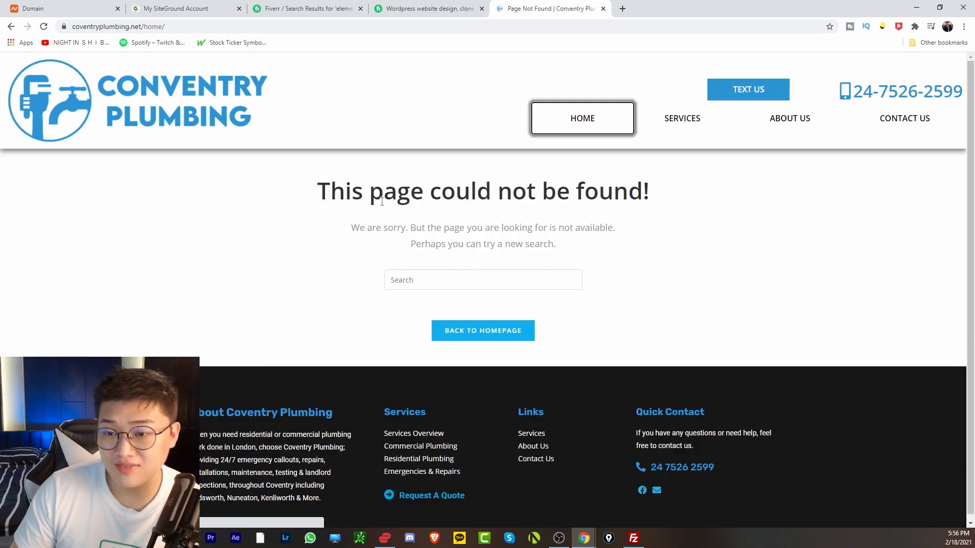
Return to the Coventry Plumbing home page and scroll down through it.
{"action": "left_click", "coordinate": [151, 105]}
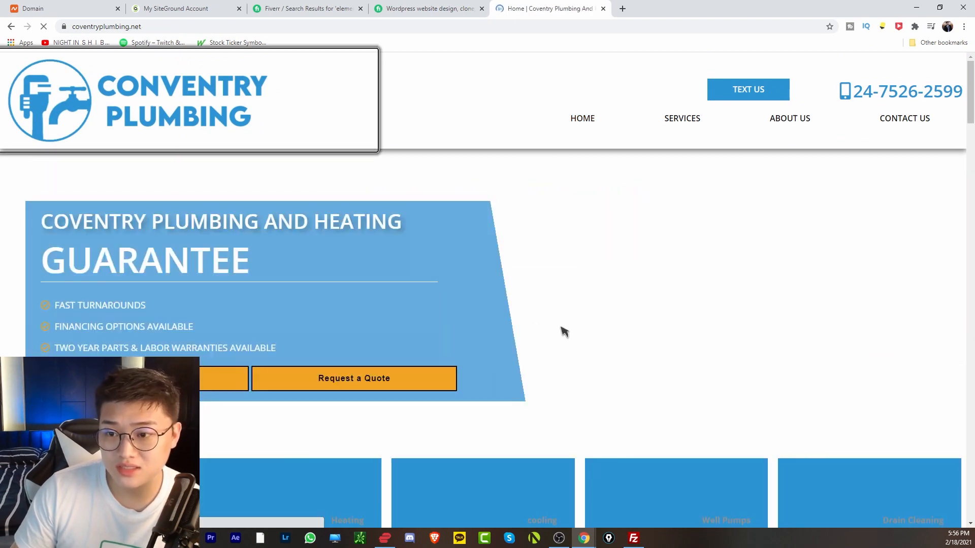
{"action": "scroll", "coordinate": [523, 380], "scroll_direction": "down", "scroll_amount": 3}
{"action": "scroll", "coordinate": [523, 379], "scroll_direction": "down", "scroll_amount": 15}
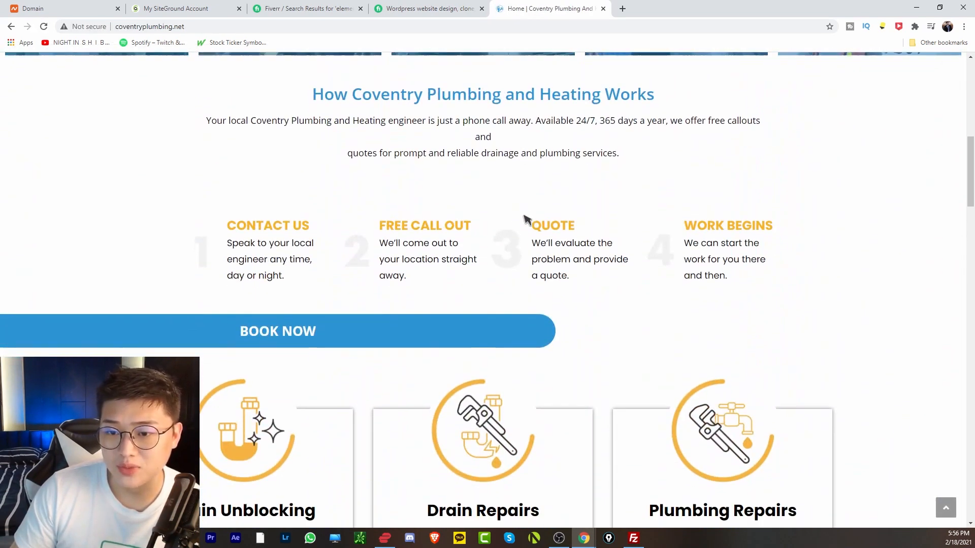
{"action": "scroll", "coordinate": [509, 311], "scroll_direction": "down", "scroll_amount": 12}
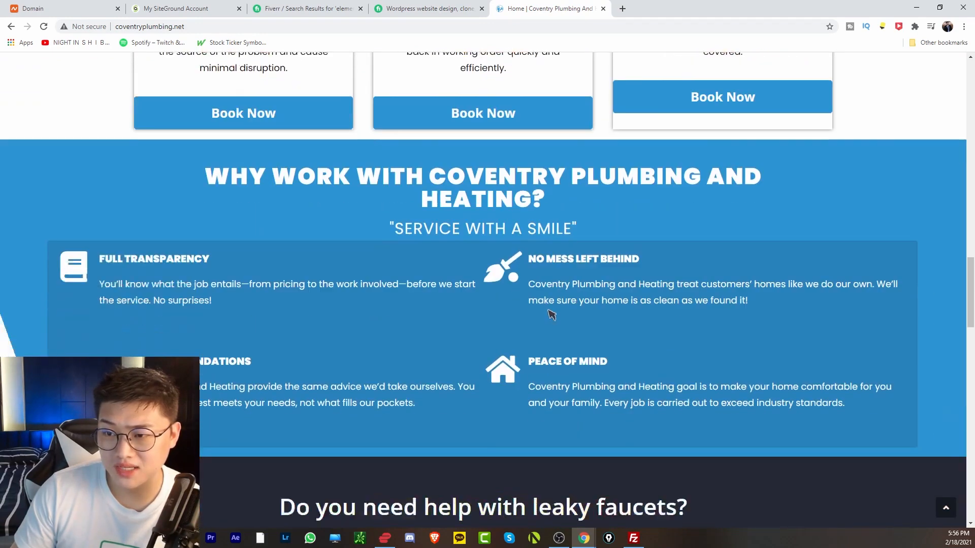
{"action": "scroll", "coordinate": [651, 401], "scroll_direction": "down", "scroll_amount": 15}
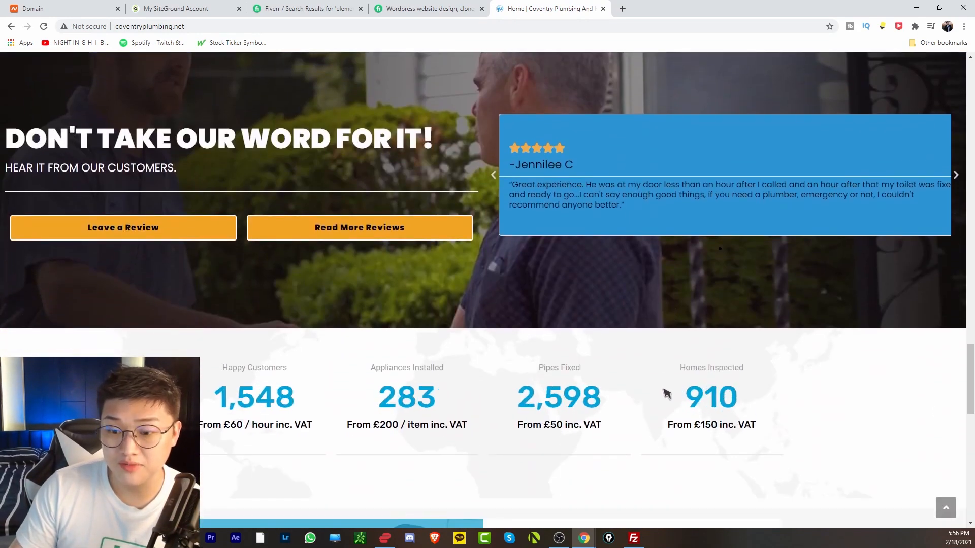
{"action": "scroll", "coordinate": [617, 391], "scroll_direction": "down", "scroll_amount": 5}
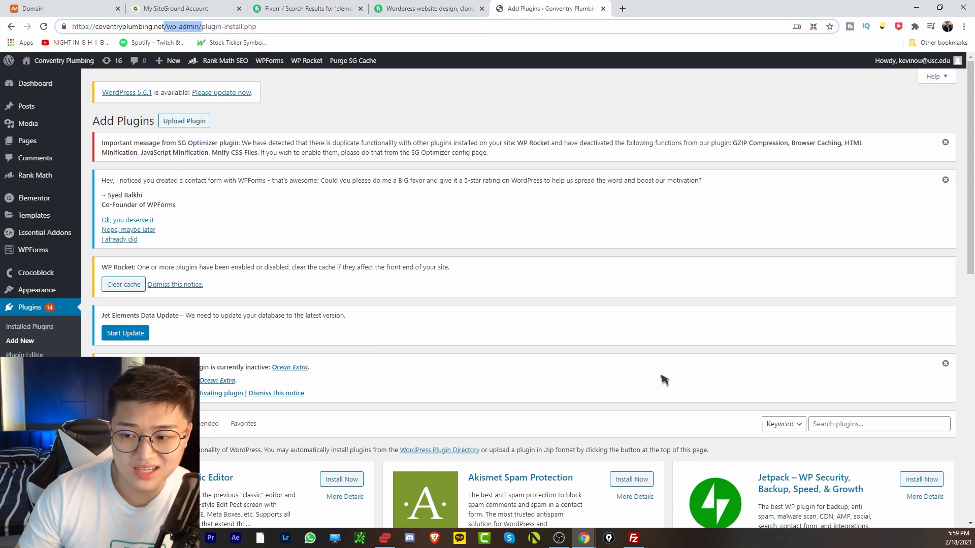
Search the WordPress plugin directory for 'rank math'.
{"action": "scroll", "coordinate": [662, 379], "scroll_direction": "down", "scroll_amount": 2}
{"action": "left_click", "coordinate": [838, 322]}
{"action": "type", "text": "rank math"}
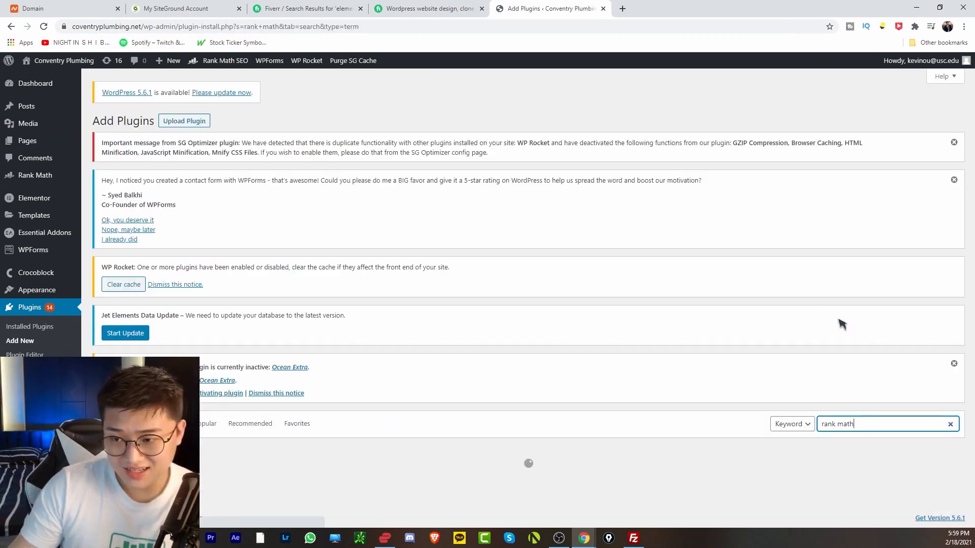
Replace the search with 'wprocket', review the results, then go to the installed Plugins list.
{"action": "scroll", "coordinate": [335, 417], "scroll_direction": "down", "scroll_amount": 3}
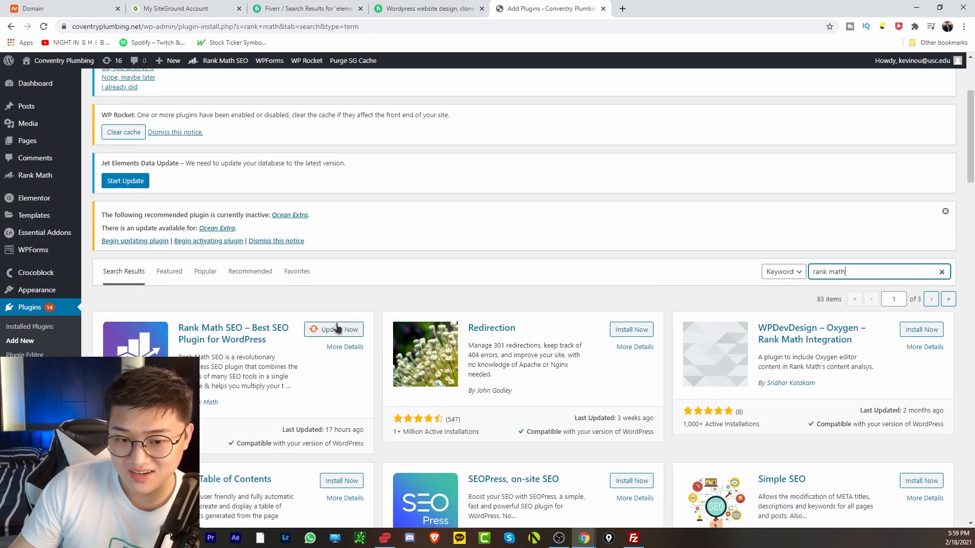
{"action": "double_click", "coordinate": [870, 273]}
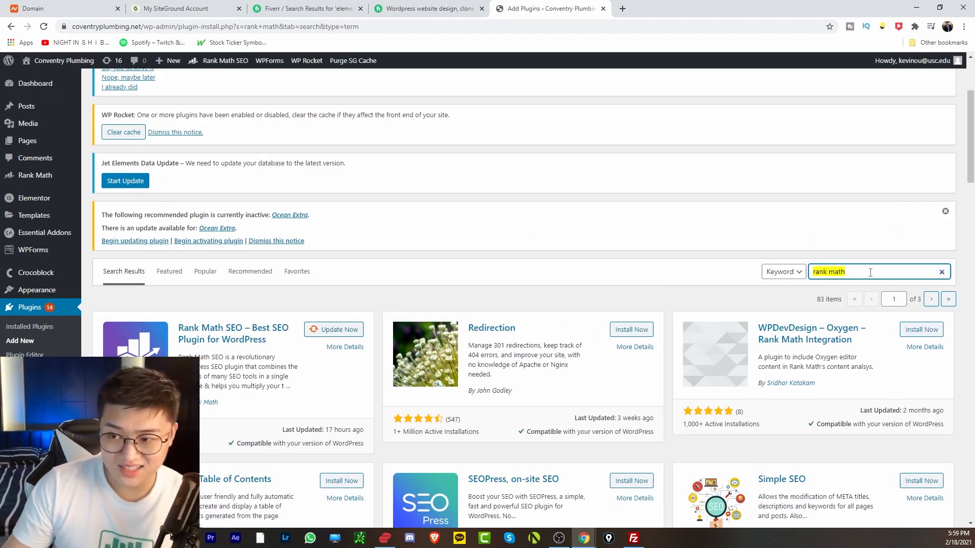
{"action": "type", "text": "wprocke"}
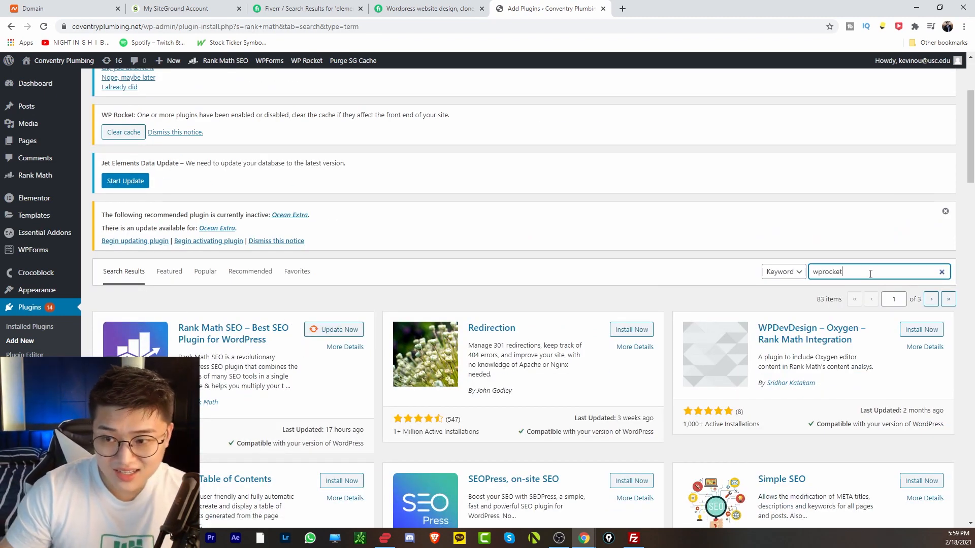
{"action": "type", "text": "t"}
{"action": "scroll", "coordinate": [351, 403], "scroll_direction": "down", "scroll_amount": 6}
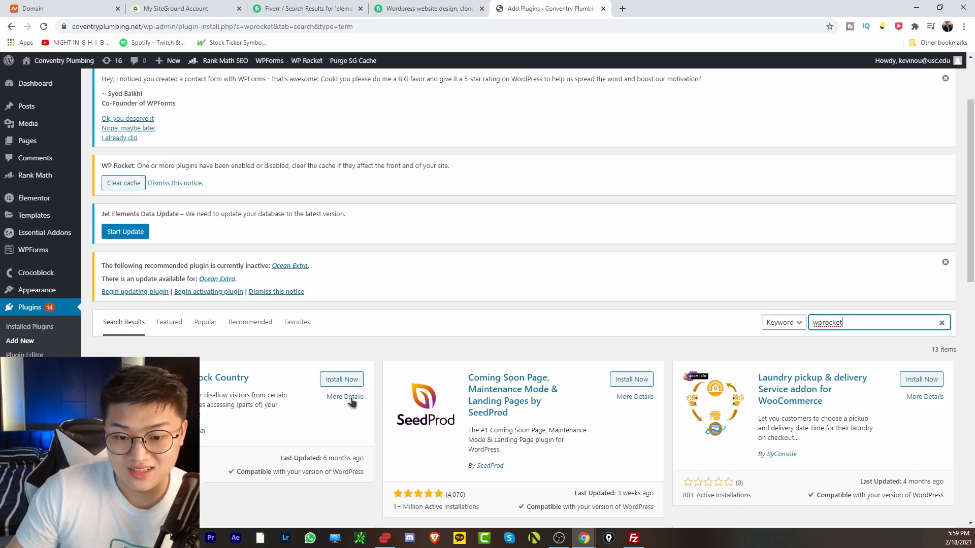
{"action": "scroll", "coordinate": [412, 398], "scroll_direction": "up", "scroll_amount": 6}
{"action": "scroll", "coordinate": [486, 417], "scroll_direction": "down", "scroll_amount": 1}
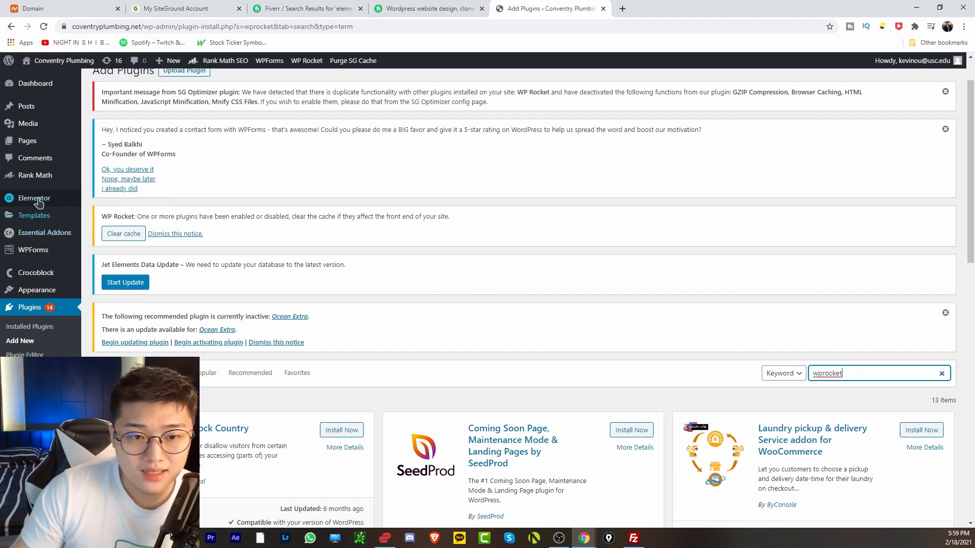
{"action": "left_click", "coordinate": [35, 307]}
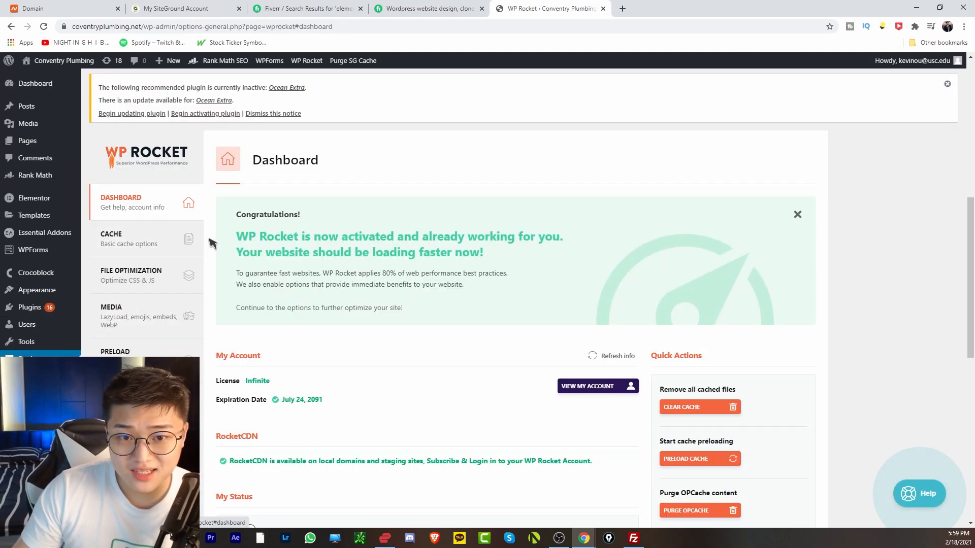
Review WP Rocket's Cache, File Optimization and Media settings pages.
{"action": "left_click", "coordinate": [159, 245]}
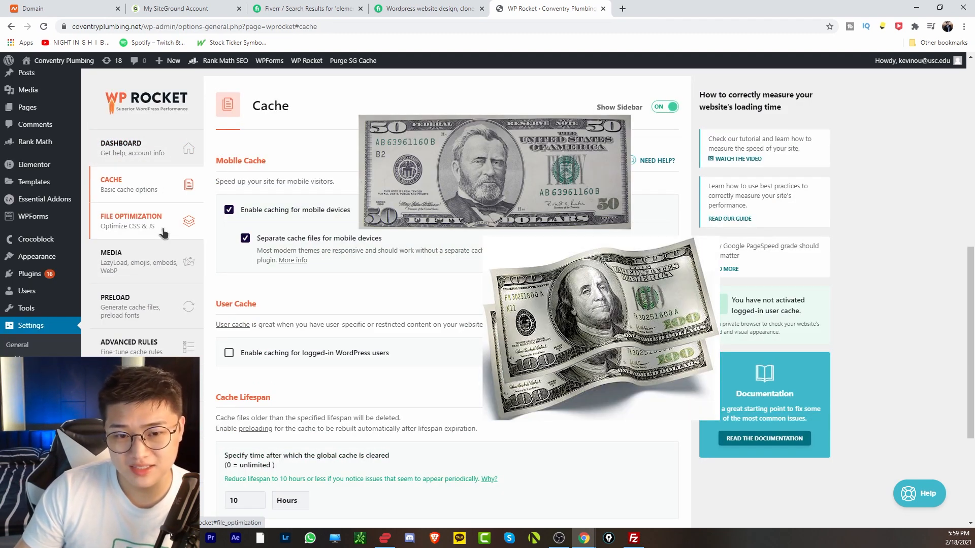
{"action": "scroll", "coordinate": [189, 228], "scroll_direction": "down", "scroll_amount": 2}
{"action": "scroll", "coordinate": [188, 208], "scroll_direction": "up", "scroll_amount": 2}
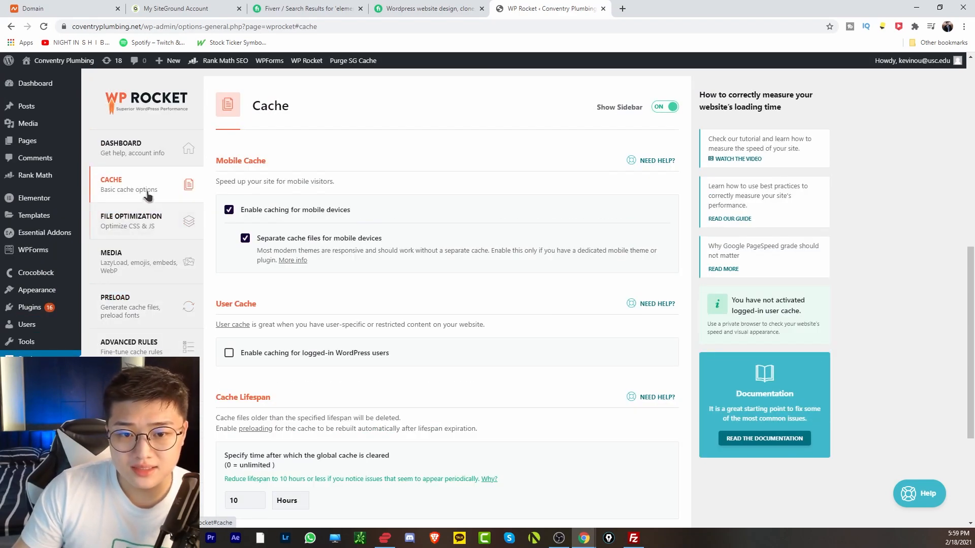
{"action": "left_click", "coordinate": [167, 231]}
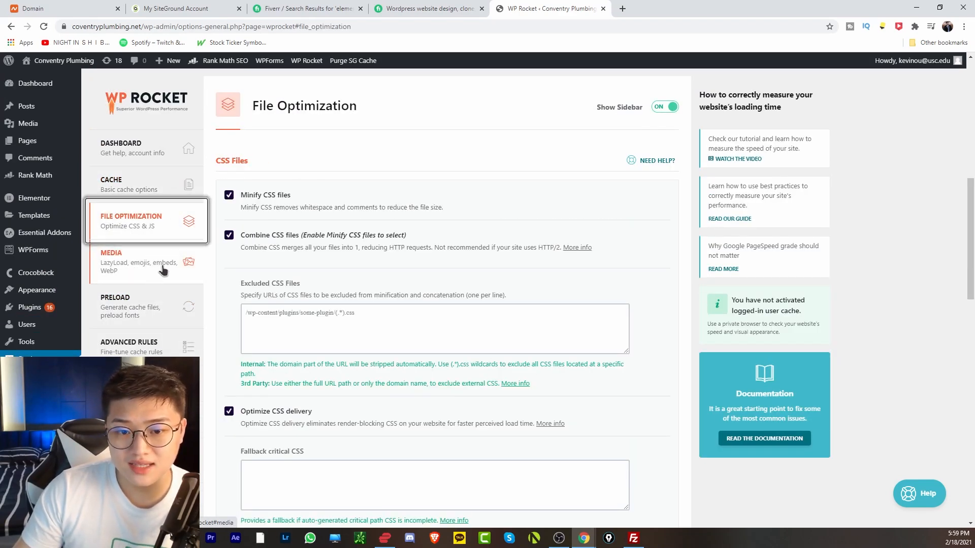
{"action": "scroll", "coordinate": [232, 202], "scroll_direction": "down", "scroll_amount": 2}
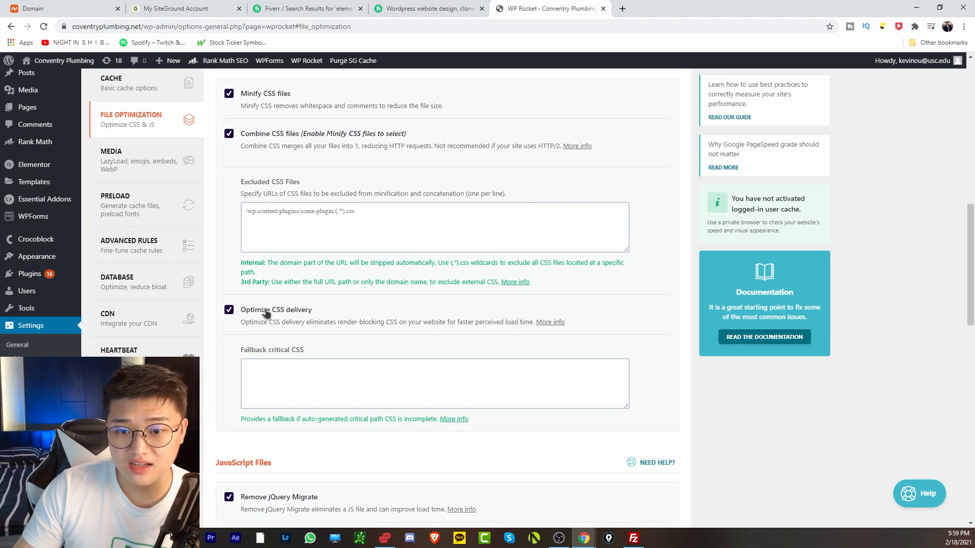
{"action": "scroll", "coordinate": [265, 313], "scroll_direction": "down", "scroll_amount": 7}
{"action": "scroll", "coordinate": [256, 283], "scroll_direction": "up", "scroll_amount": 1}
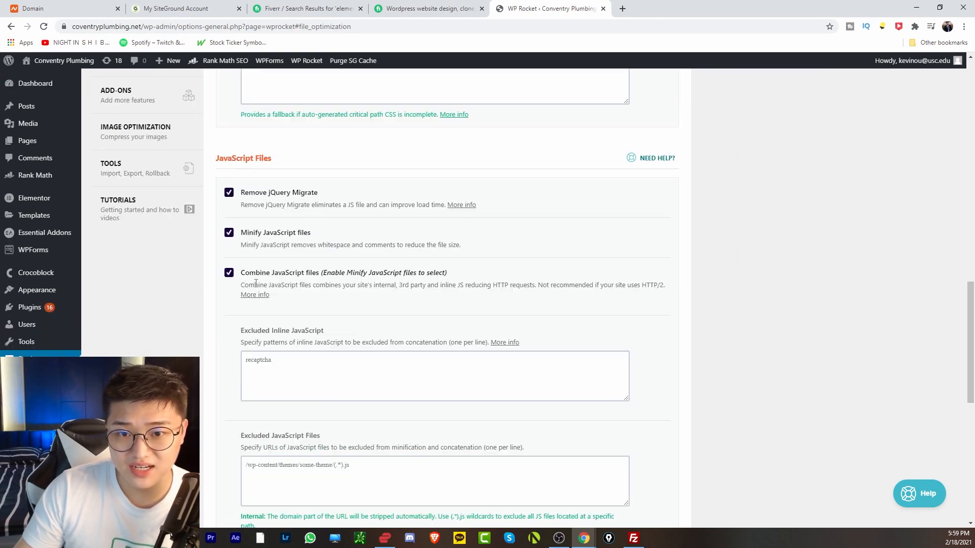
{"action": "scroll", "coordinate": [256, 282], "scroll_direction": "down", "scroll_amount": 9}
{"action": "scroll", "coordinate": [218, 375], "scroll_direction": "up", "scroll_amount": 11}
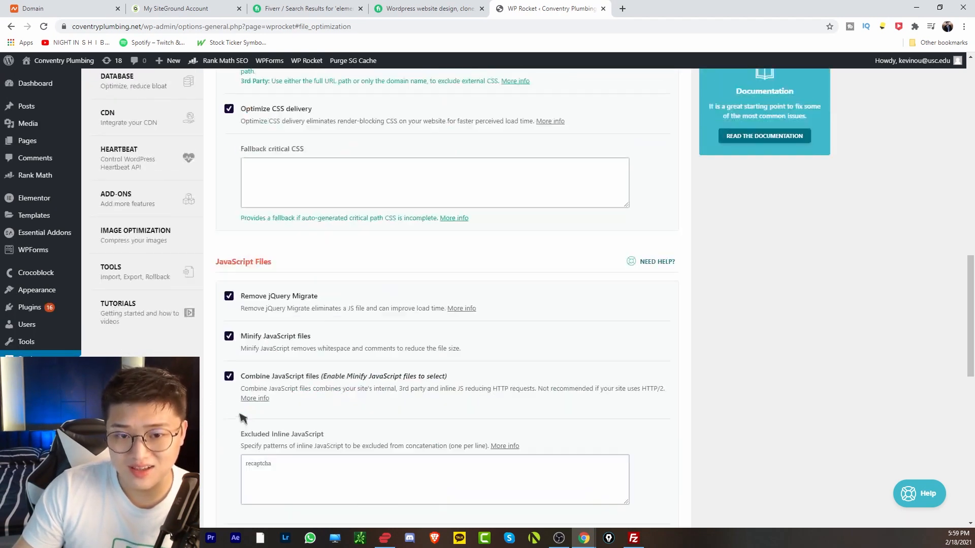
{"action": "scroll", "coordinate": [241, 412], "scroll_direction": "up", "scroll_amount": 4}
{"action": "left_click", "coordinate": [159, 158]}
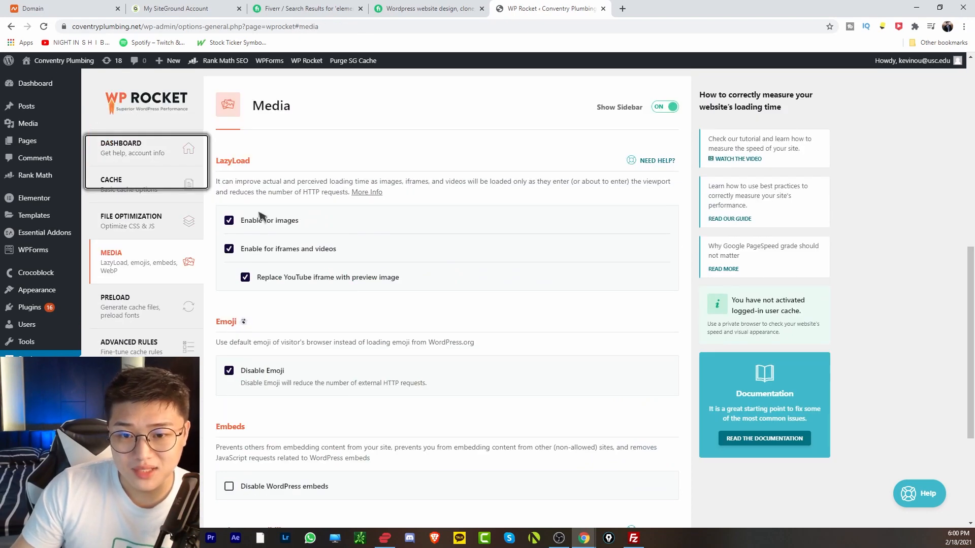
{"action": "scroll", "coordinate": [260, 254], "scroll_direction": "down", "scroll_amount": 4}
{"action": "scroll", "coordinate": [239, 210], "scroll_direction": "up", "scroll_amount": 2}
{"action": "scroll", "coordinate": [240, 210], "scroll_direction": "down", "scroll_amount": 2}
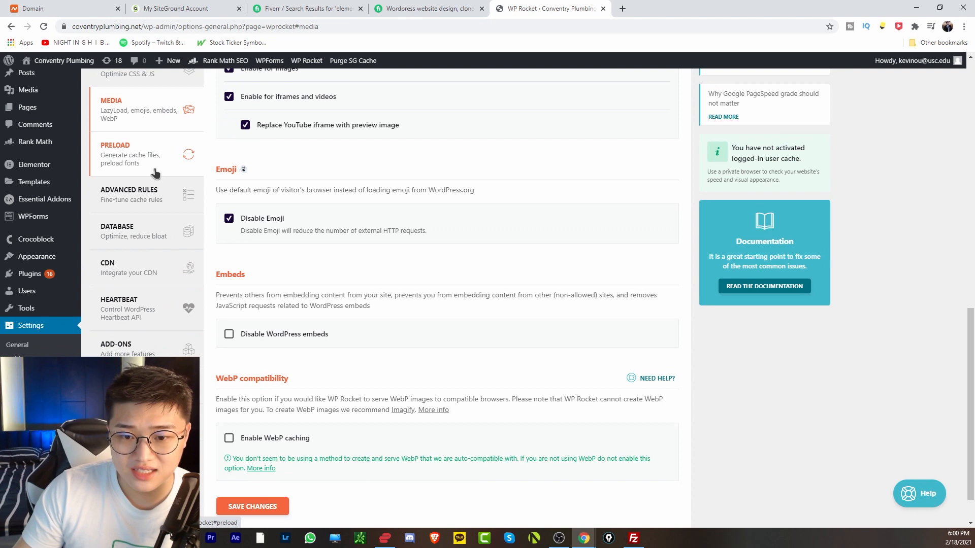
Look through WP Rocket's Preload, Advanced Rules and Database settings.
{"action": "left_click", "coordinate": [155, 173]}
{"action": "scroll", "coordinate": [246, 209], "scroll_direction": "down", "scroll_amount": 5}
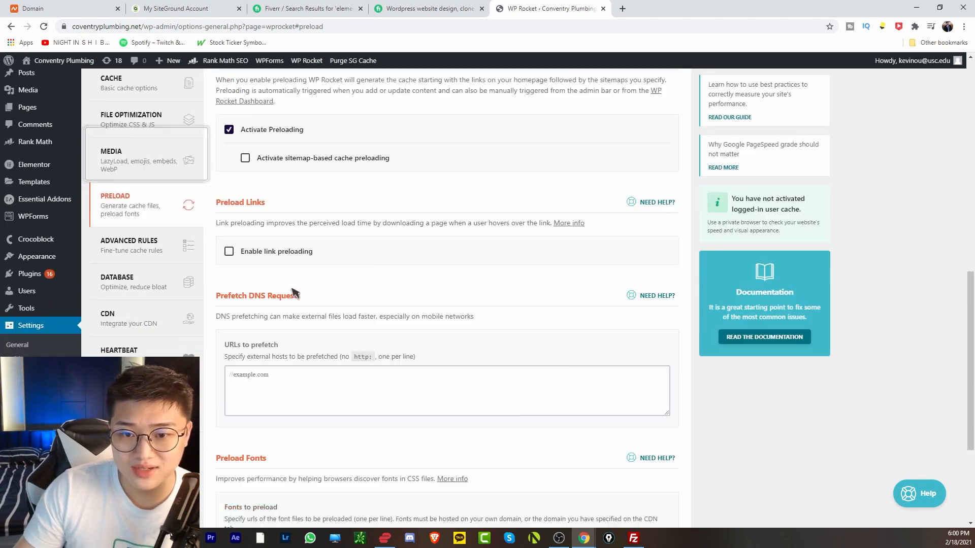
{"action": "scroll", "coordinate": [242, 255], "scroll_direction": "up", "scroll_amount": 4}
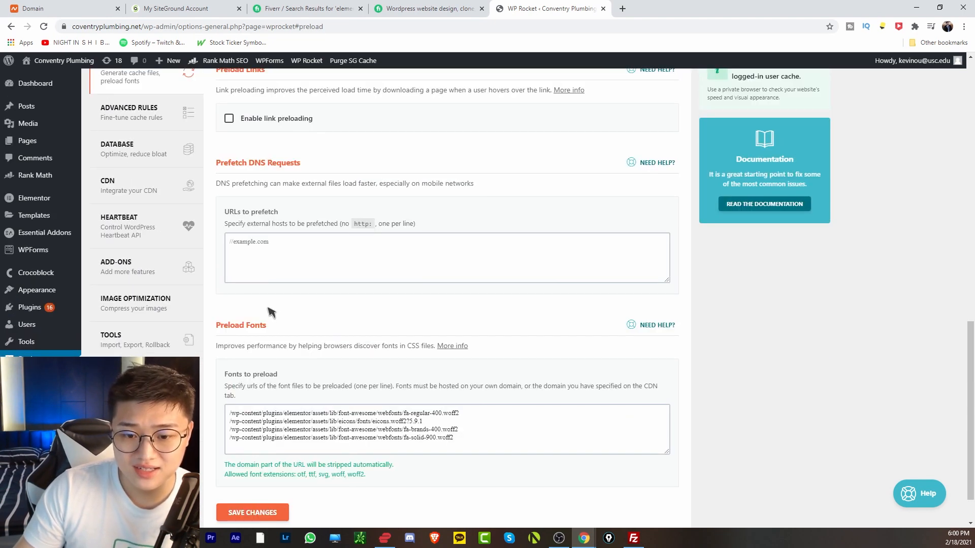
{"action": "left_click", "coordinate": [162, 219]}
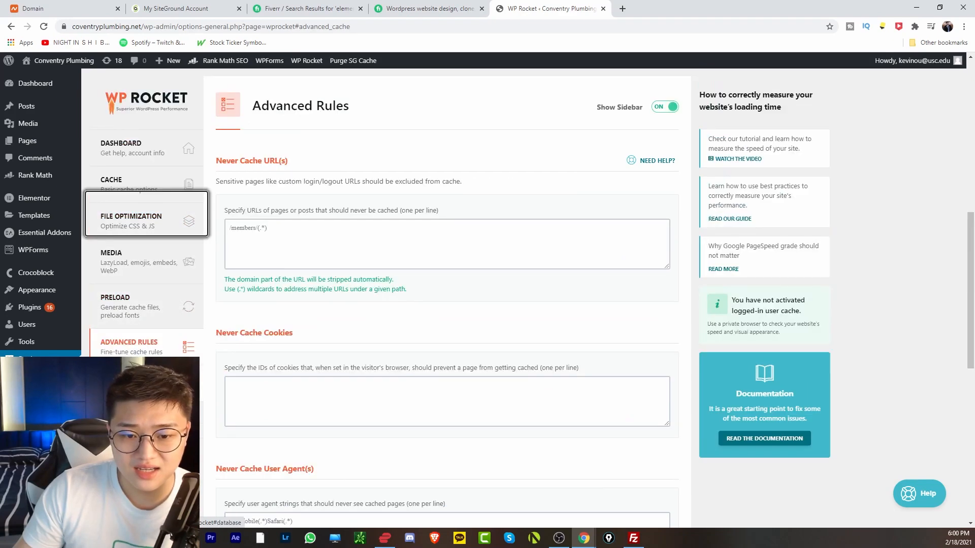
{"action": "scroll", "coordinate": [163, 264], "scroll_direction": "down", "scroll_amount": 1}
{"action": "left_click", "coordinate": [147, 327]}
{"action": "scroll", "coordinate": [249, 319], "scroll_direction": "down", "scroll_amount": 2}
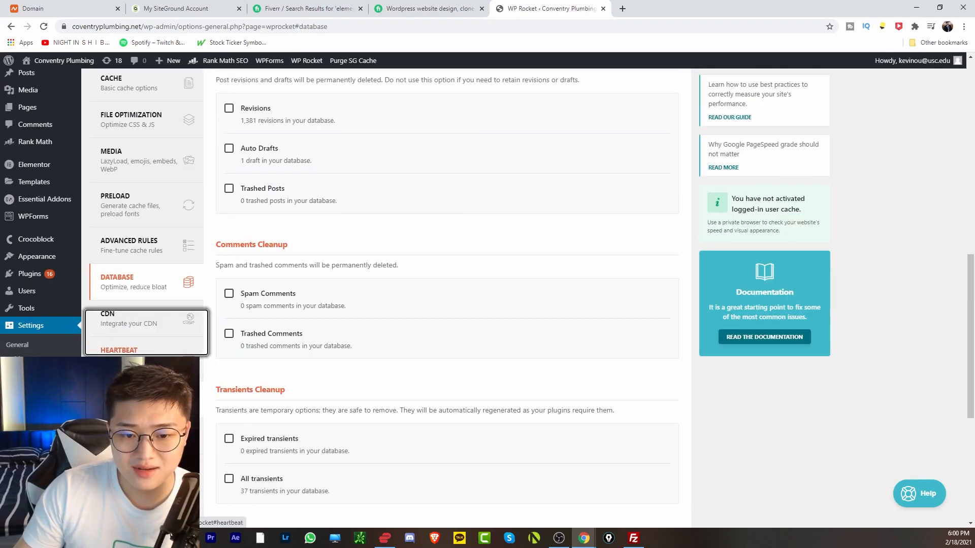
Save the Heartbeat settings with Control Heartbeat checked and activity set to Reduce.
{"action": "left_click", "coordinate": [137, 353]}
{"action": "scroll", "coordinate": [205, 364], "scroll_direction": "down", "scroll_amount": 2}
{"action": "scroll", "coordinate": [299, 221], "scroll_direction": "up", "scroll_amount": 1}
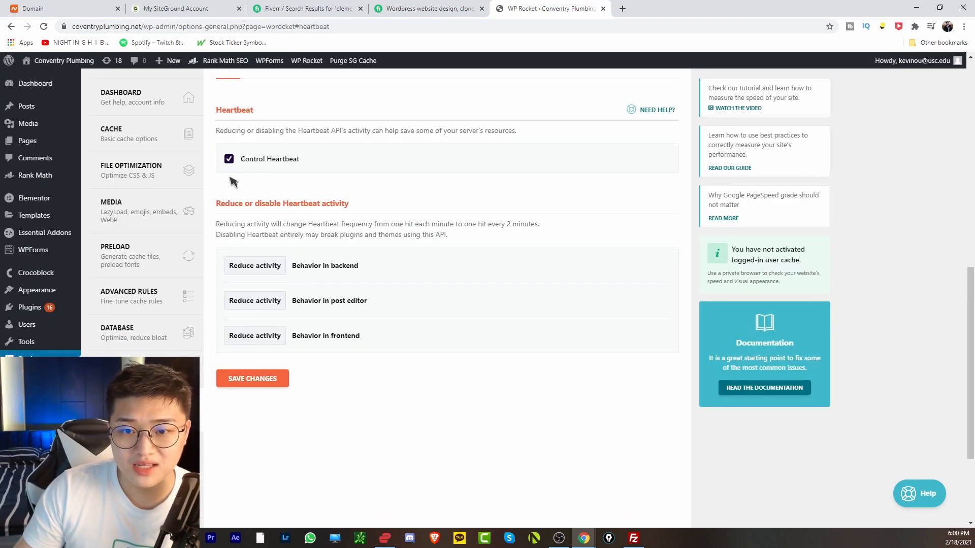
{"action": "scroll", "coordinate": [233, 168], "scroll_direction": "down", "scroll_amount": 3}
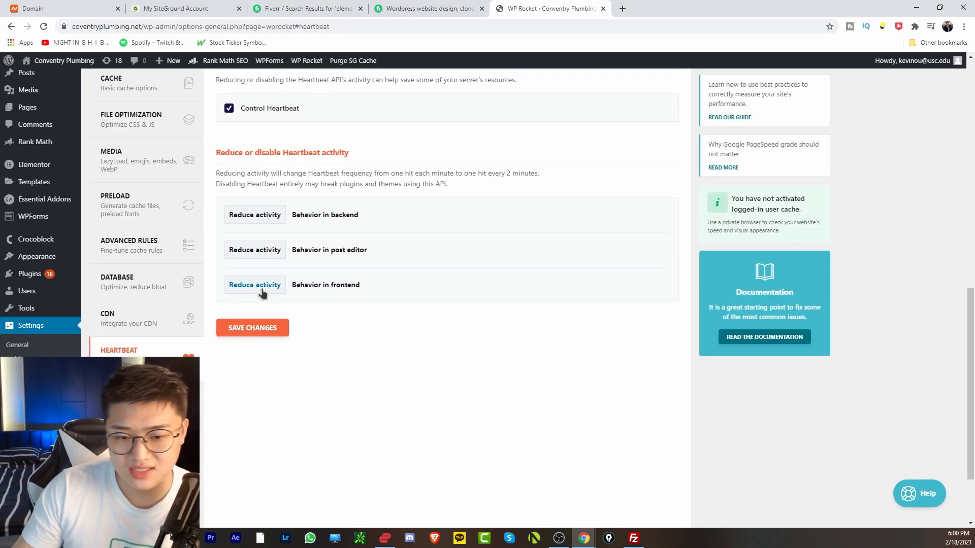
{"action": "left_click", "coordinate": [254, 231]}
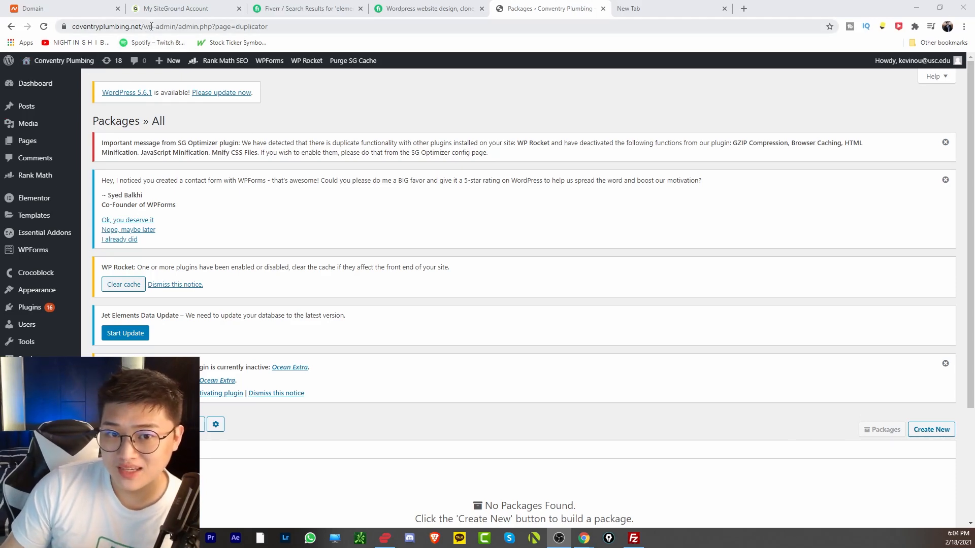
Reload the Duplicator Packages page.
{"action": "scroll", "coordinate": [350, 282], "scroll_direction": "down", "scroll_amount": 1}
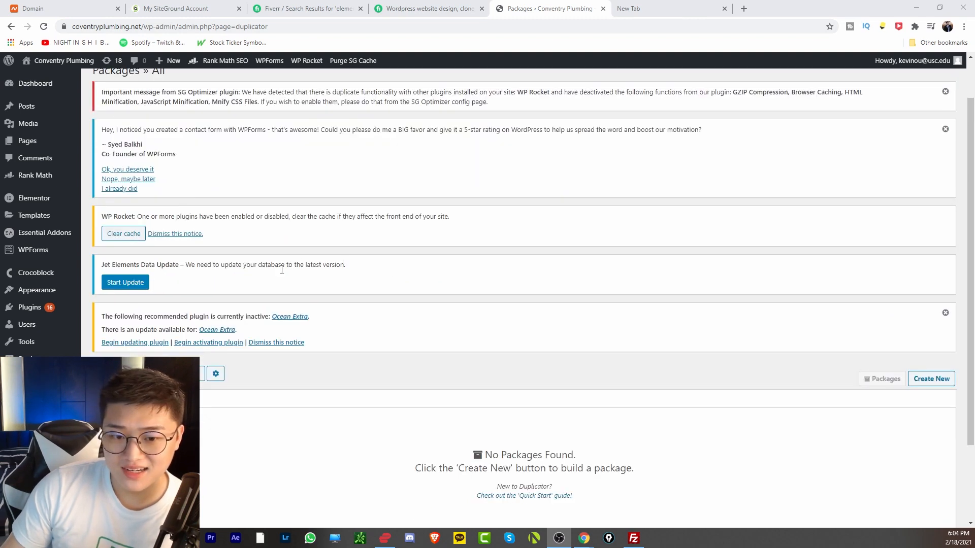
{"action": "scroll", "coordinate": [281, 270], "scroll_direction": "up", "scroll_amount": 1}
{"action": "left_click", "coordinate": [35, 401]}
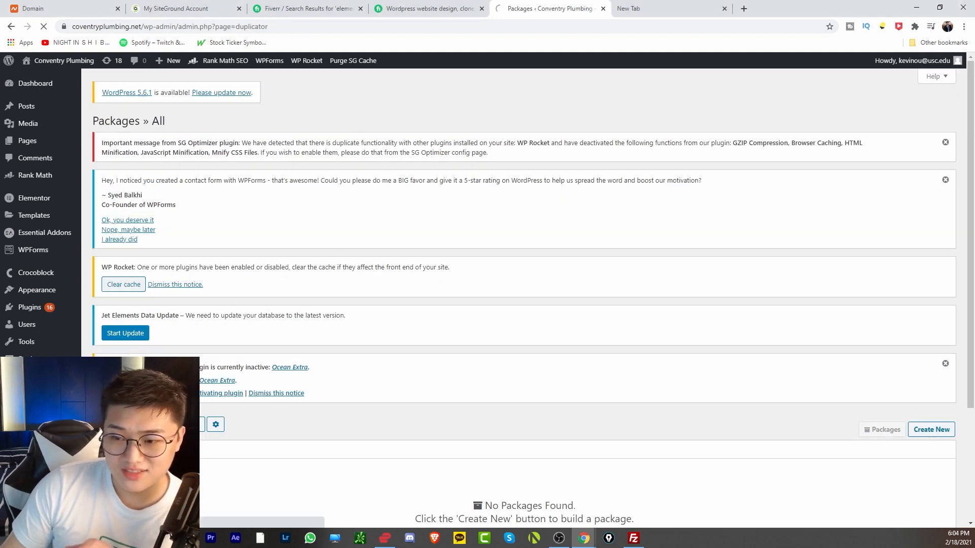
{"action": "scroll", "coordinate": [446, 342], "scroll_direction": "down", "scroll_amount": 3}
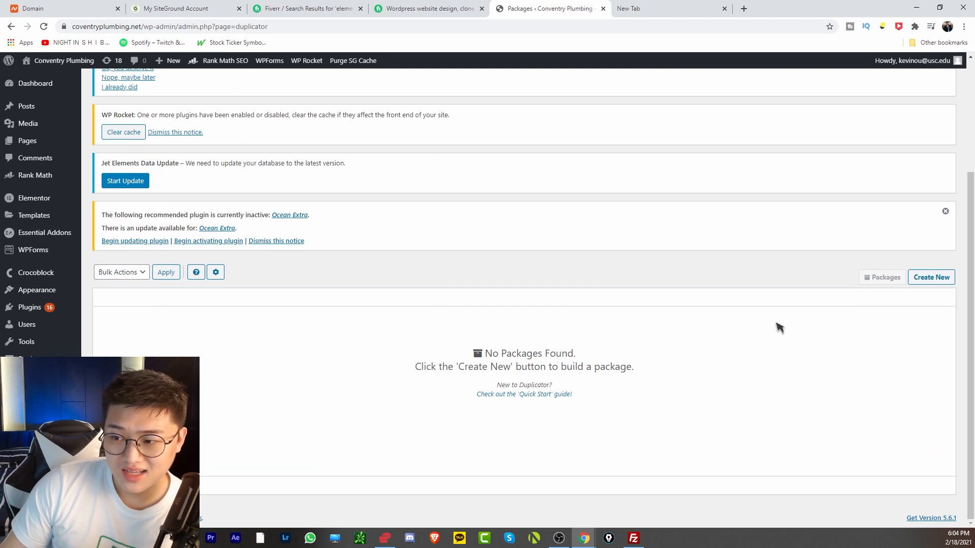
Create a new package, pass the scan with 'Yes. Continue with the build process!', and build it.
{"action": "left_click", "coordinate": [933, 284]}
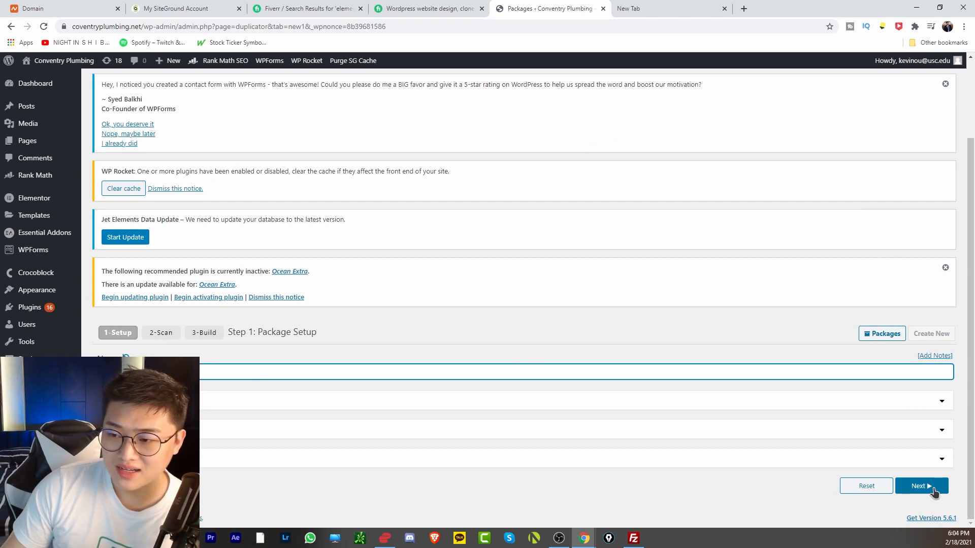
{"action": "left_click", "coordinate": [920, 486]}
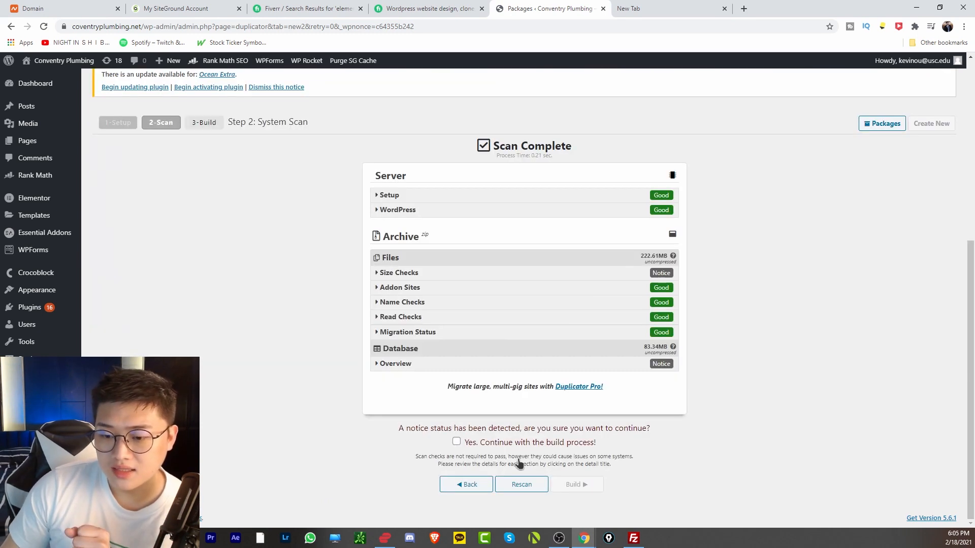
{"action": "left_click", "coordinate": [489, 447]}
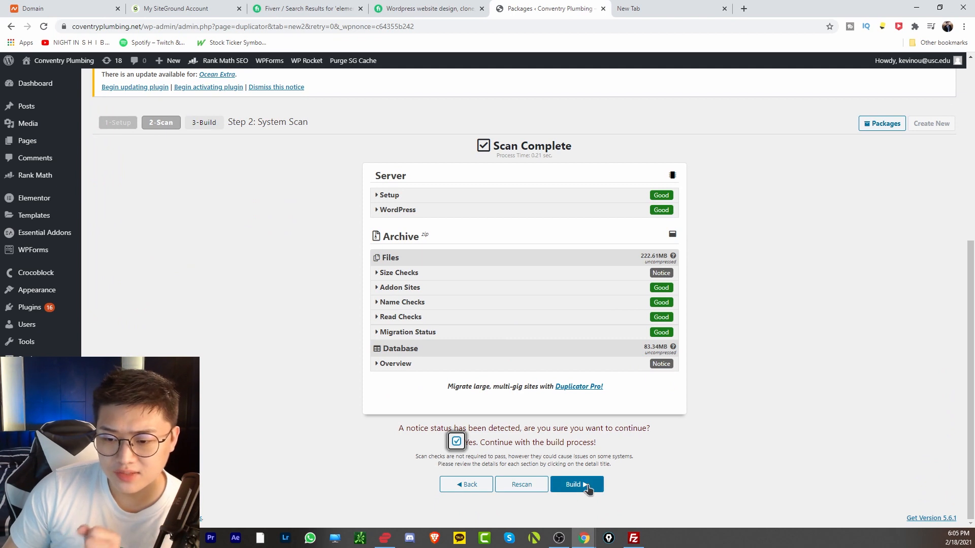
{"action": "left_click", "coordinate": [587, 485]}
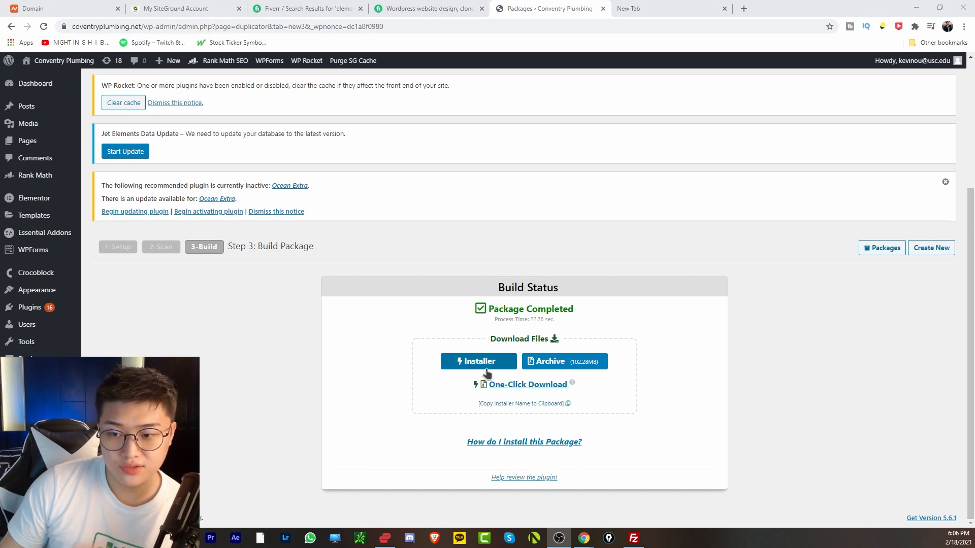
Download installer.php and the 102.28MB archive via One-Click Download and the Archive button.
{"action": "left_click", "coordinate": [547, 386]}
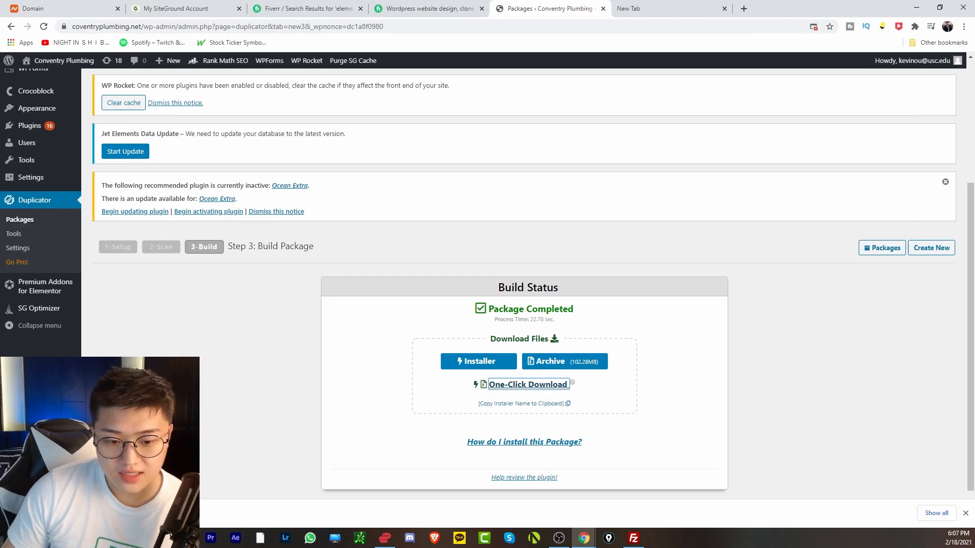
{"action": "left_click", "coordinate": [592, 362]}
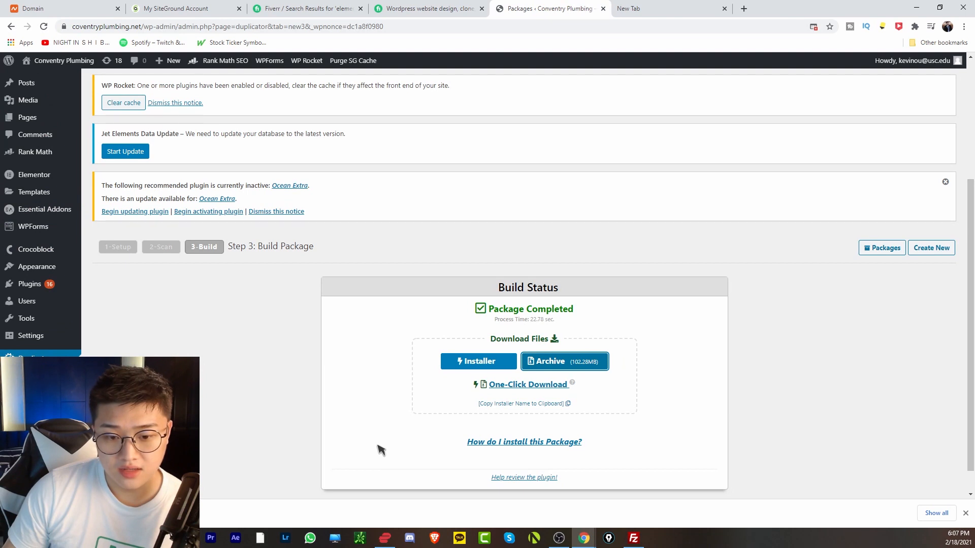
{"action": "scroll", "coordinate": [244, 376], "scroll_direction": "down", "scroll_amount": 1}
{"action": "scroll", "coordinate": [284, 412], "scroll_direction": "up", "scroll_amount": 1}
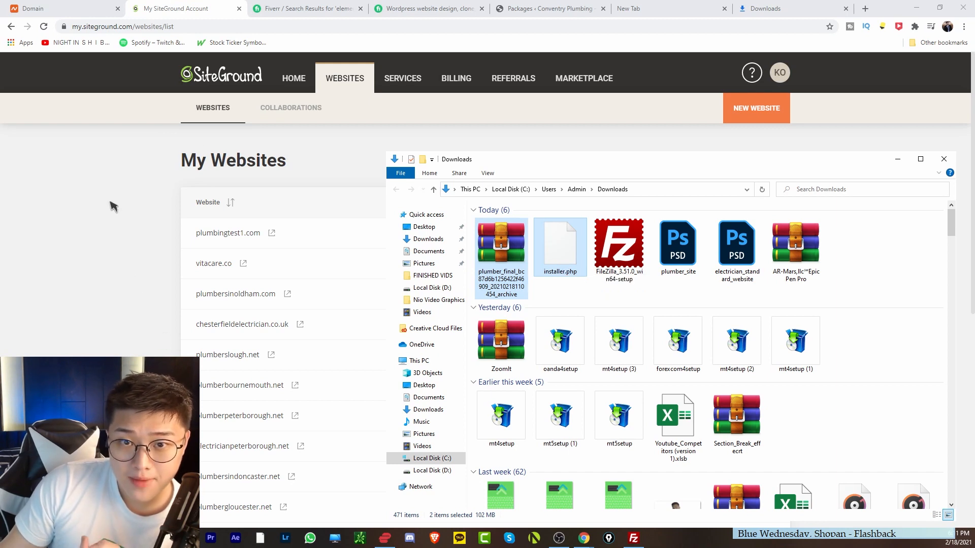
Go to the FTP Accounts page in plumbingtest1.com's Site Tools.
{"action": "left_click", "coordinate": [120, 183]}
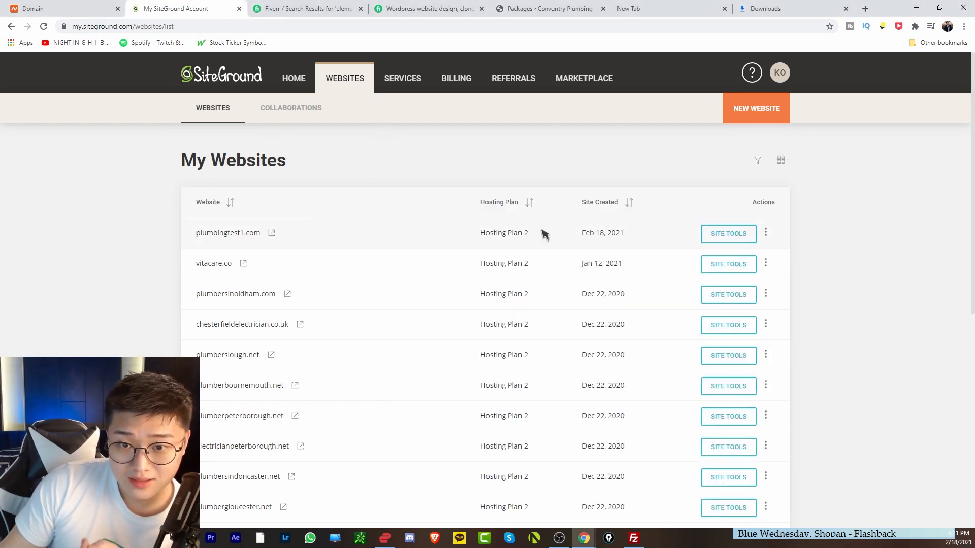
{"action": "left_click", "coordinate": [723, 235]}
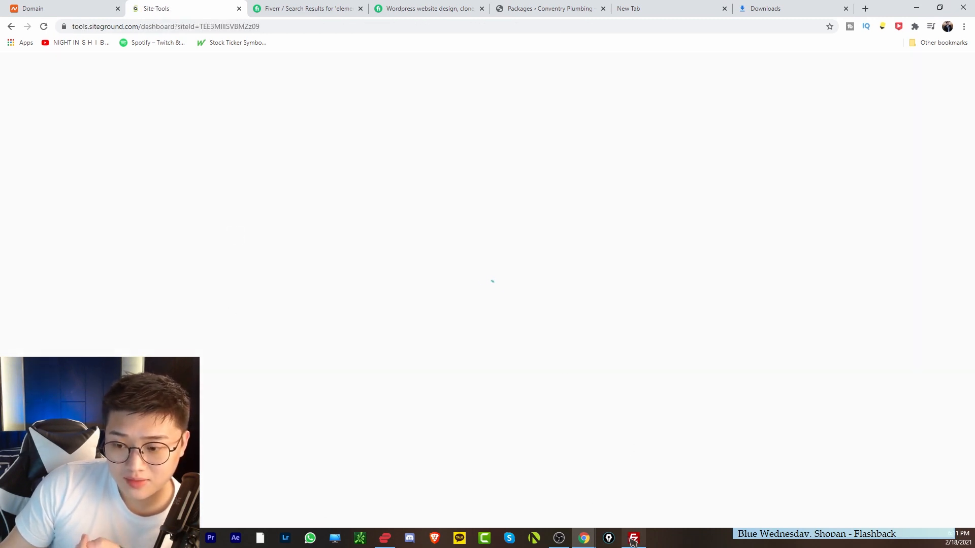
{"action": "mouse_move", "coordinate": [638, 543]}
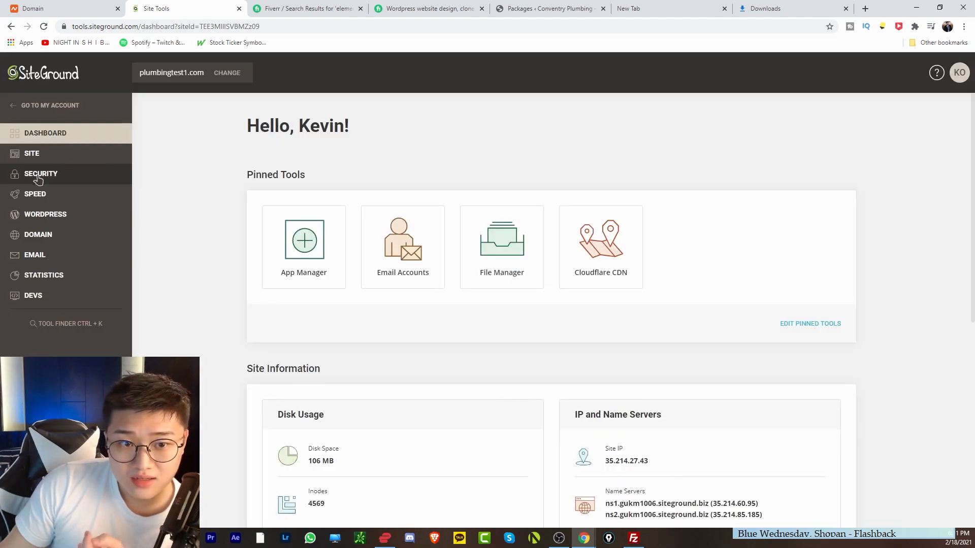
{"action": "left_click", "coordinate": [43, 175]}
{"action": "left_click", "coordinate": [49, 156]}
{"action": "left_click", "coordinate": [51, 195]}
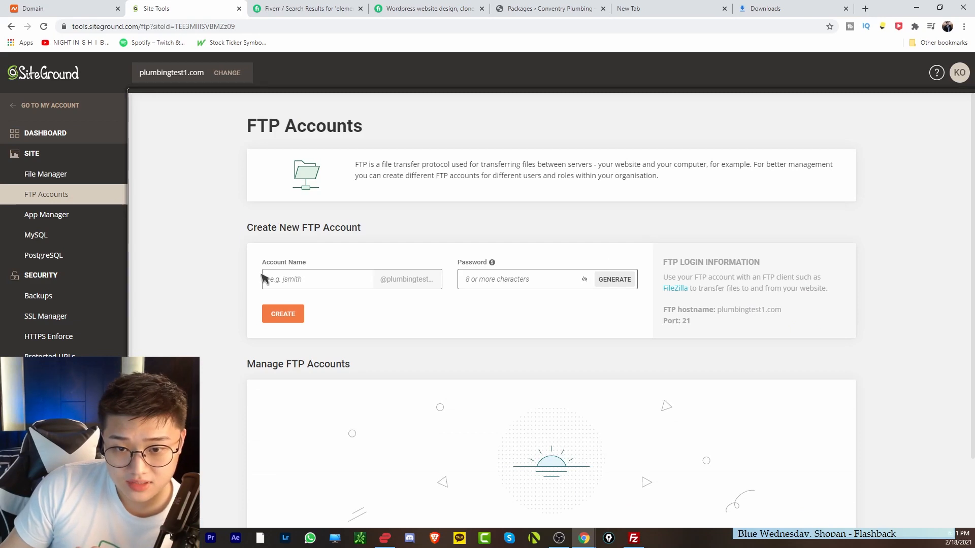
Create an FTP account named 'random' with a password, declining the browser's password save.
{"action": "left_click", "coordinate": [264, 279]}
{"action": "scroll", "coordinate": [264, 279], "scroll_direction": "down", "scroll_amount": 1}
{"action": "left_click", "coordinate": [285, 234]}
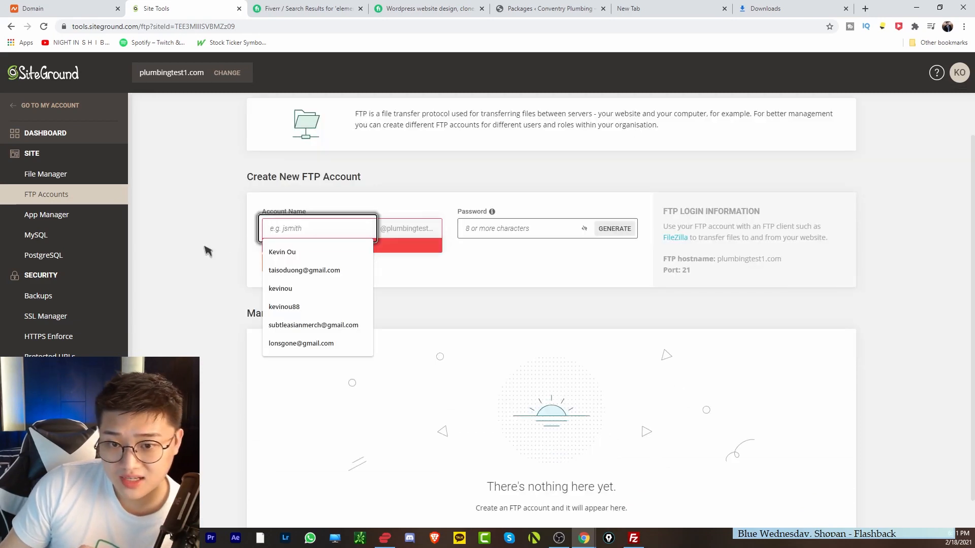
{"action": "type", "text": "rand"}
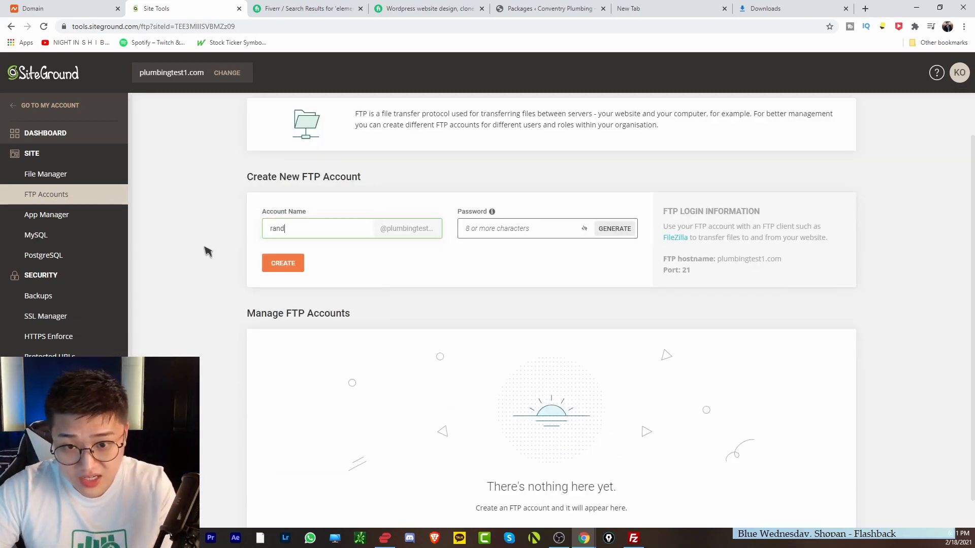
{"action": "type", "text": "om"}
{"action": "key", "text": "Tab"}
{"action": "type", "text": "•••••••••"}
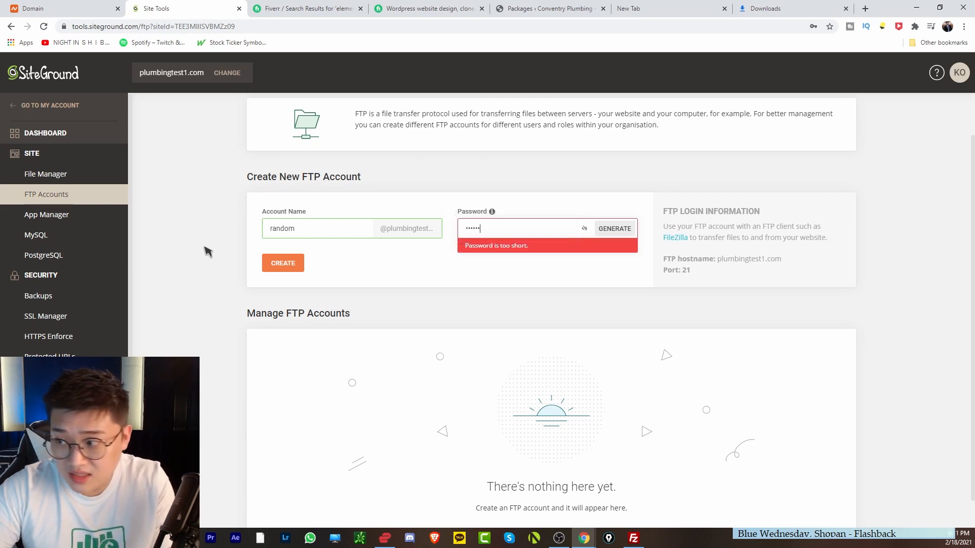
{"action": "left_click", "coordinate": [299, 269]}
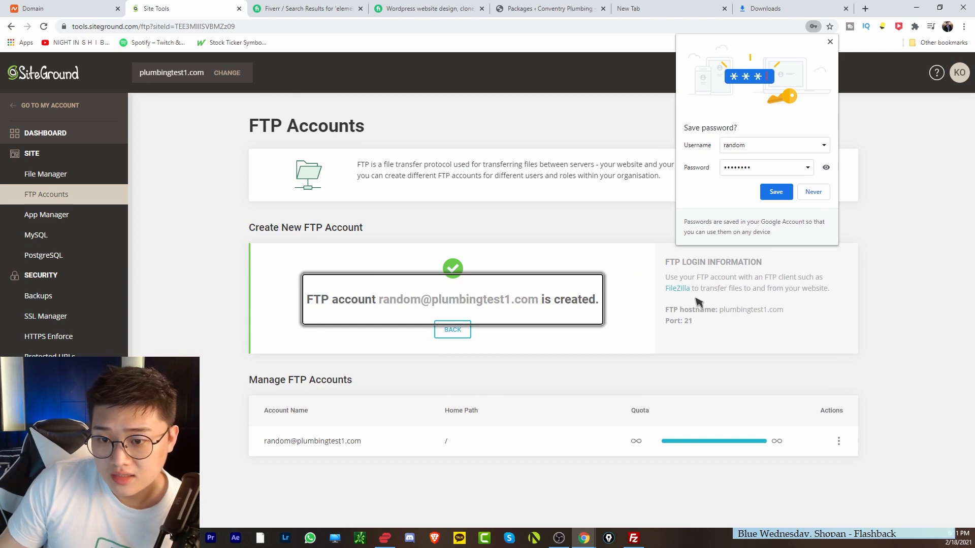
{"action": "left_click", "coordinate": [830, 42]}
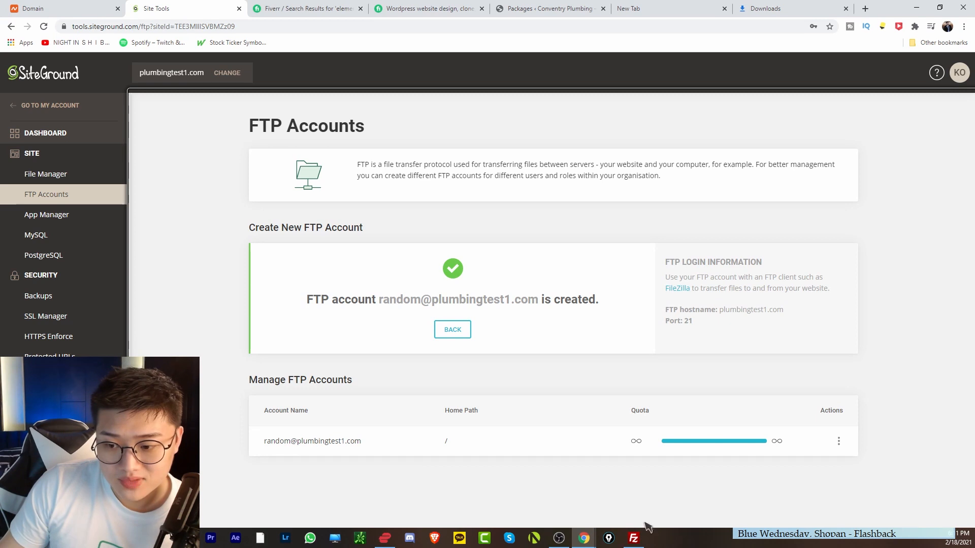
{"action": "left_click", "coordinate": [635, 543]}
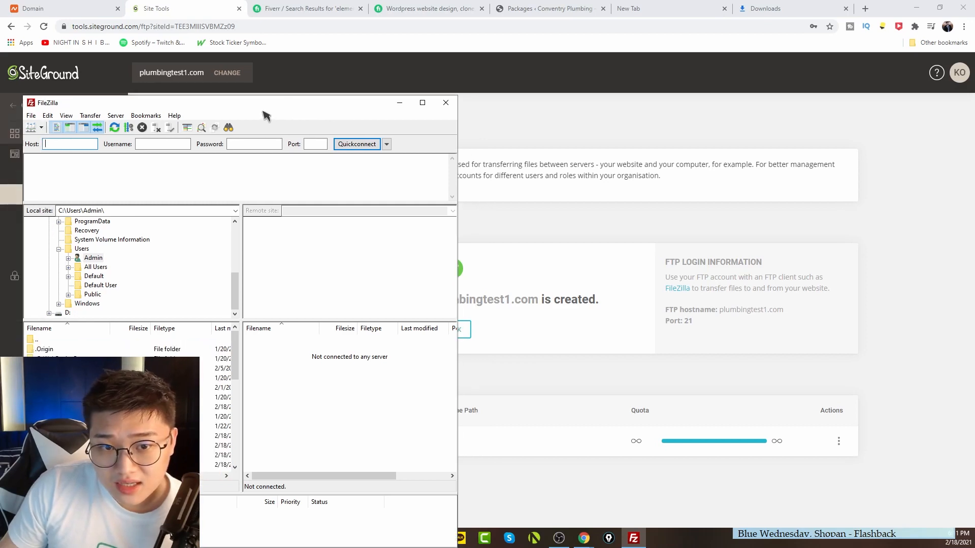
Connect FileZilla to plumbingtest1.com with the new FTP account, trusting the server certificate.
{"action": "left_click", "coordinate": [796, 316]}
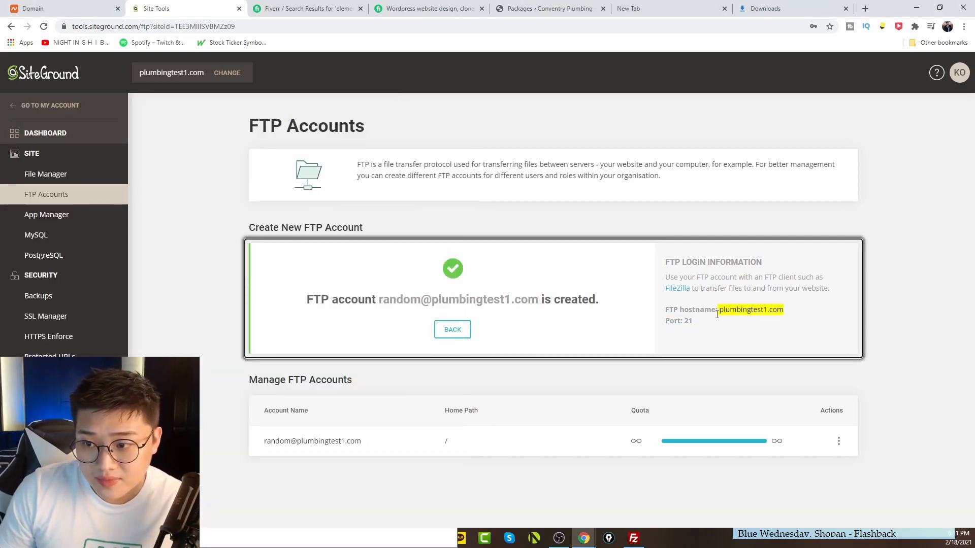
{"action": "left_click", "coordinate": [634, 539]}
{"action": "type", "text": "plumbingtest1.com"}
{"action": "left_click", "coordinate": [158, 142]}
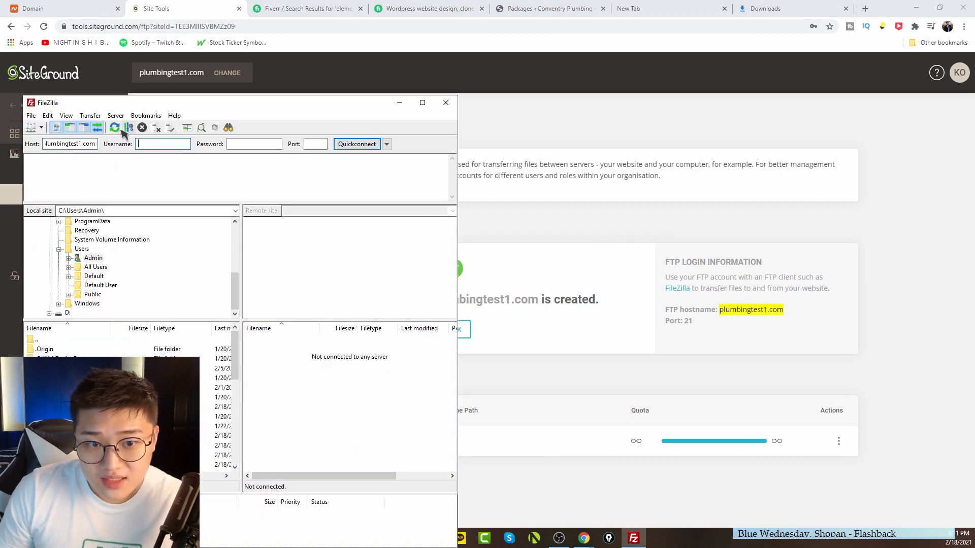
{"action": "left_click_drag", "start_coordinate": [207, 99], "coordinate": [651, 73]}
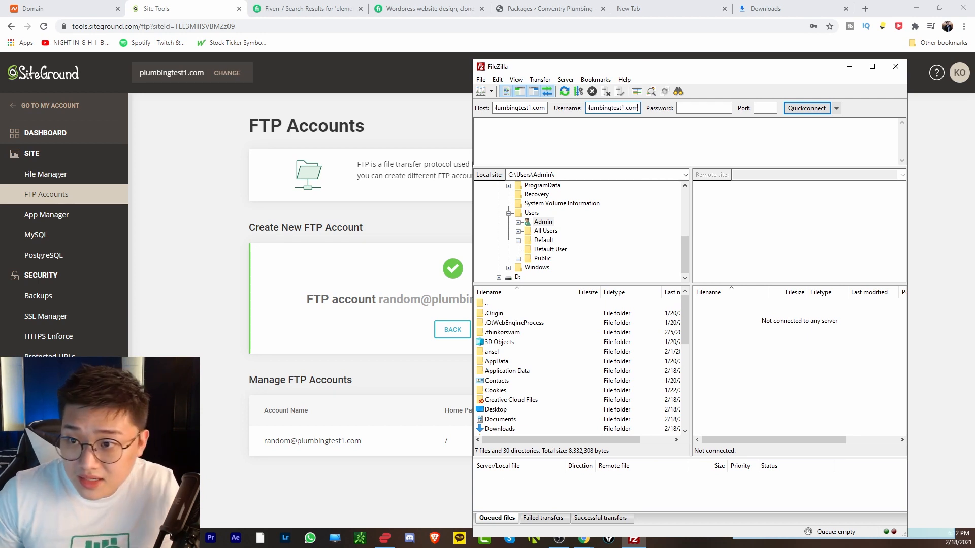
{"action": "left_click_drag", "start_coordinate": [705, 75], "coordinate": [341, 64]}
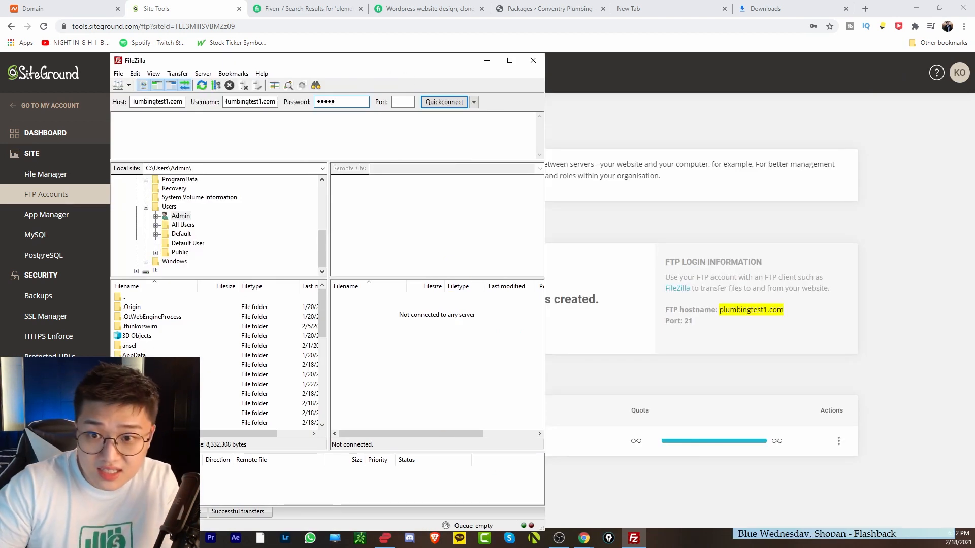
{"action": "type", "text": "***"}
{"action": "key", "text": "Return"}
{"action": "left_click", "coordinate": [378, 255]}
{"action": "left_click", "coordinate": [592, 320]}
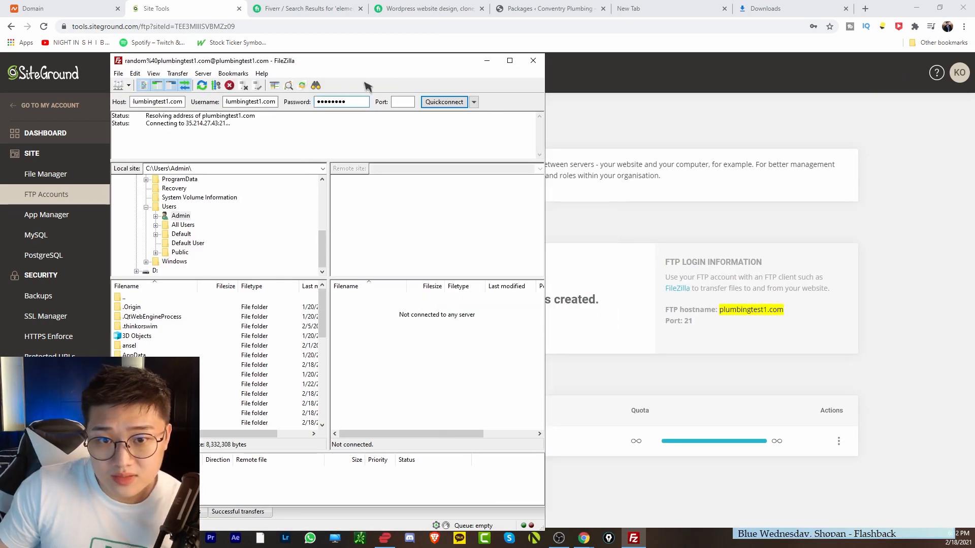
{"action": "left_click_drag", "start_coordinate": [410, 65], "coordinate": [421, 66]}
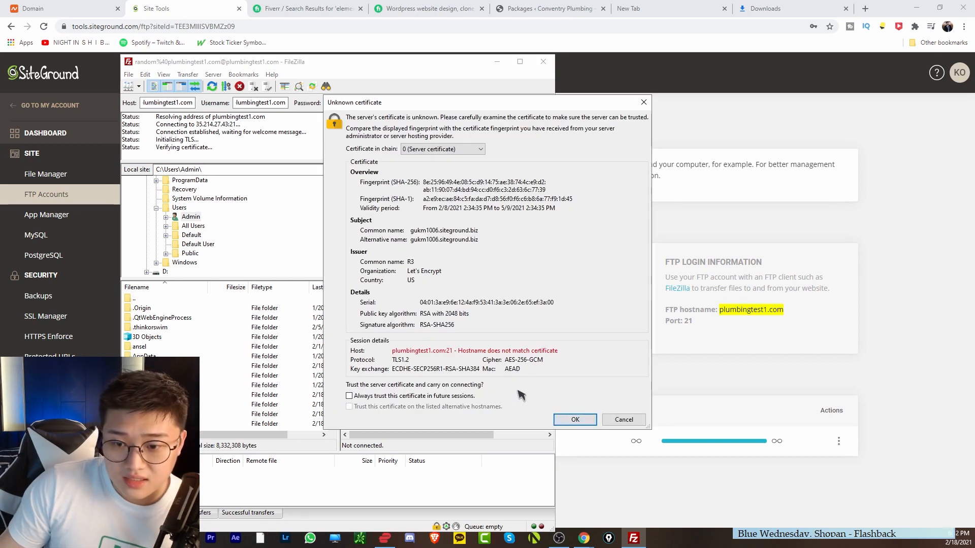
{"action": "left_click", "coordinate": [571, 422]}
Open the plumbingtest1.com folder and then public_html in the remote listing.
{"action": "left_click_drag", "start_coordinate": [358, 68], "coordinate": [343, 61]}
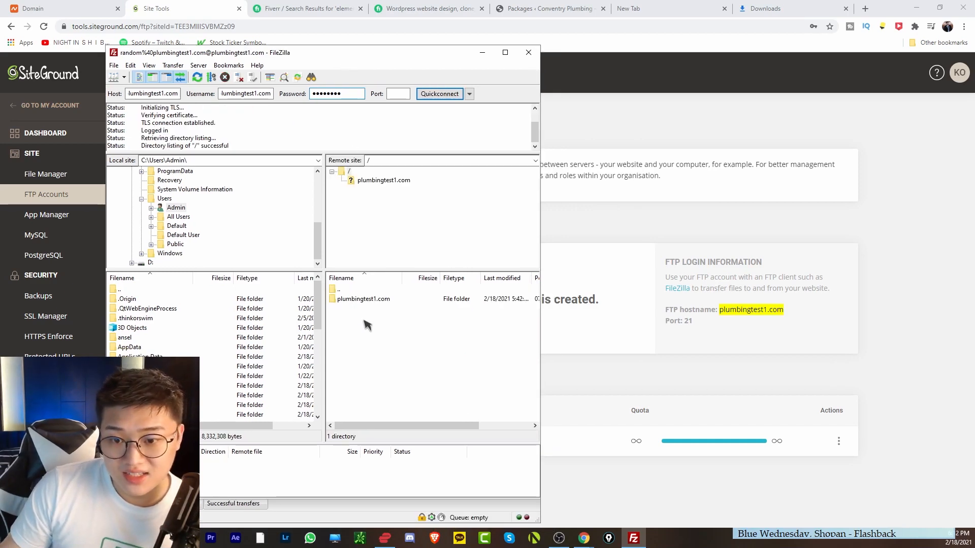
{"action": "left_click_drag", "start_coordinate": [364, 320], "coordinate": [364, 292]}
{"action": "left_click", "coordinate": [399, 392]}
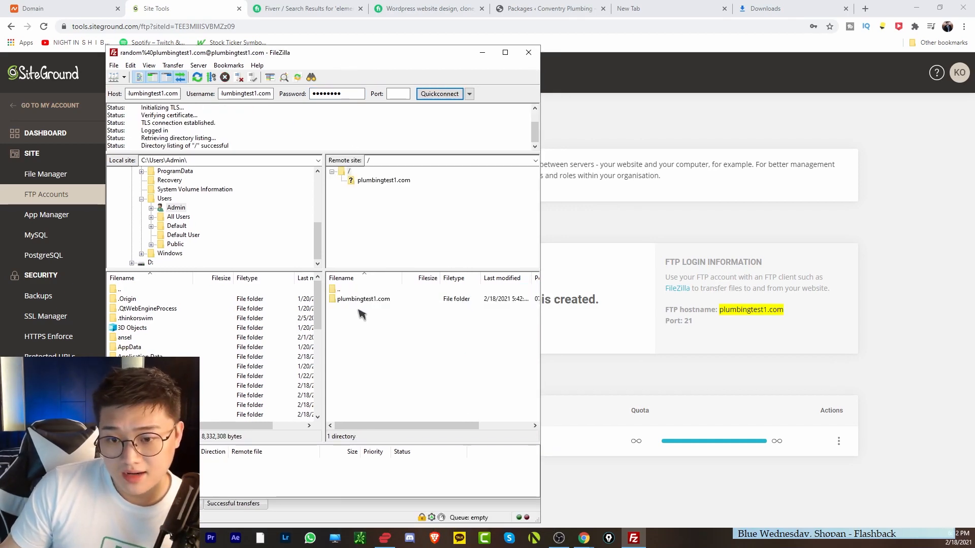
{"action": "double_click", "coordinate": [371, 299]}
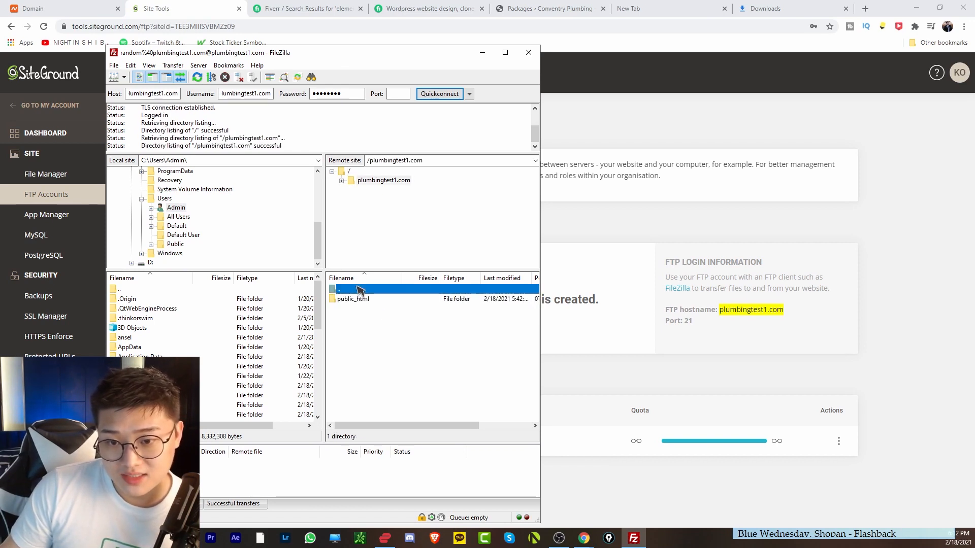
{"action": "double_click", "coordinate": [372, 300]}
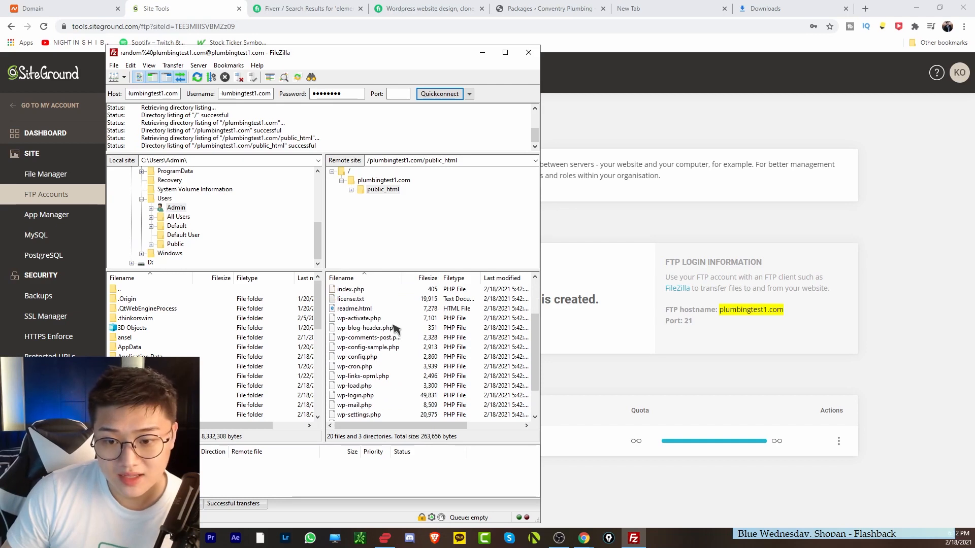
{"action": "scroll", "coordinate": [419, 371], "scroll_direction": "down", "scroll_amount": 4}
{"action": "scroll", "coordinate": [414, 392], "scroll_direction": "up", "scroll_amount": 3}
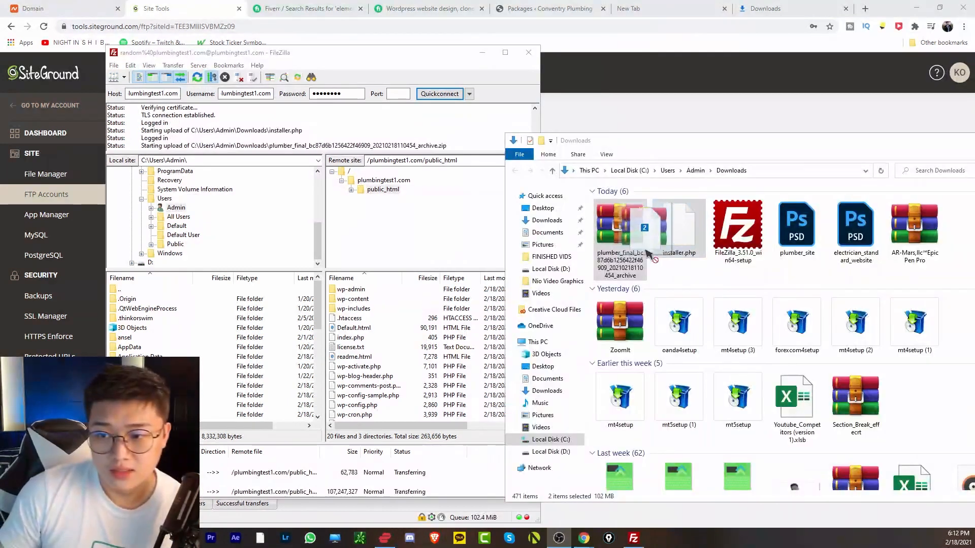
Drag installer.php and the archive zip from Downloads into the remote public_html folder.
{"action": "left_click_drag", "start_coordinate": [660, 223], "coordinate": [689, 245]}
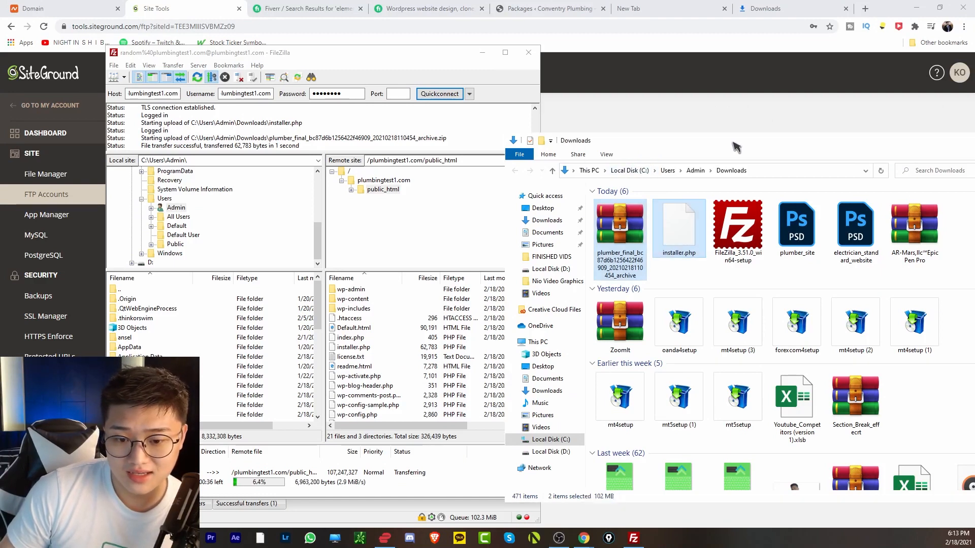
{"action": "left_click_drag", "start_coordinate": [655, 150], "coordinate": [737, 147]}
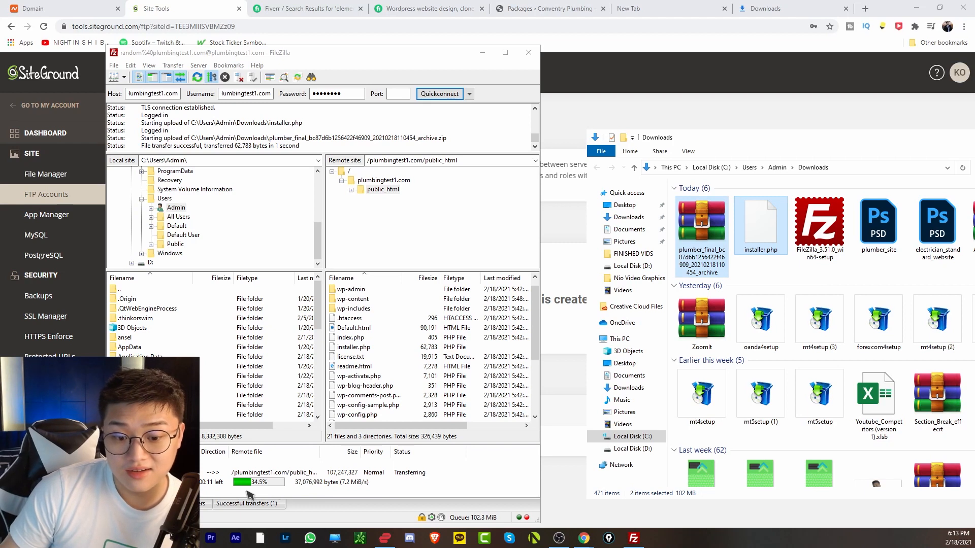
{"action": "scroll", "coordinate": [474, 366], "scroll_direction": "up", "scroll_amount": 1}
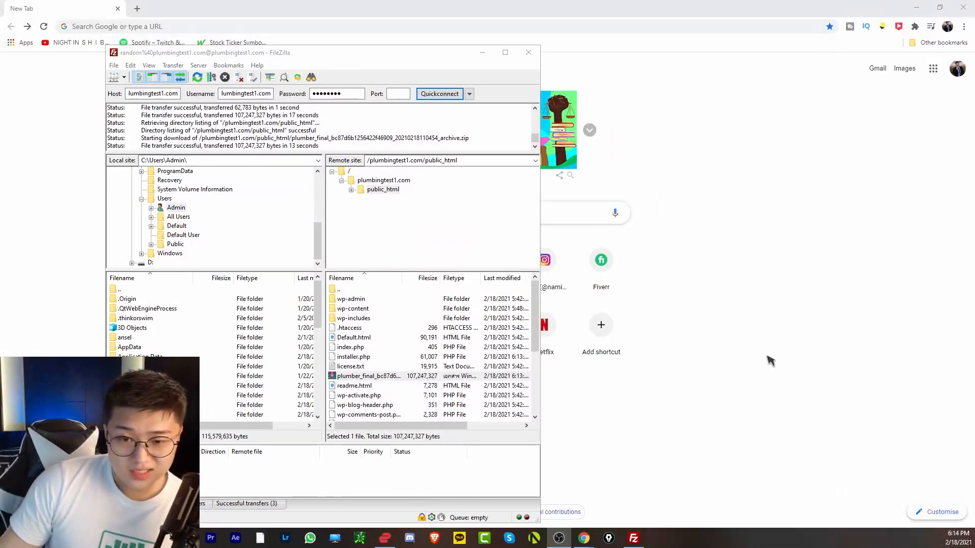
{"action": "scroll", "coordinate": [391, 381], "scroll_direction": "down", "scroll_amount": 3}
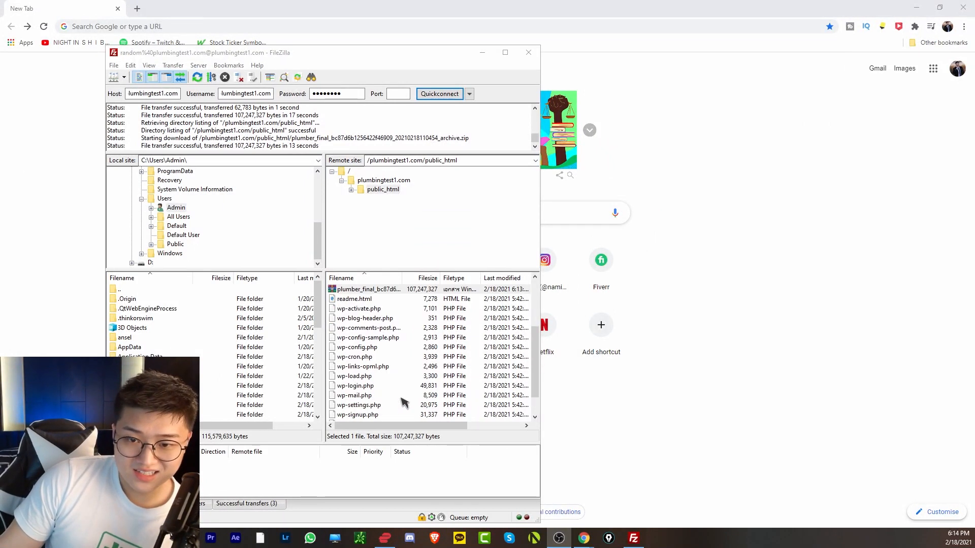
{"action": "left_click_drag", "start_coordinate": [325, 59], "coordinate": [552, 76]}
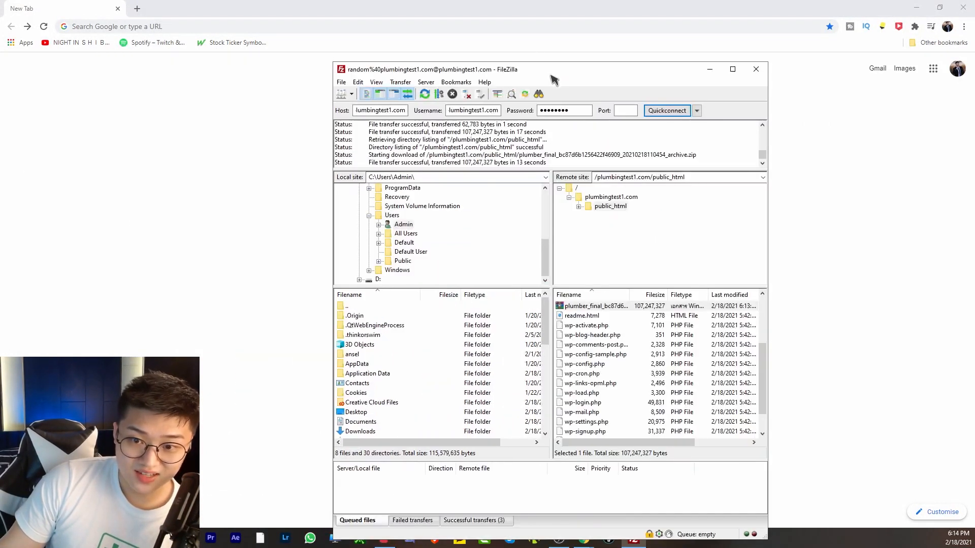
Load plumbingtest1.com/installer.php in Chrome.
{"action": "left_click", "coordinate": [187, 27]}
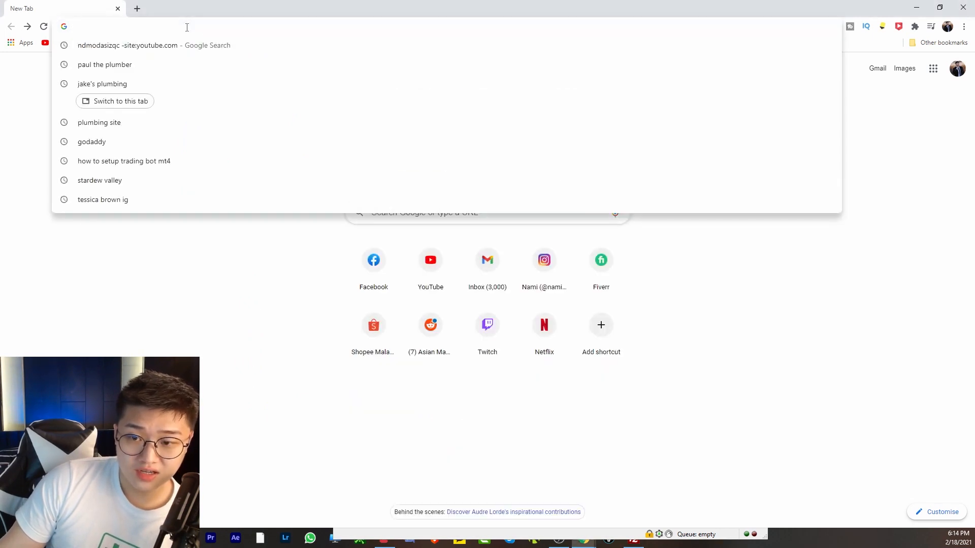
{"action": "type", "text": "plumbingtest"}
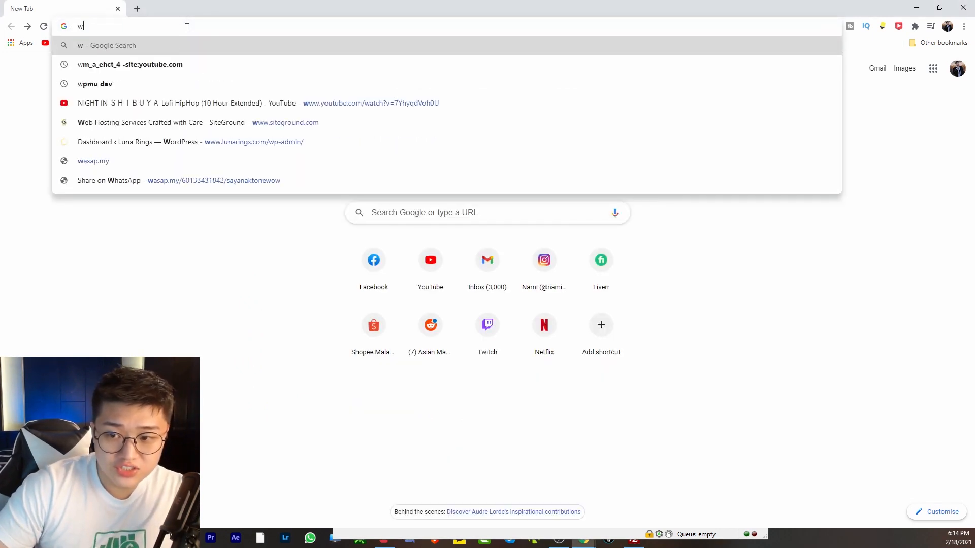
{"action": "type", "text": "1"}
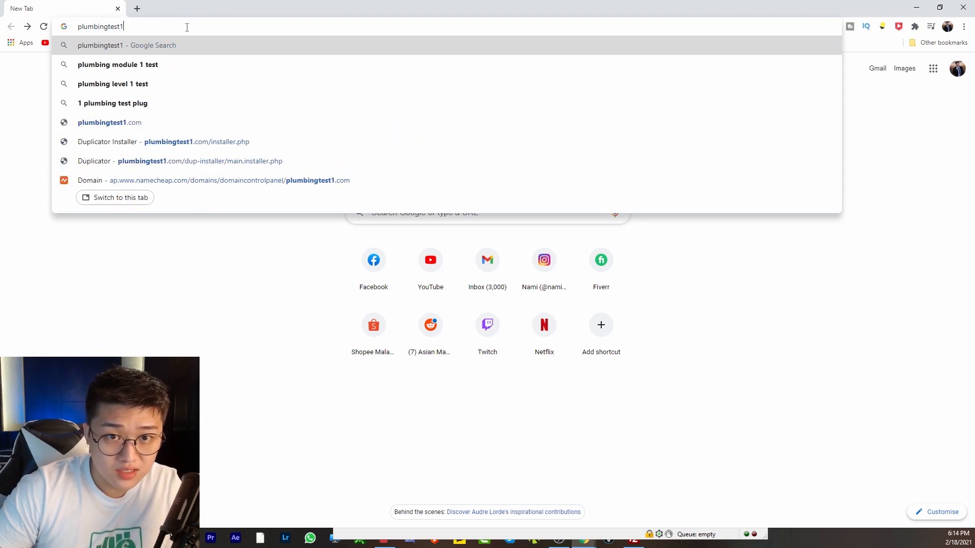
{"action": "type", "text": ".com/in"}
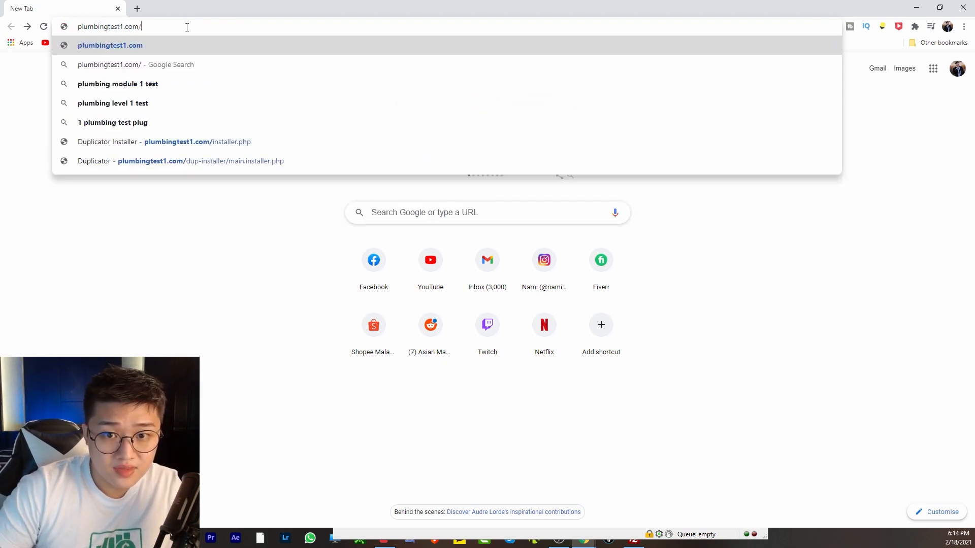
{"action": "key", "text": "Down"}
{"action": "key", "text": "Down"}
{"action": "key", "text": "Return"}
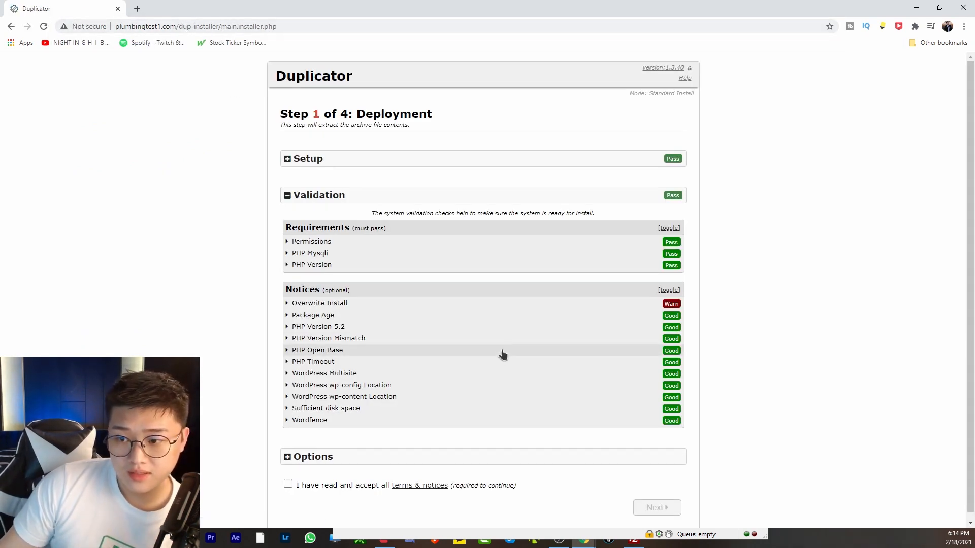
Accept the terms and attempt extraction repeatedly, which fails because wp-config.php already exists.
{"action": "left_click", "coordinate": [288, 478]}
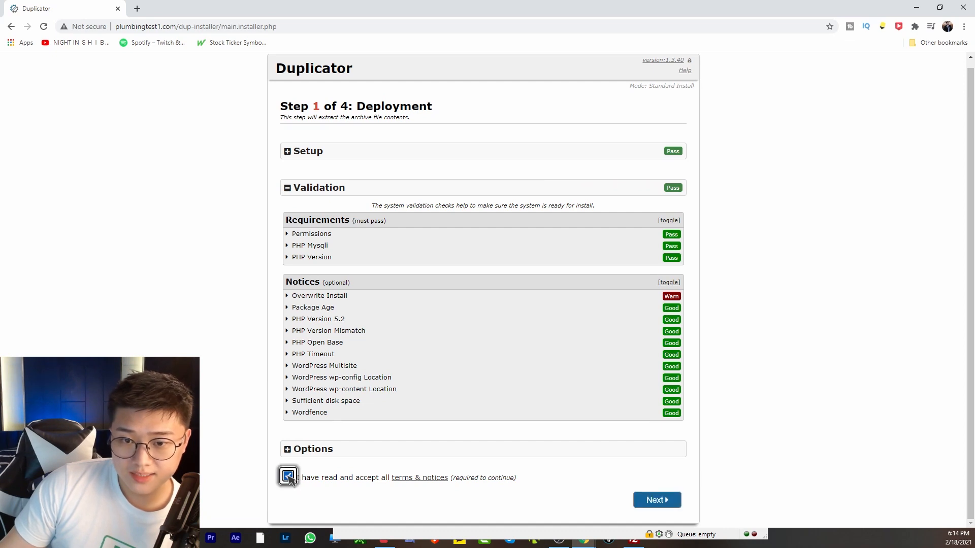
{"action": "left_click", "coordinate": [656, 502]}
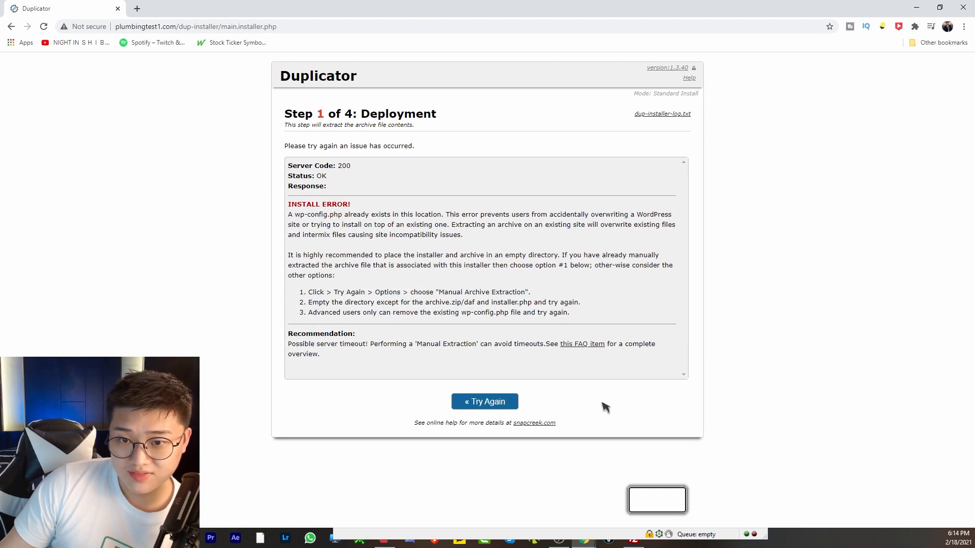
{"action": "left_click", "coordinate": [496, 402]}
{"action": "left_click", "coordinate": [655, 504]}
{"action": "left_click", "coordinate": [488, 401]}
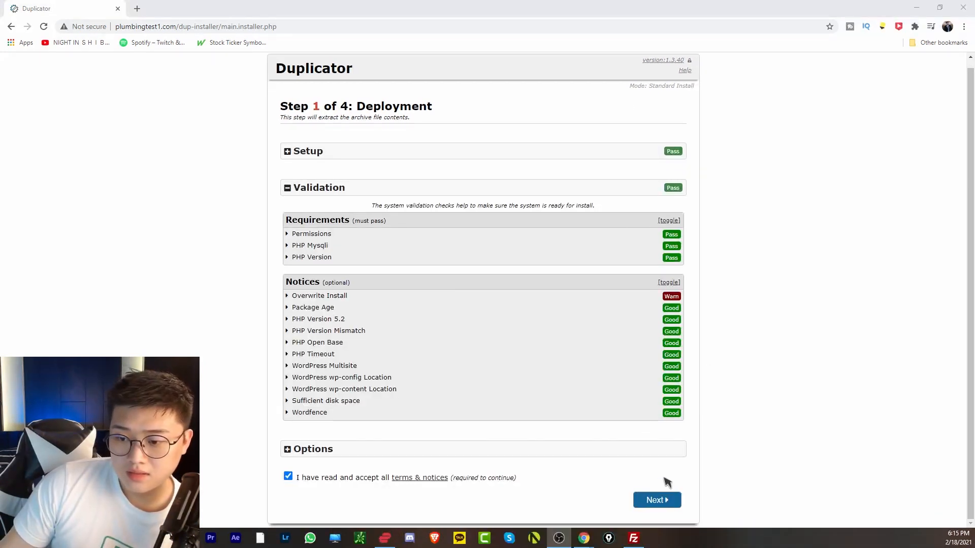
{"action": "left_click", "coordinate": [670, 503]}
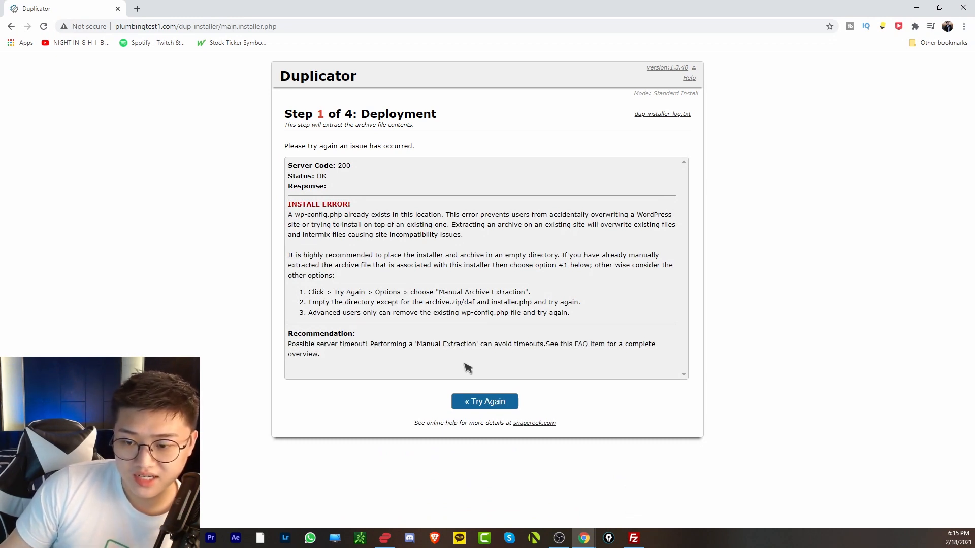
{"action": "left_click", "coordinate": [633, 539]}
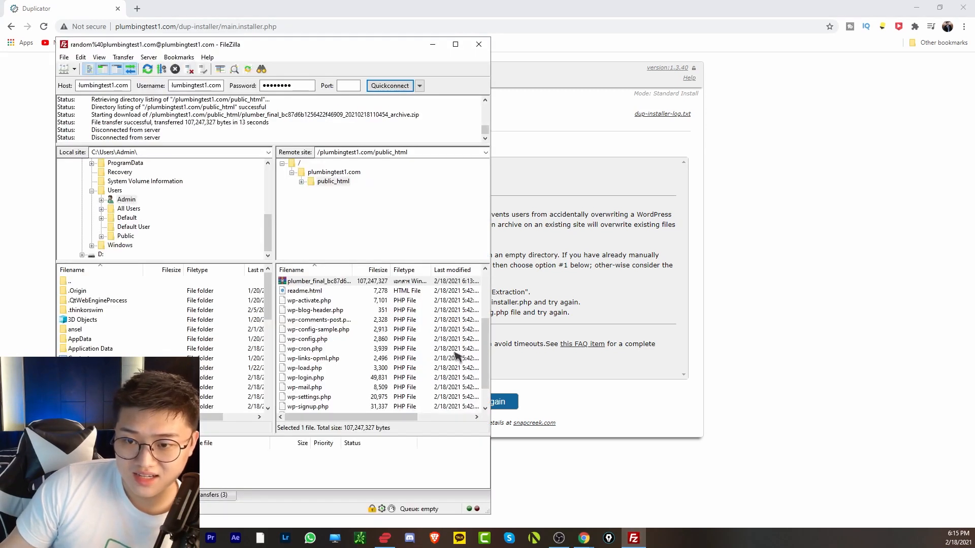
Delete wp-config.php from public_html in FileZilla, then return to the installer's setup page.
{"action": "scroll", "coordinate": [449, 348], "scroll_direction": "up", "scroll_amount": 3}
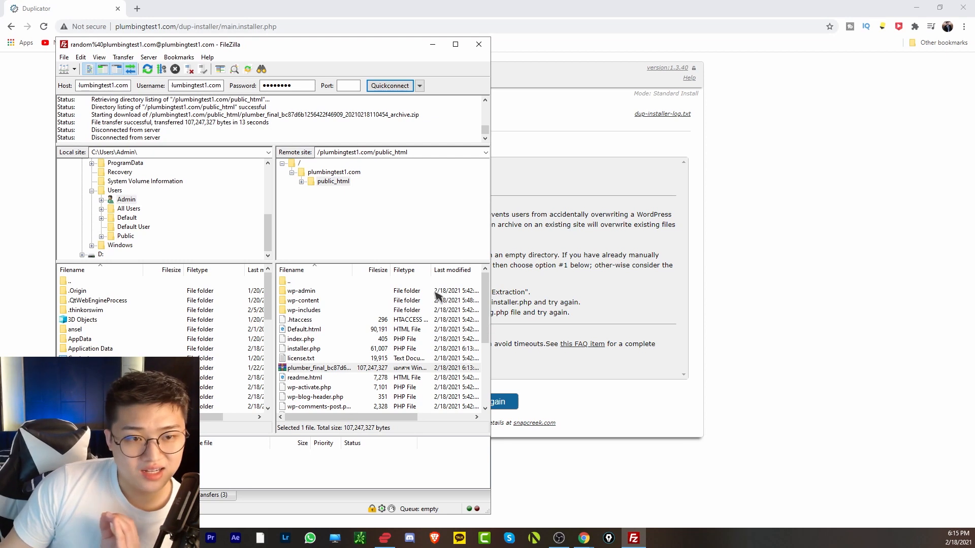
{"action": "scroll", "coordinate": [331, 379], "scroll_direction": "down", "scroll_amount": 4}
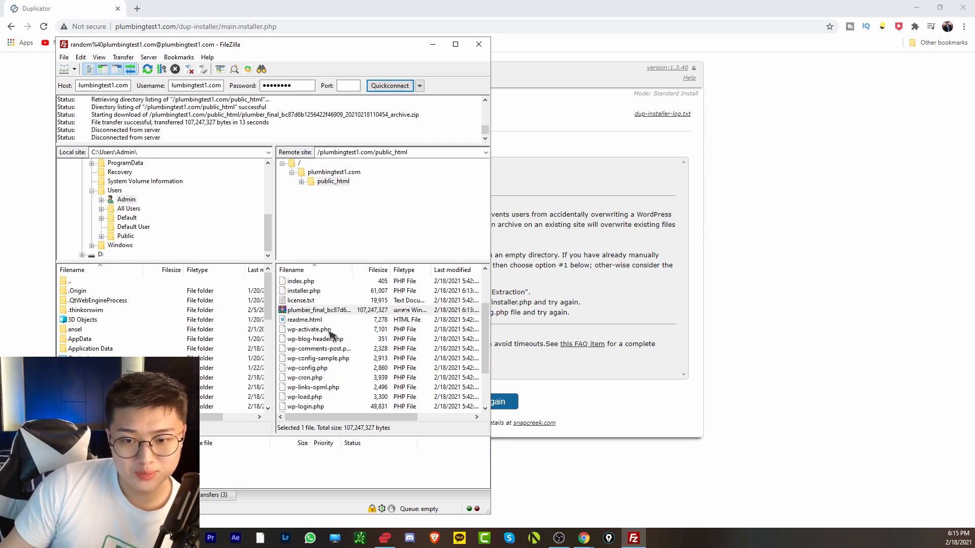
{"action": "right_click", "coordinate": [312, 311]}
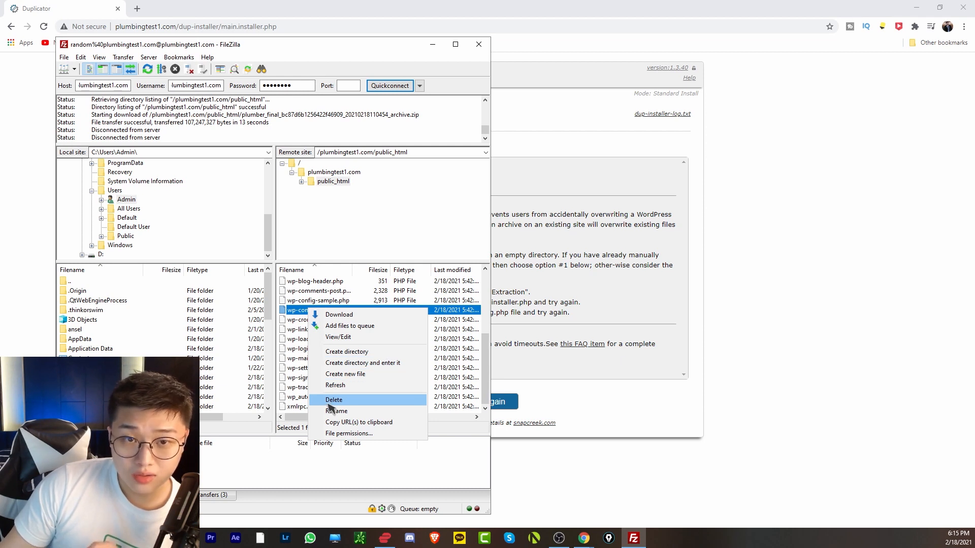
{"action": "left_click", "coordinate": [334, 400]}
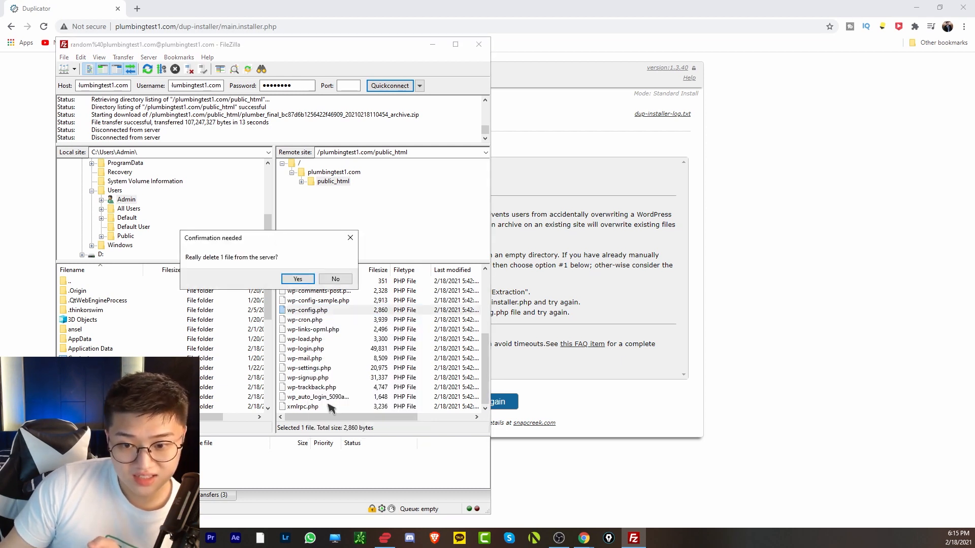
{"action": "left_click", "coordinate": [299, 279]}
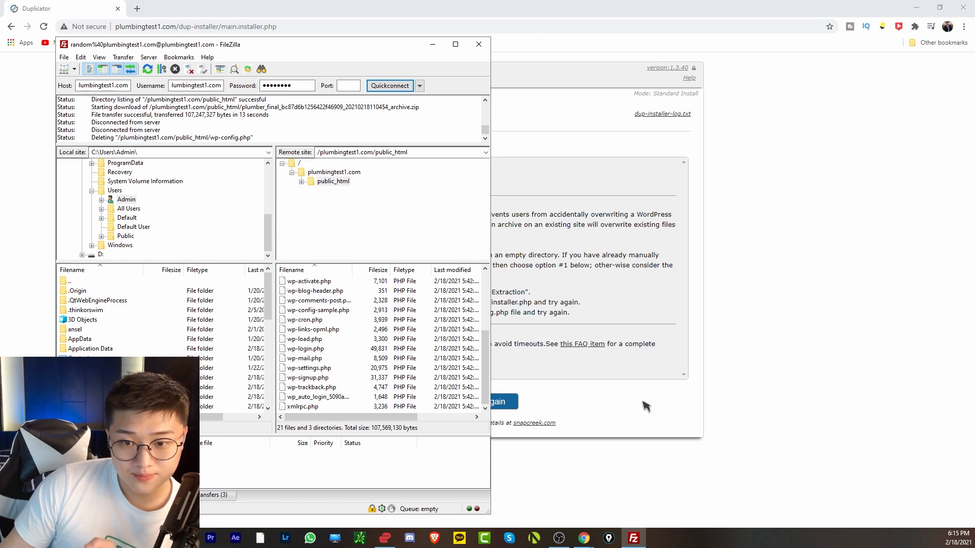
{"action": "left_click", "coordinate": [579, 407]}
{"action": "left_click", "coordinate": [491, 403]}
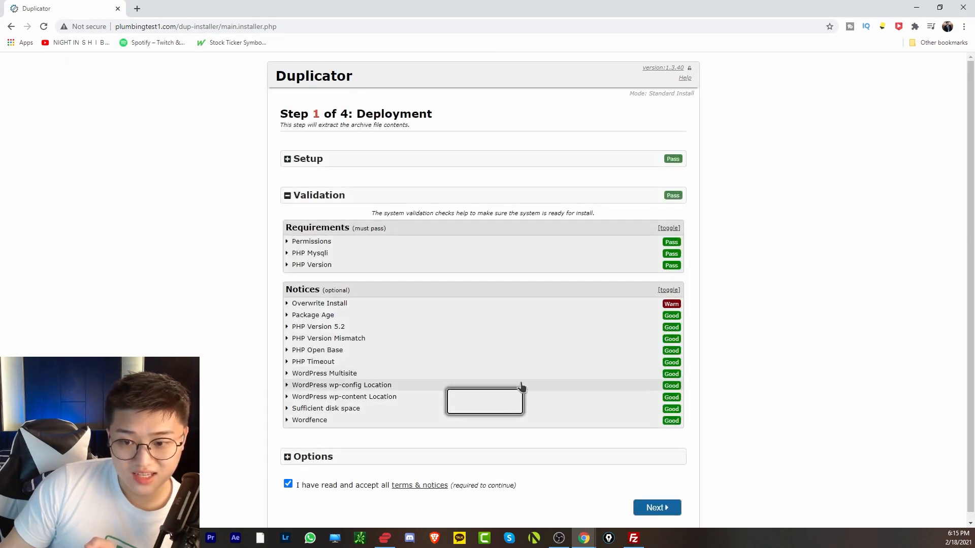
Retry the archive extraction so it completes, then switch to the SiteGround account tab.
{"action": "left_click", "coordinate": [658, 506]}
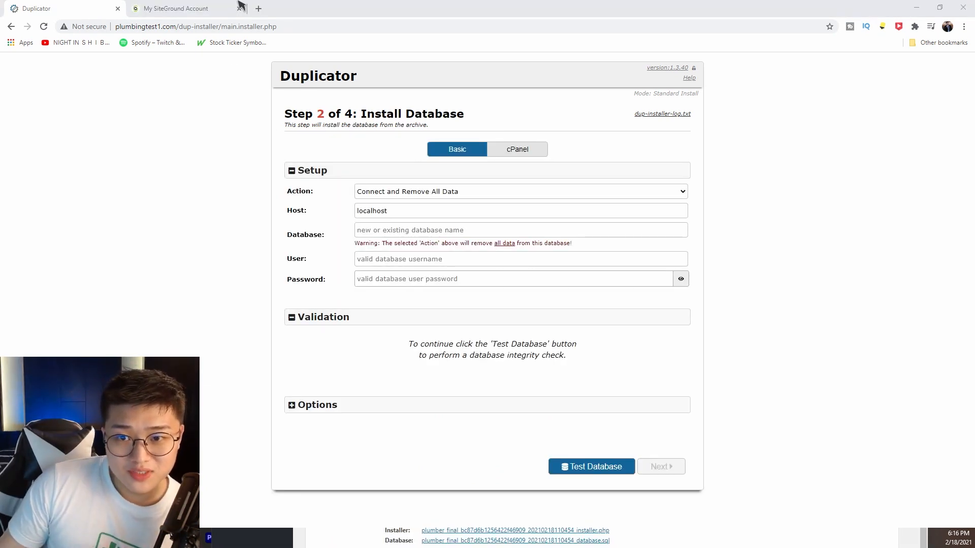
{"action": "left_click", "coordinate": [186, 11]}
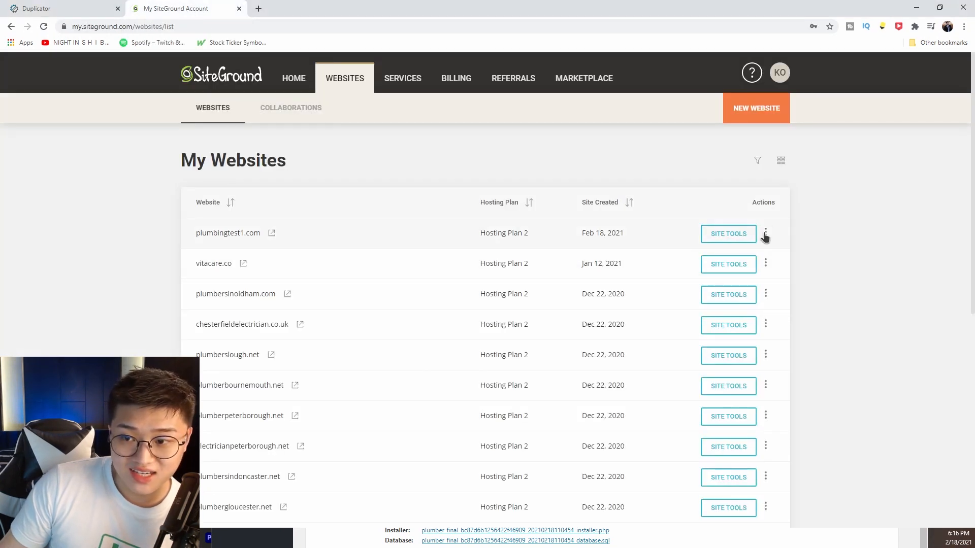
Create the db37somespzafi MySQL database for plumbingtest1.com and grant the existing user All Privileges.
{"action": "left_click", "coordinate": [726, 232]}
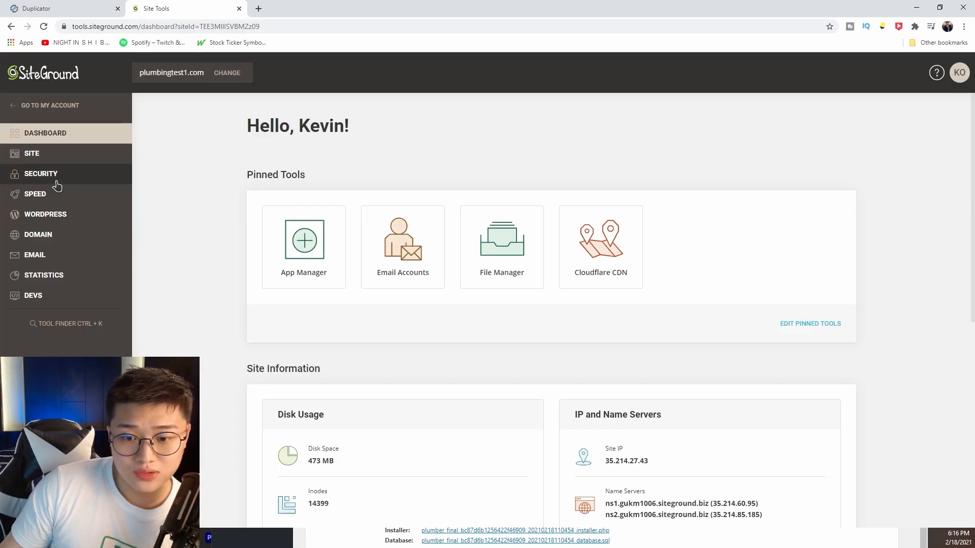
{"action": "left_click", "coordinate": [58, 161]}
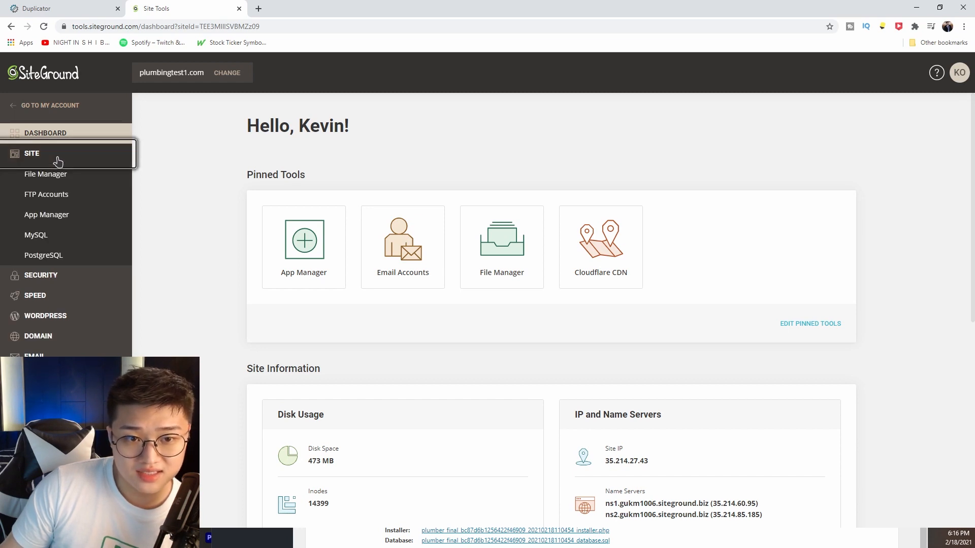
{"action": "left_click", "coordinate": [35, 240]}
{"action": "left_click", "coordinate": [291, 357]}
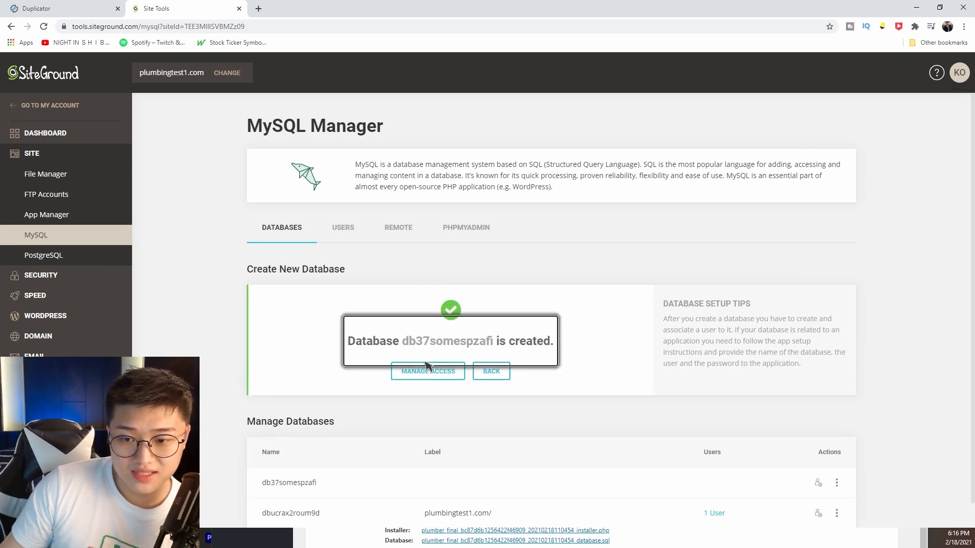
{"action": "scroll", "coordinate": [427, 365], "scroll_direction": "down", "scroll_amount": 1}
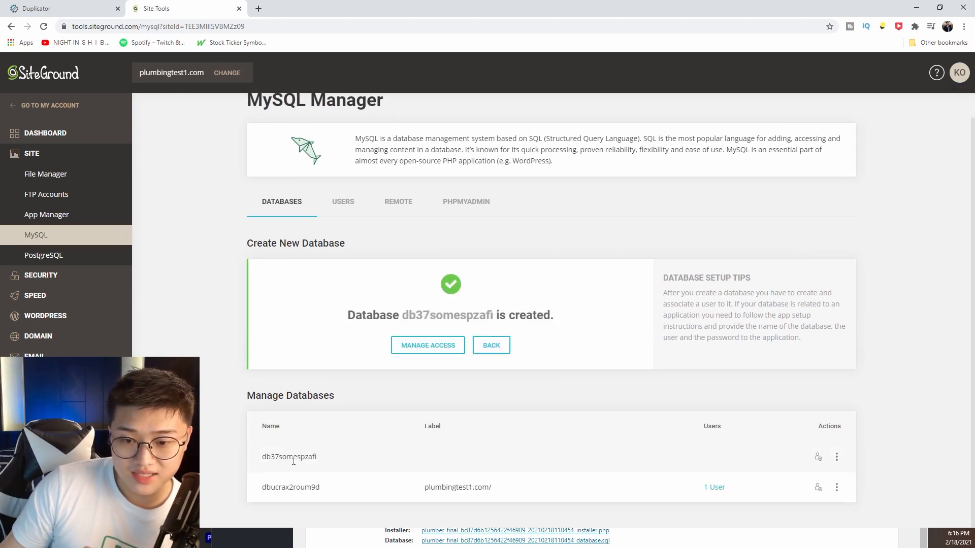
{"action": "left_click", "coordinate": [428, 346]}
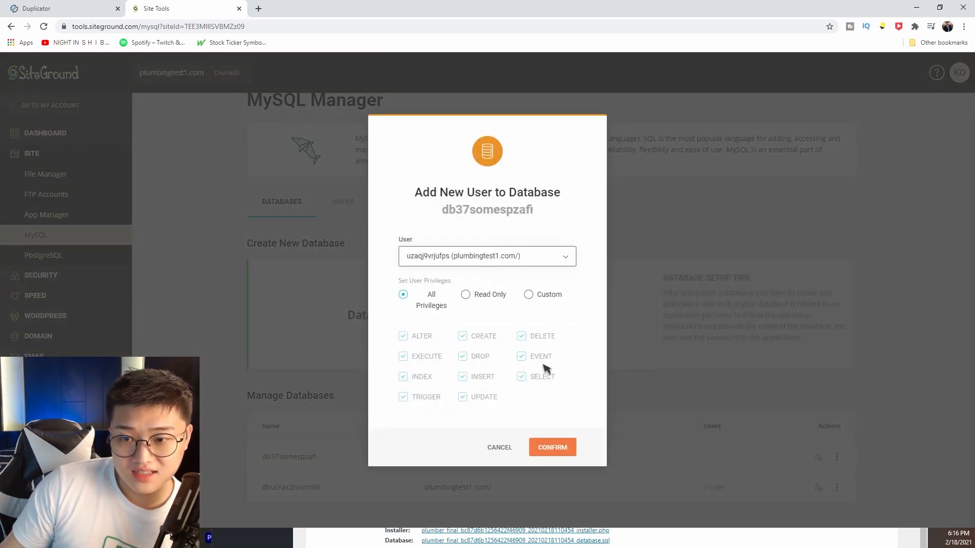
{"action": "left_click", "coordinate": [553, 448]}
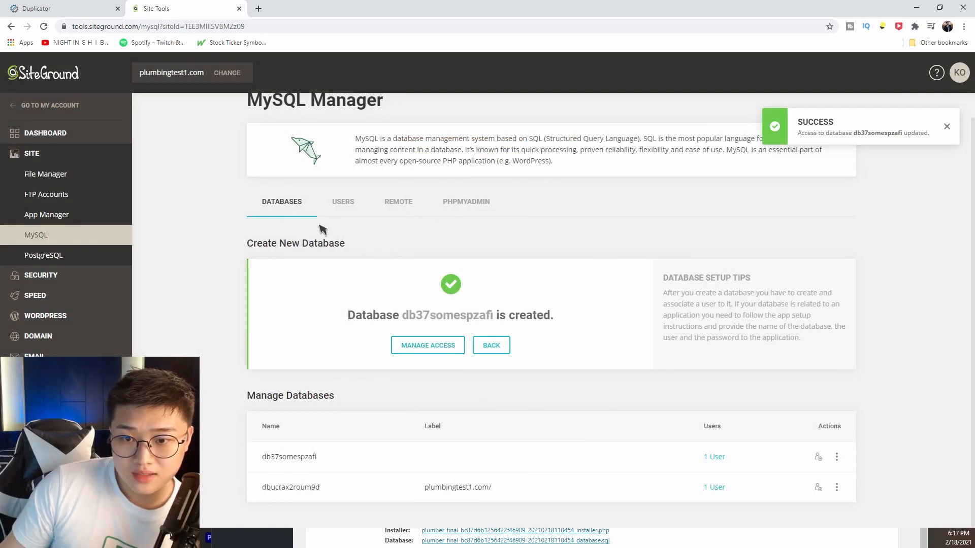
Set a new password for the database user, then return to the installer's database step.
{"action": "left_click", "coordinate": [343, 204]}
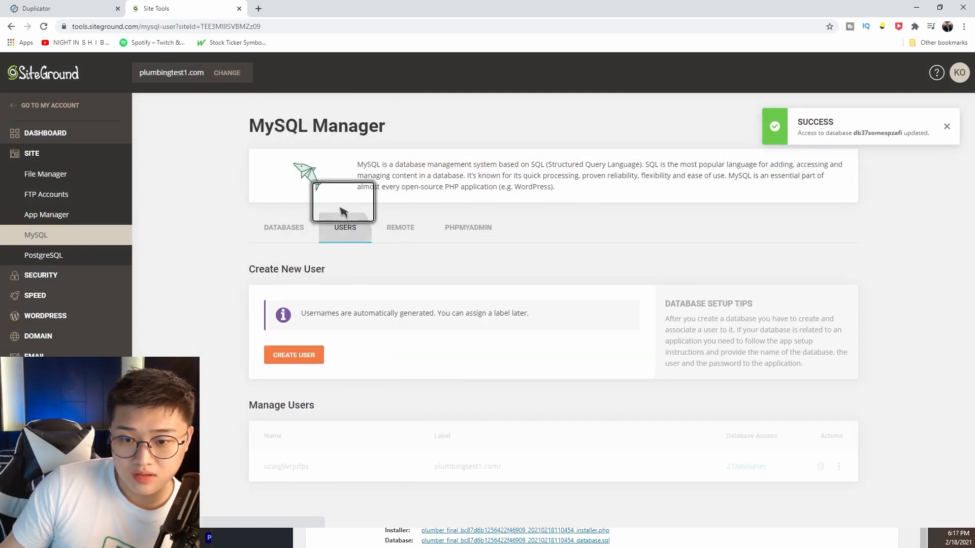
{"action": "left_click", "coordinate": [838, 468]}
{"action": "left_click", "coordinate": [886, 409]}
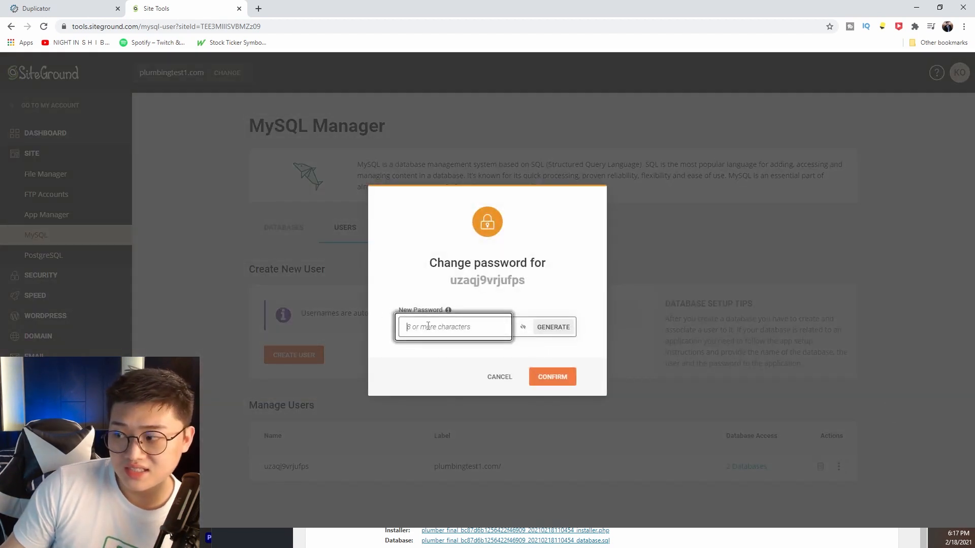
{"action": "type", "text": "••••••"}
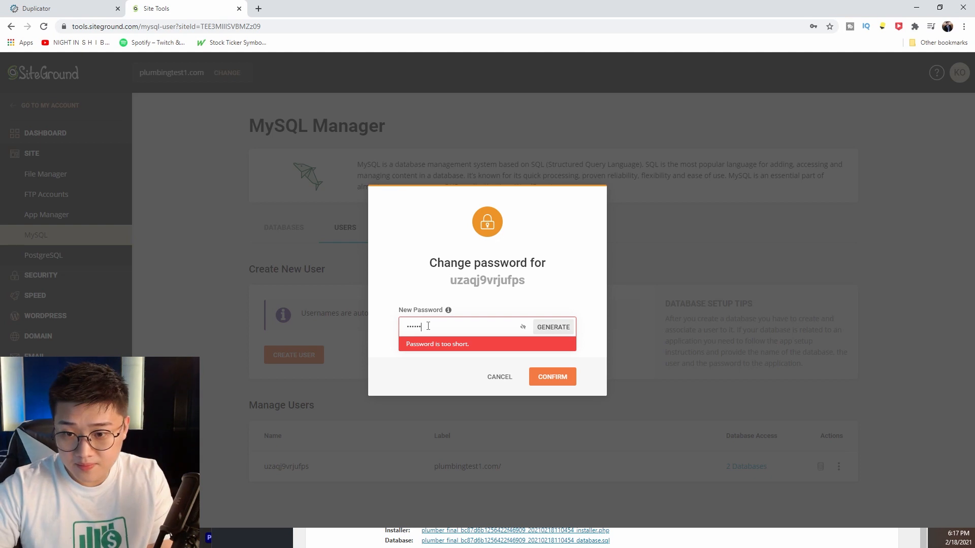
{"action": "type", "text": "••"}
{"action": "key", "text": "Return"}
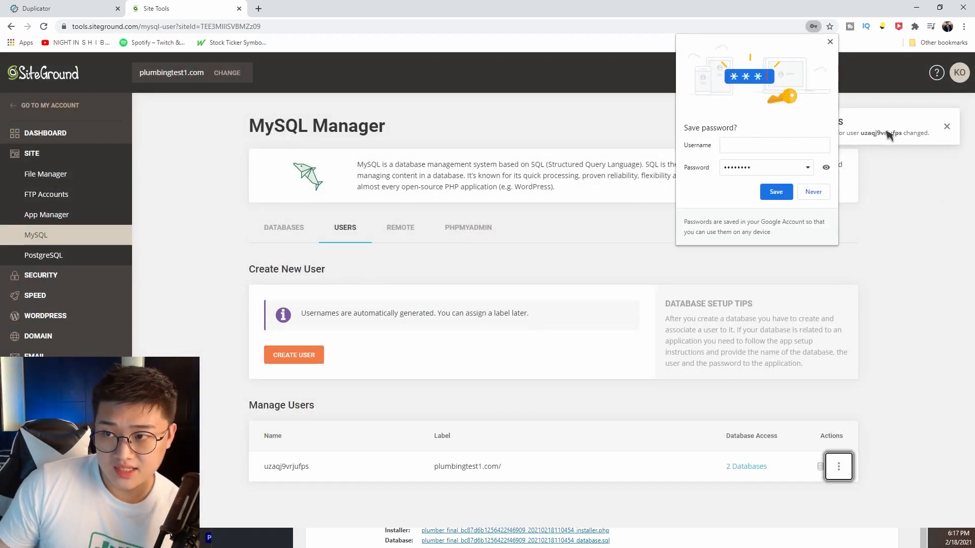
{"action": "left_click", "coordinate": [830, 41]}
{"action": "left_click", "coordinate": [284, 227]}
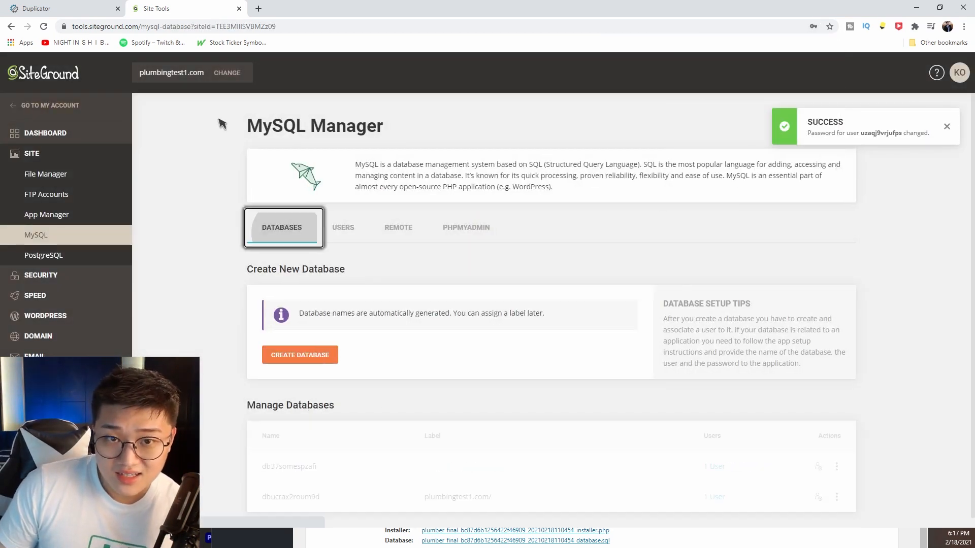
{"action": "left_click", "coordinate": [87, 7]}
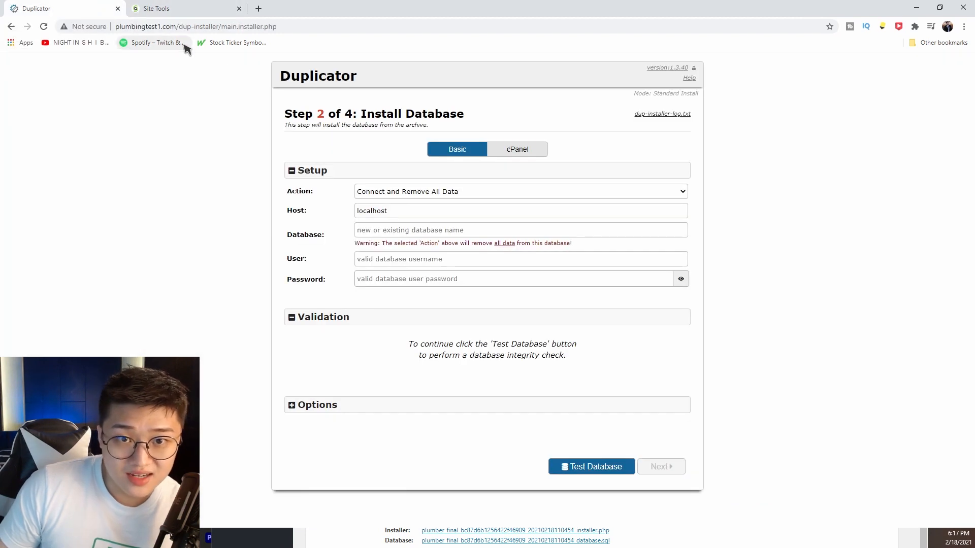
Copy the db37somespzafi database name from SiteGround into the installer's database name field.
{"action": "left_click", "coordinate": [390, 232]}
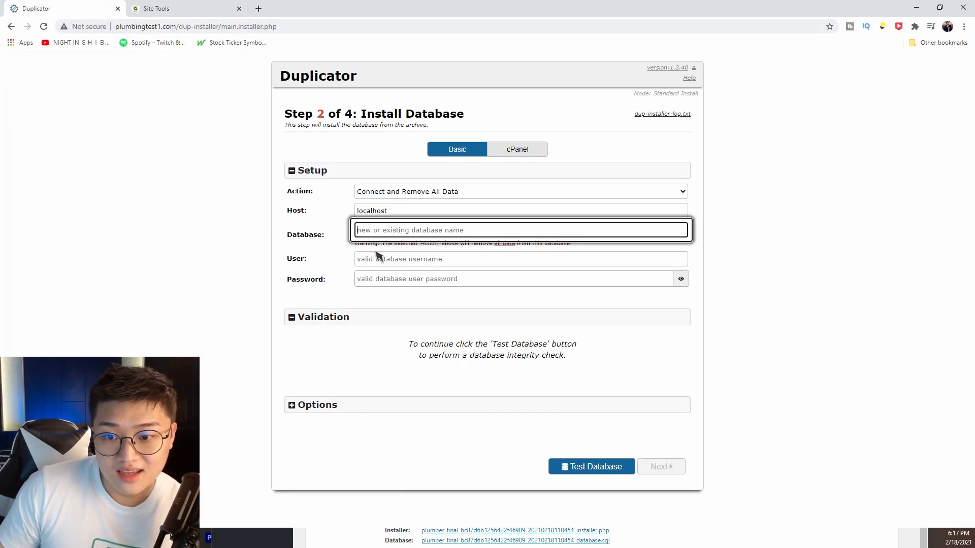
{"action": "left_click", "coordinate": [196, 9]}
{"action": "double_click", "coordinate": [293, 468]}
{"action": "key", "text": "ctrl+c"}
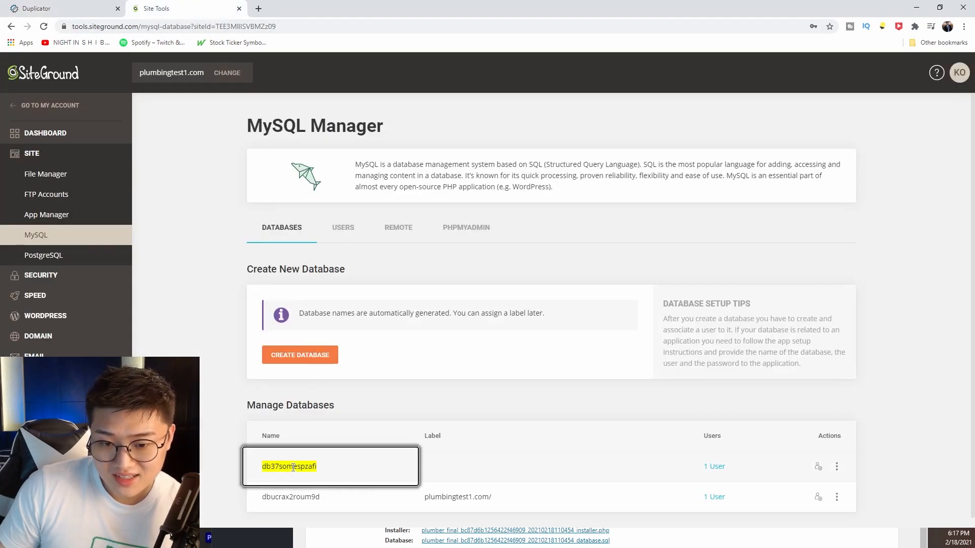
{"action": "left_click", "coordinate": [94, 6]}
{"action": "key", "text": "ctrl+v"}
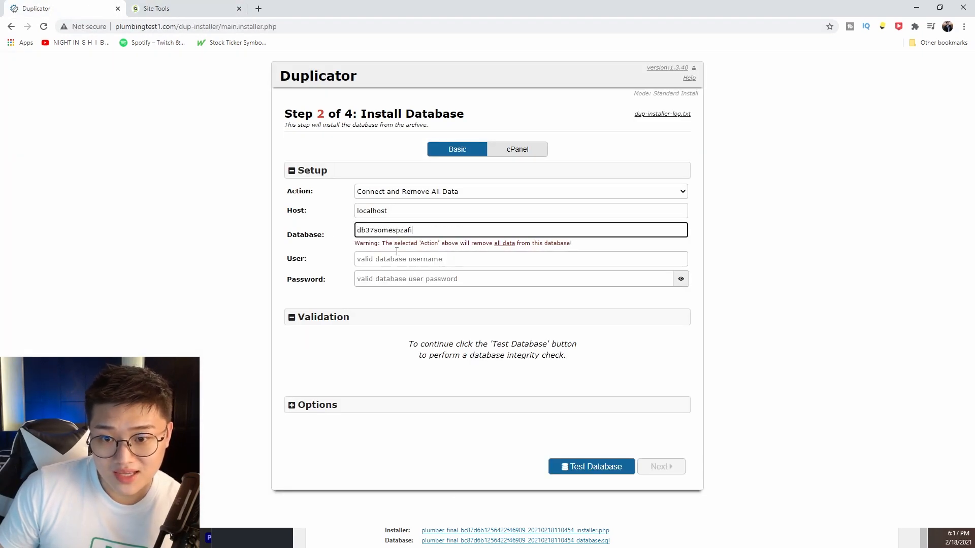
Copy the database's assigned username from SiteGround into the installer's user field.
{"action": "left_click", "coordinate": [231, 8]}
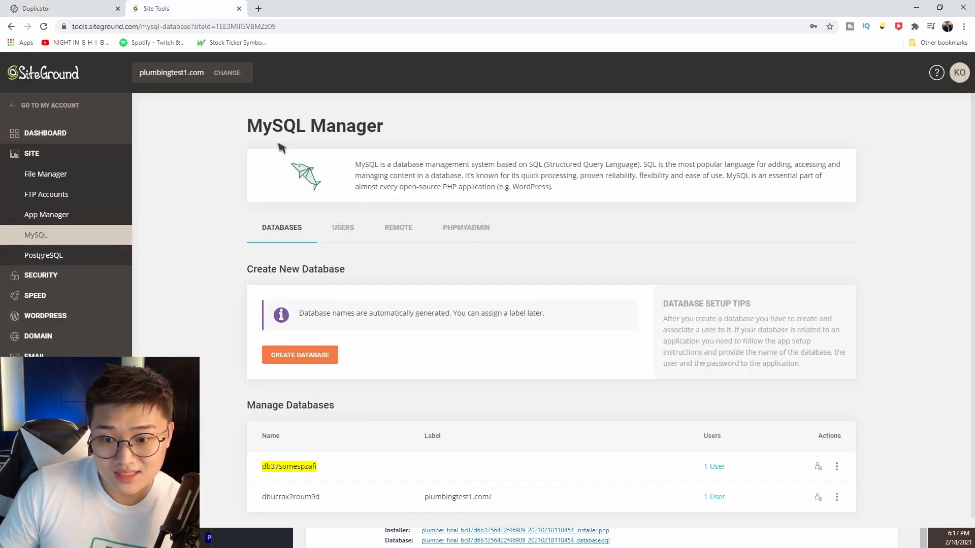
{"action": "left_click", "coordinate": [714, 467]}
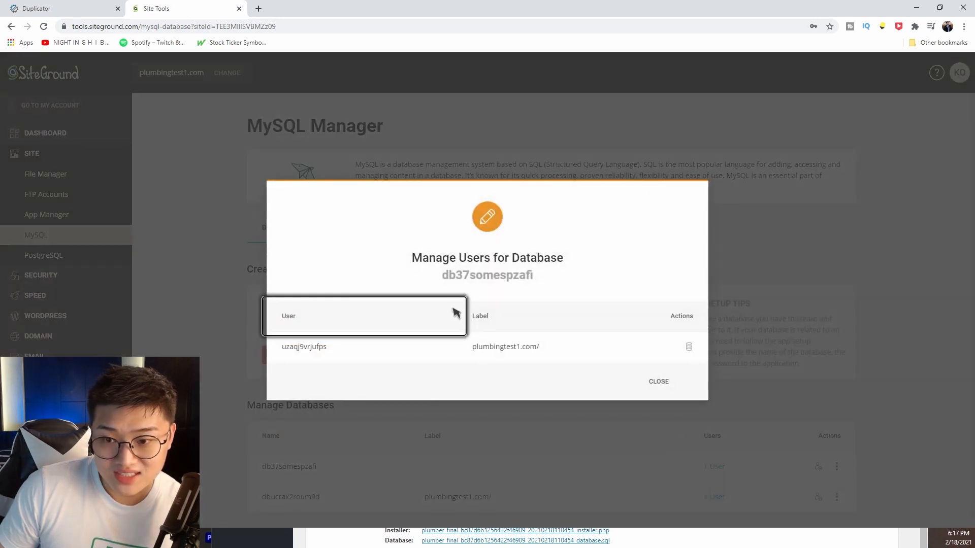
{"action": "double_click", "coordinate": [312, 347]}
{"action": "key", "text": "ctrl+c"}
{"action": "left_click", "coordinate": [115, 5]}
{"action": "left_click", "coordinate": [386, 259]}
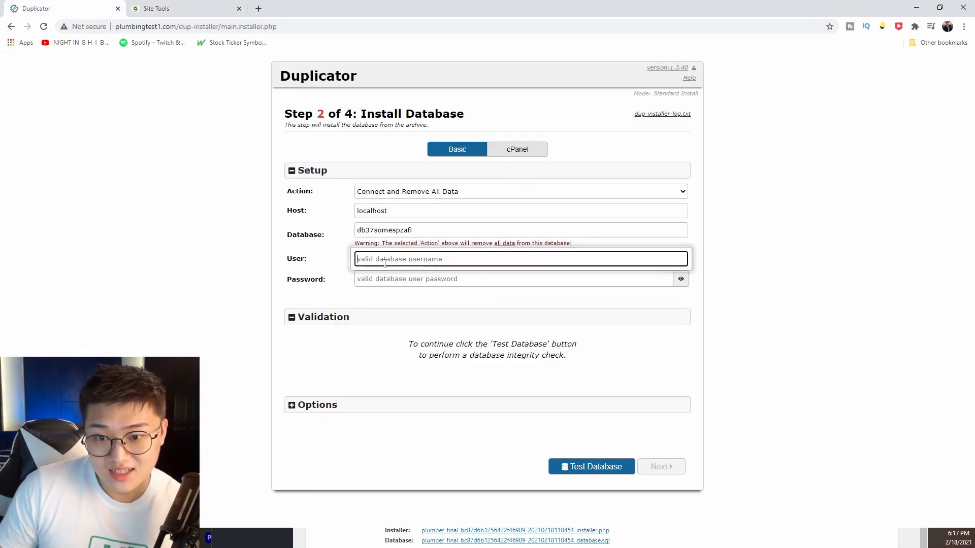
{"action": "key", "text": "ctrl+v"}
Enter the database user's password, pass Test Database, and proceed with Next.
{"action": "left_click", "coordinate": [396, 280]}
{"action": "type", "text": "••••••••"}
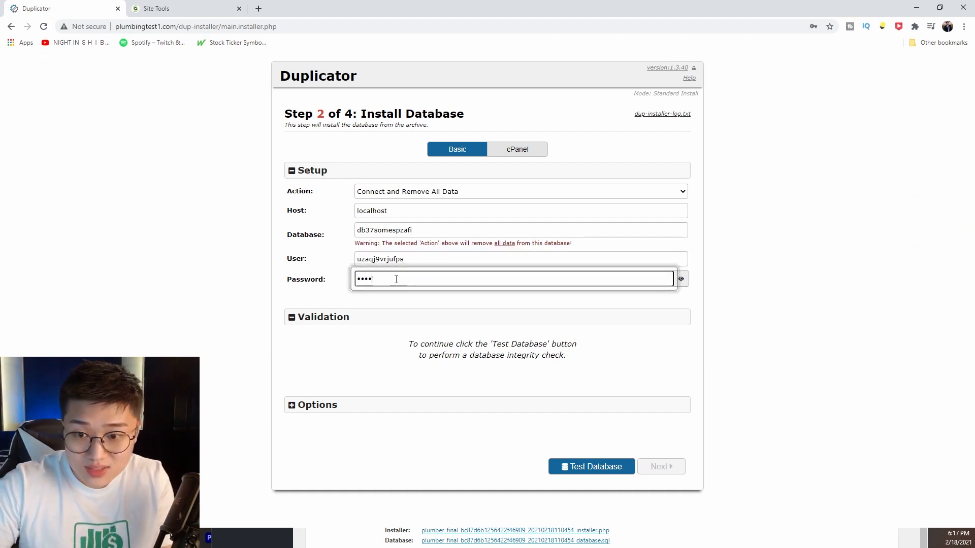
{"action": "left_click", "coordinate": [589, 466]}
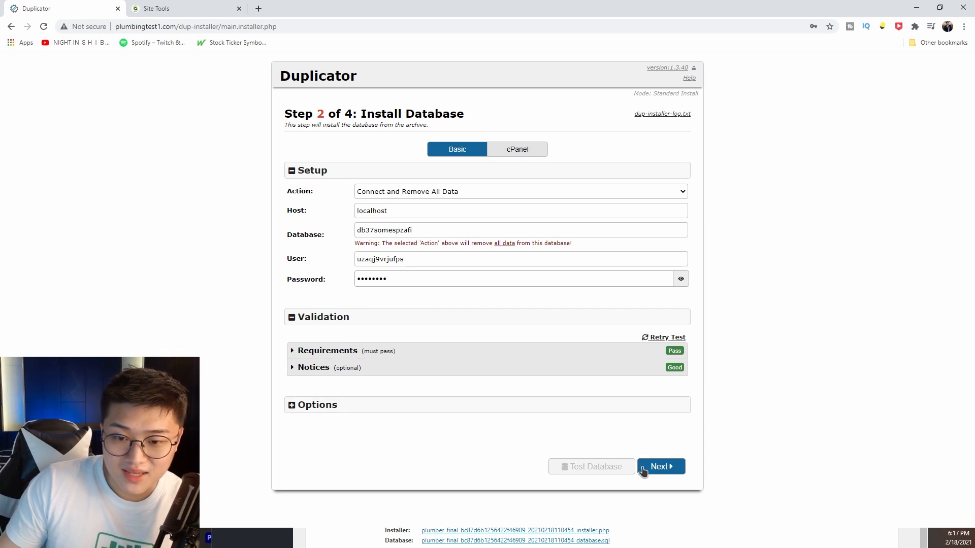
{"action": "left_click", "coordinate": [656, 470]}
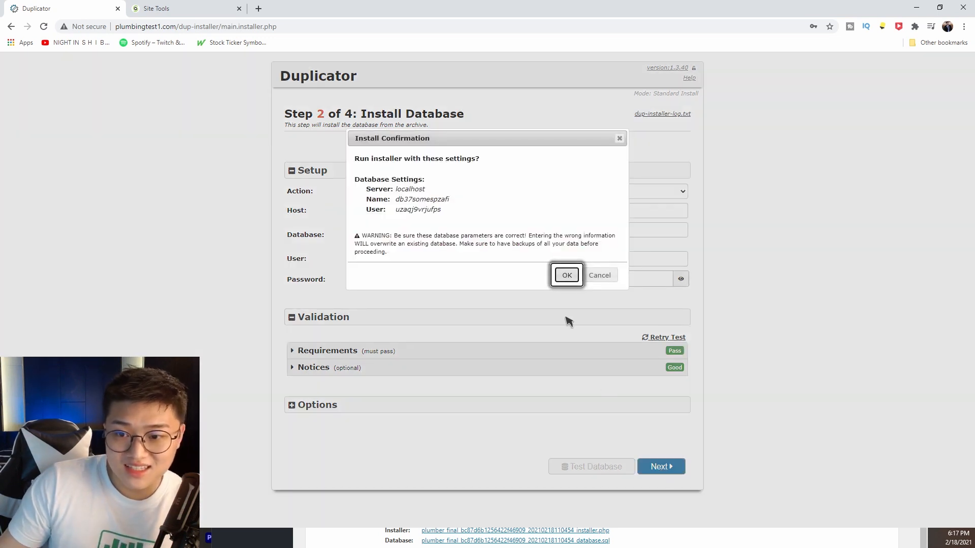
Confirm the database install, retitle the site 'Plumbing Test 1', and apply the data update.
{"action": "left_click", "coordinate": [567, 276]}
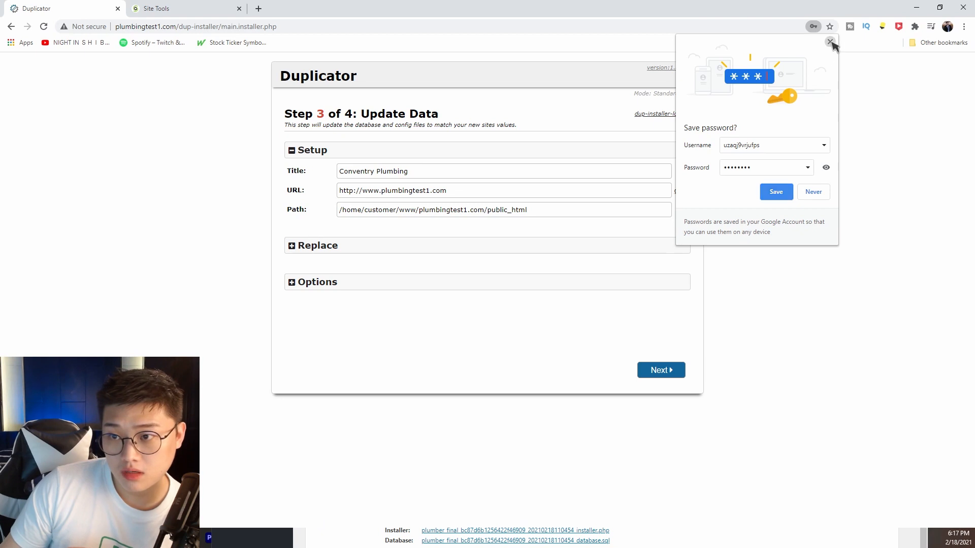
{"action": "left_click", "coordinate": [831, 42]}
{"action": "triple_click", "coordinate": [463, 166]}
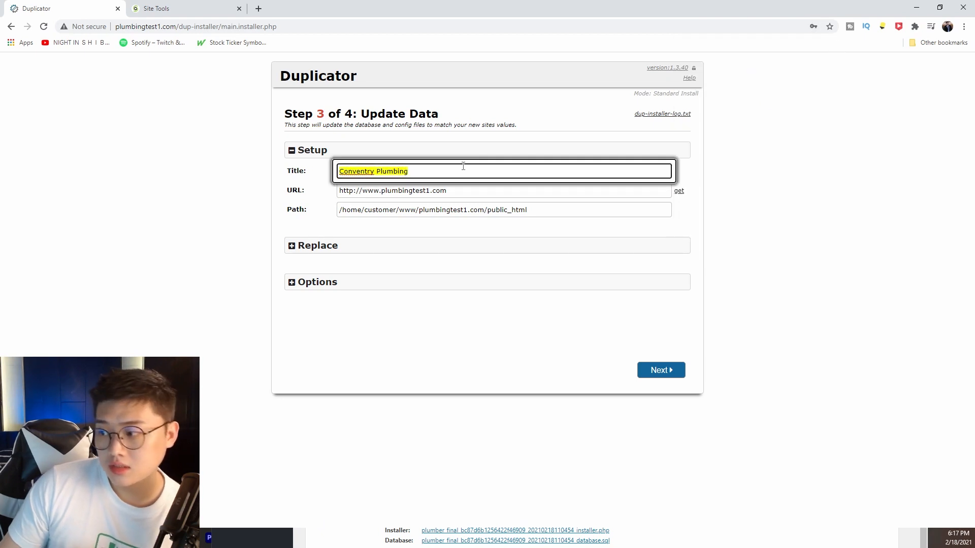
{"action": "type", "text": "Plumbing Test 1"}
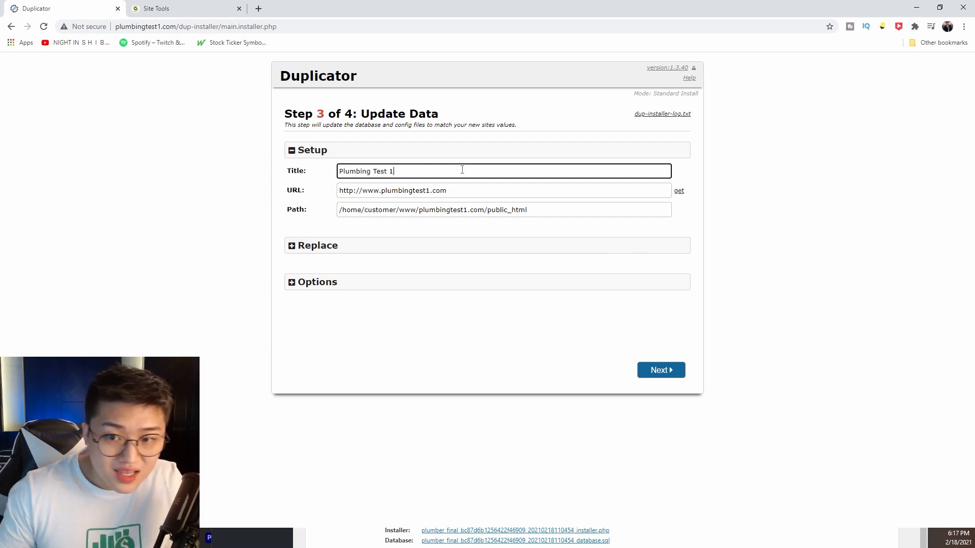
{"action": "left_click", "coordinate": [388, 246]}
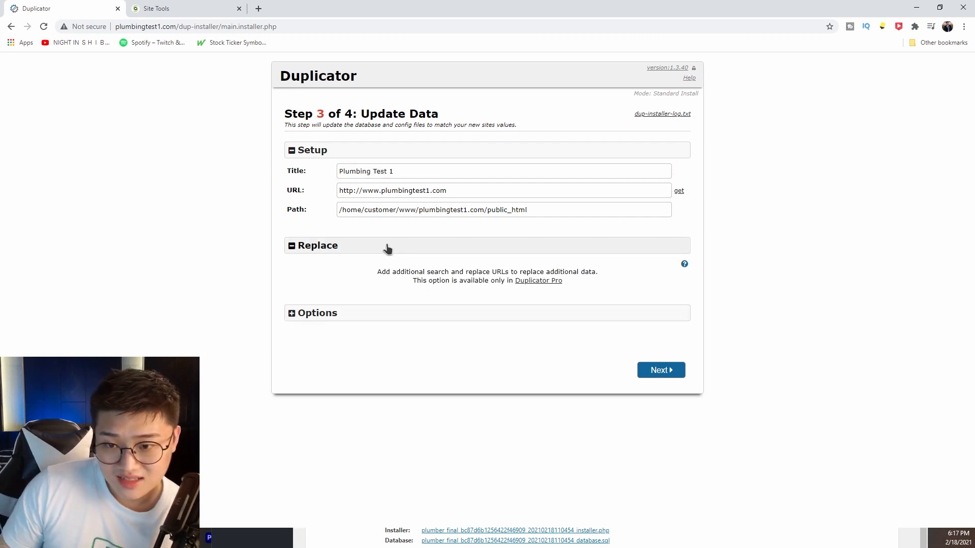
{"action": "left_click", "coordinate": [661, 371]}
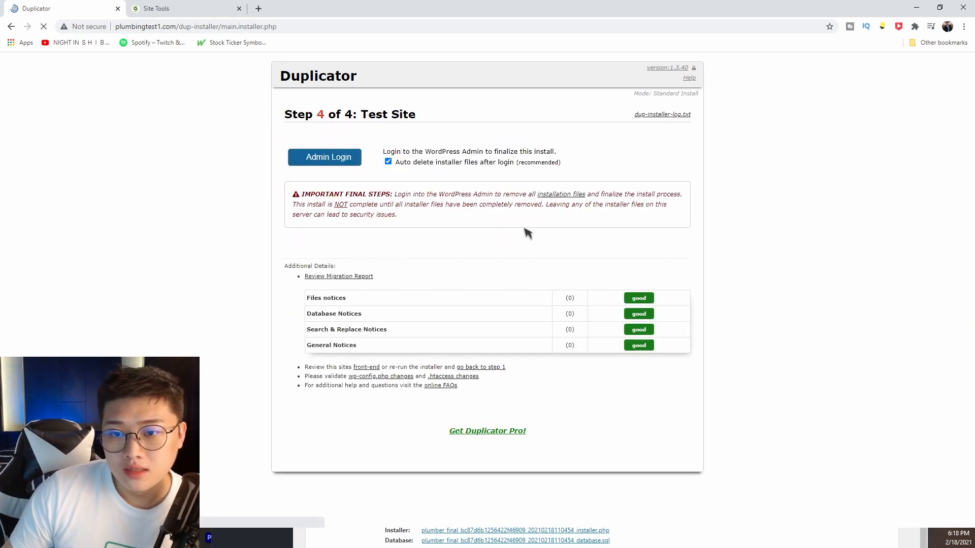
Use Admin Login on Step 4 and sign in with the admin password.
{"action": "left_click", "coordinate": [321, 164]}
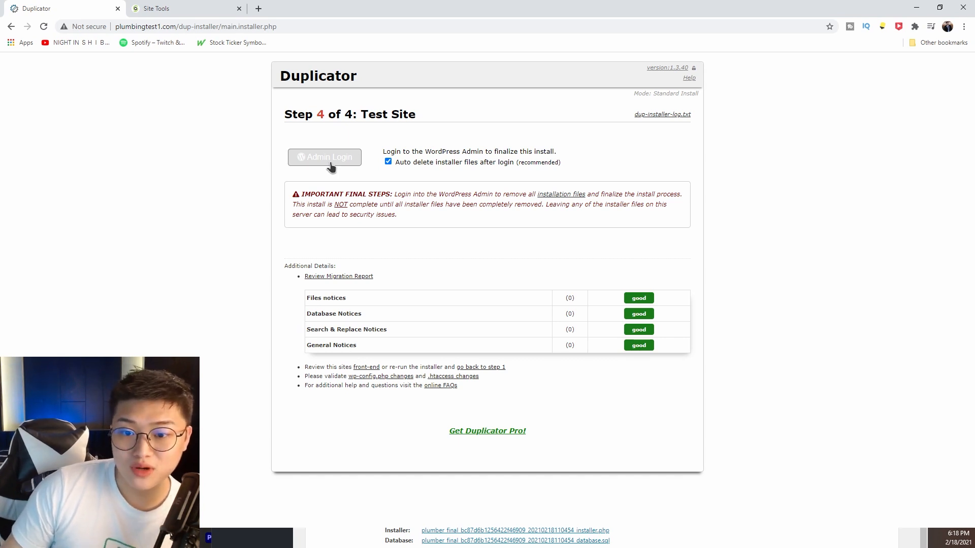
{"action": "left_click", "coordinate": [331, 167]}
{"action": "type", "text": "••••••••"}
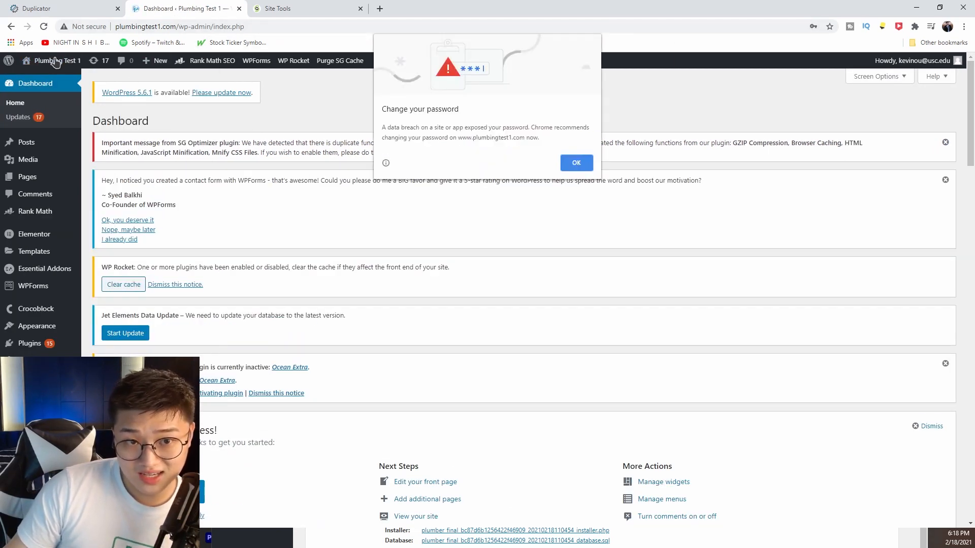
Check the live Coventry Plumbing homepage, then browse the admin to the Installed Plugins list.
{"action": "left_click", "coordinate": [568, 163]}
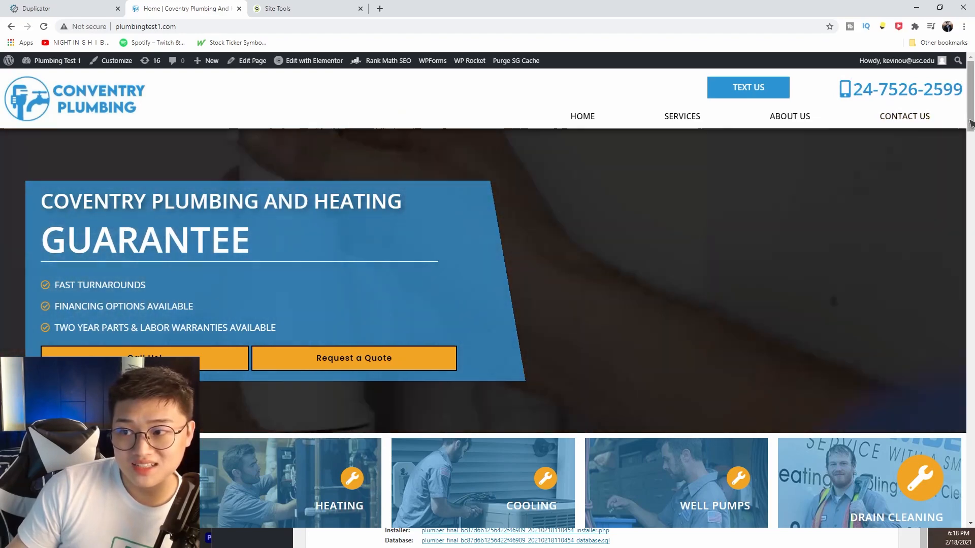
{"action": "mouse_move", "coordinate": [970, 127]}
{"action": "left_mouse_down"}
{"action": "mouse_move", "coordinate": [970, 521]}
{"action": "mouse_move", "coordinate": [970, 119]}
{"action": "left_mouse_up"}
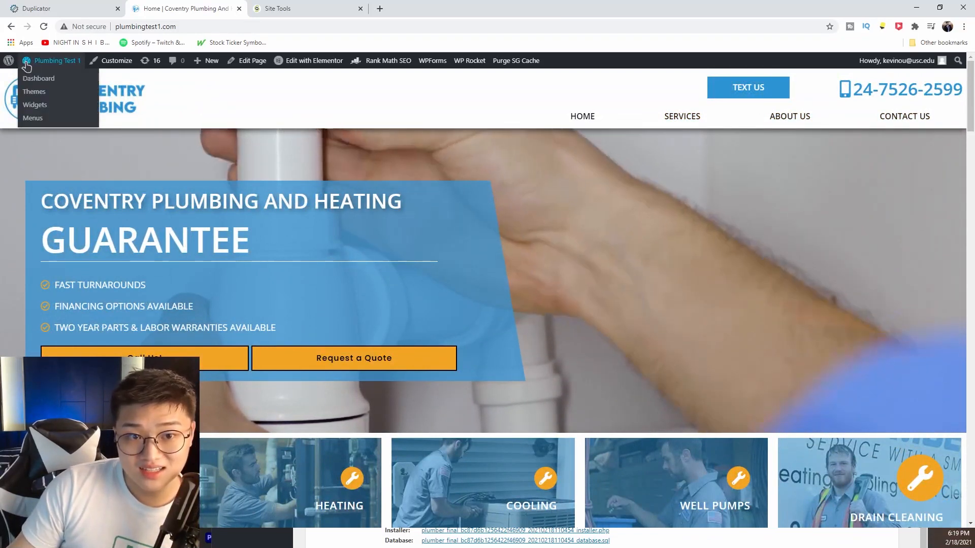
{"action": "left_click", "coordinate": [61, 79]}
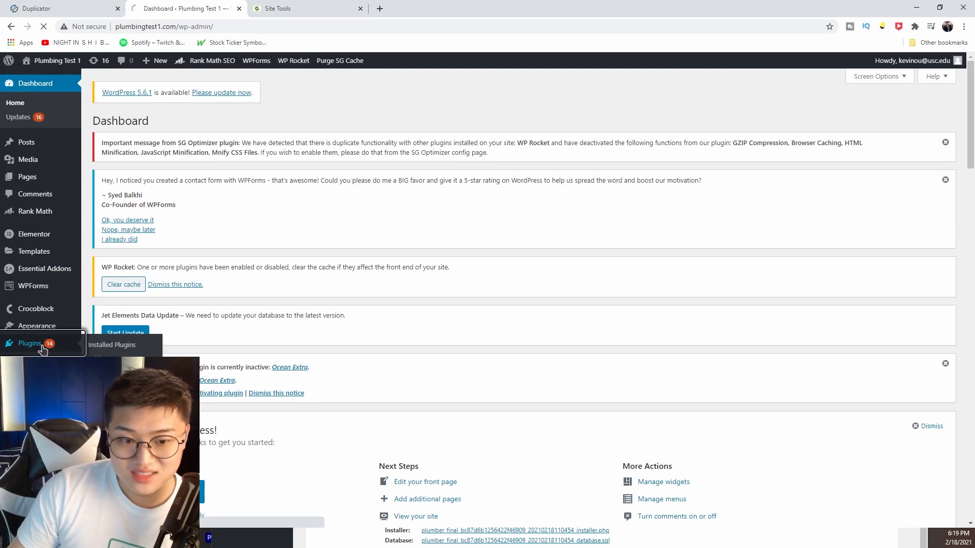
{"action": "scroll", "coordinate": [523, 304], "scroll_direction": "down", "scroll_amount": 10}
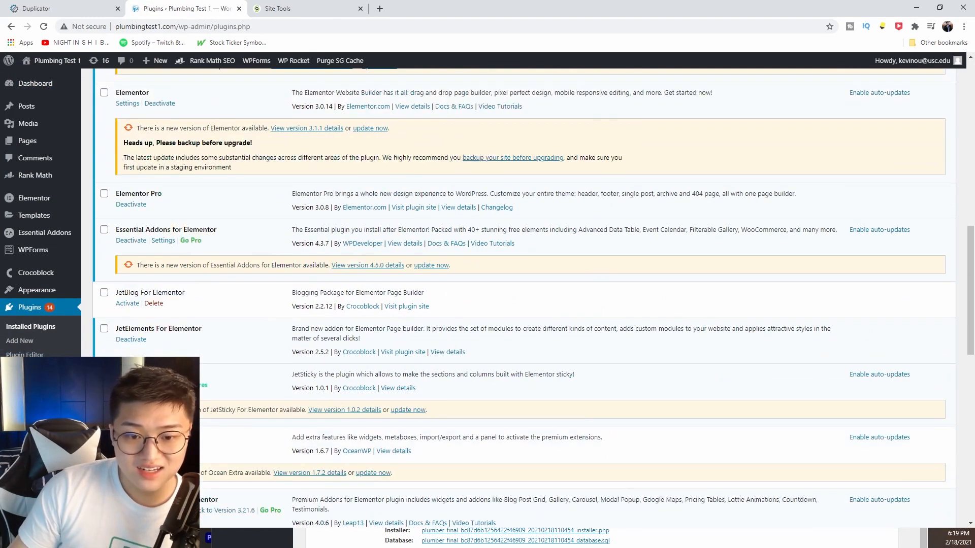
{"action": "scroll", "coordinate": [198, 329], "scroll_direction": "down", "scroll_amount": 6}
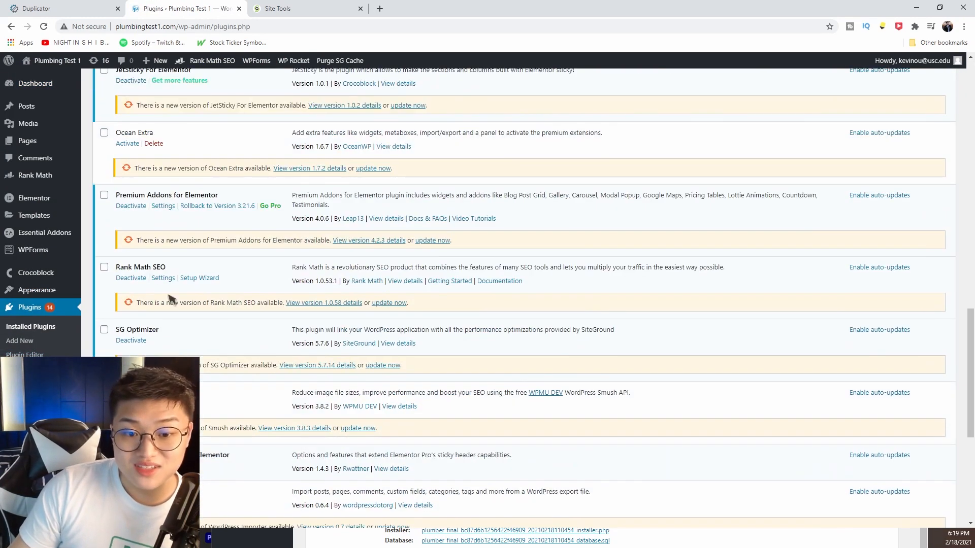